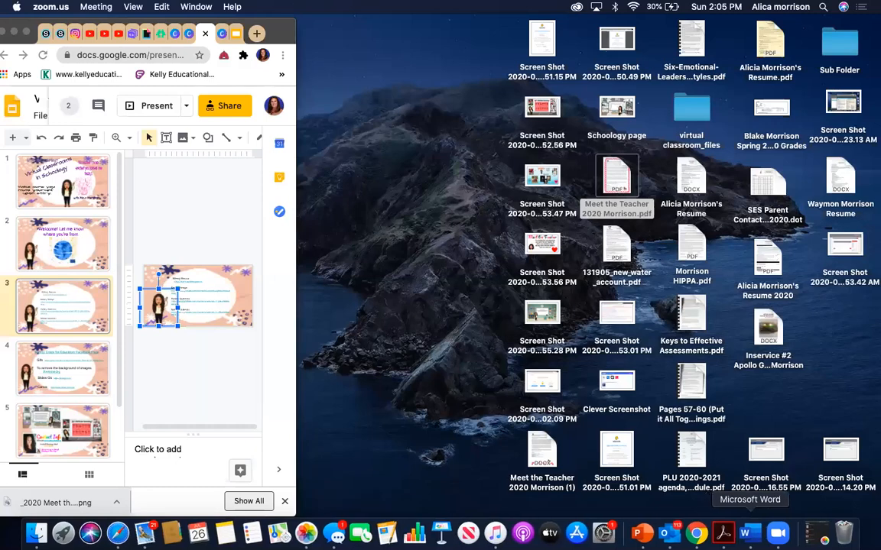
click(750, 532)
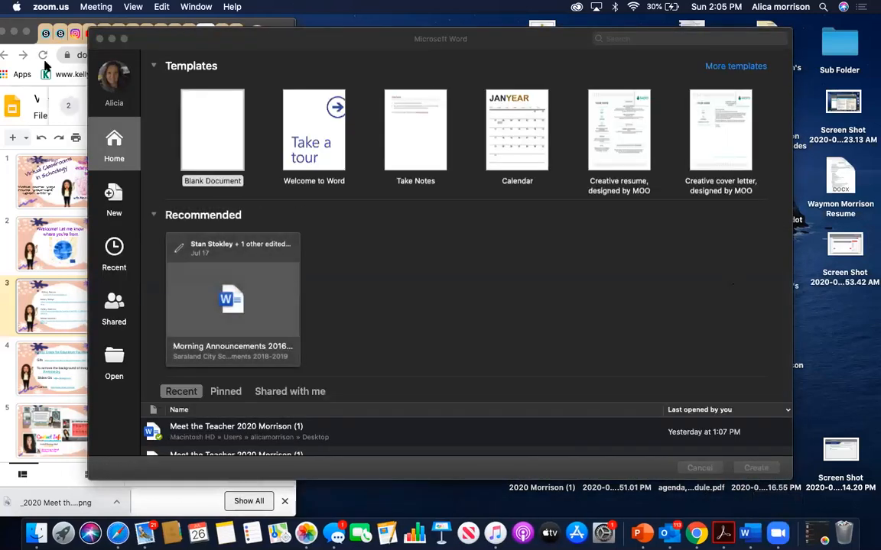
click(112, 38)
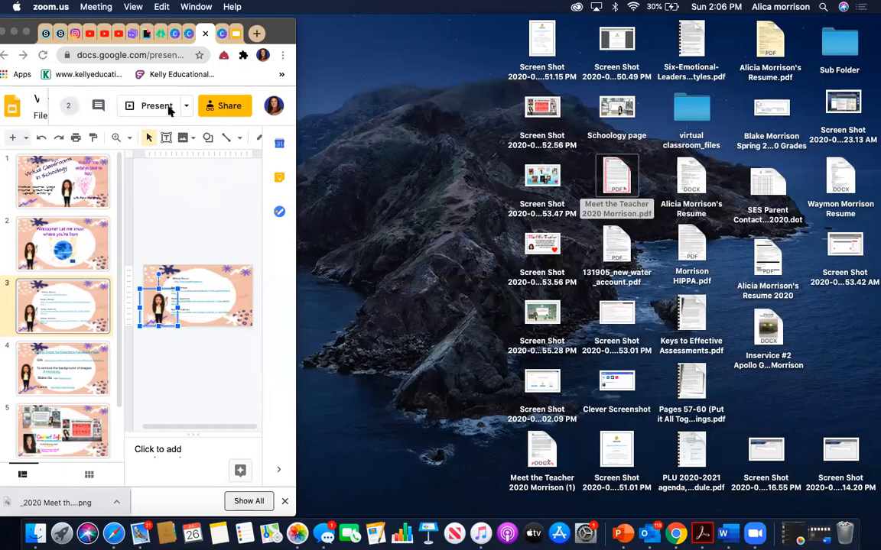
click(27, 32)
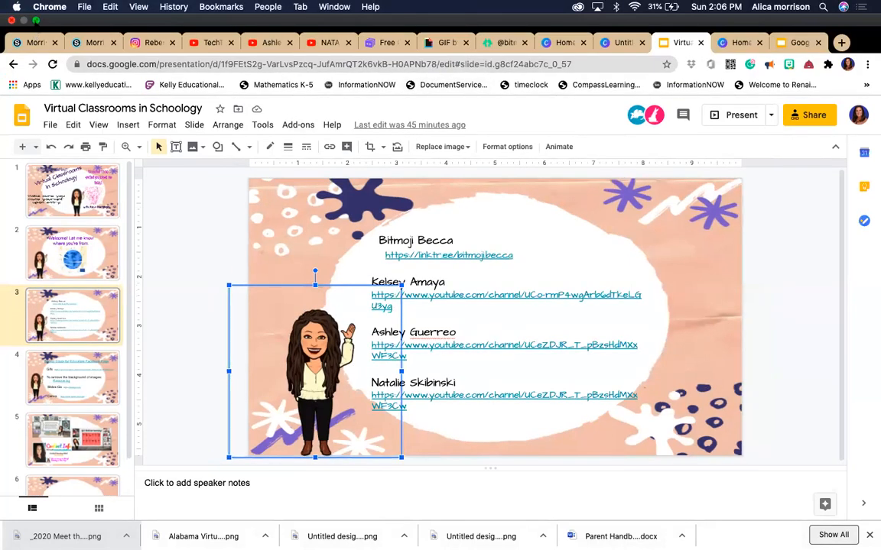
click(32, 18)
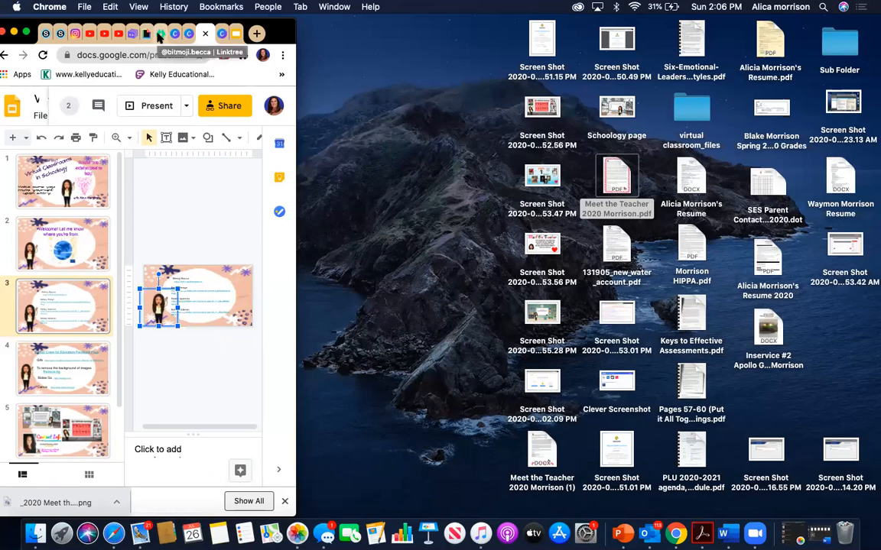
Step: Open the bitmoji.becca Linktree page full screen and look through its list of Bitmoji classroom templates
click(158, 34)
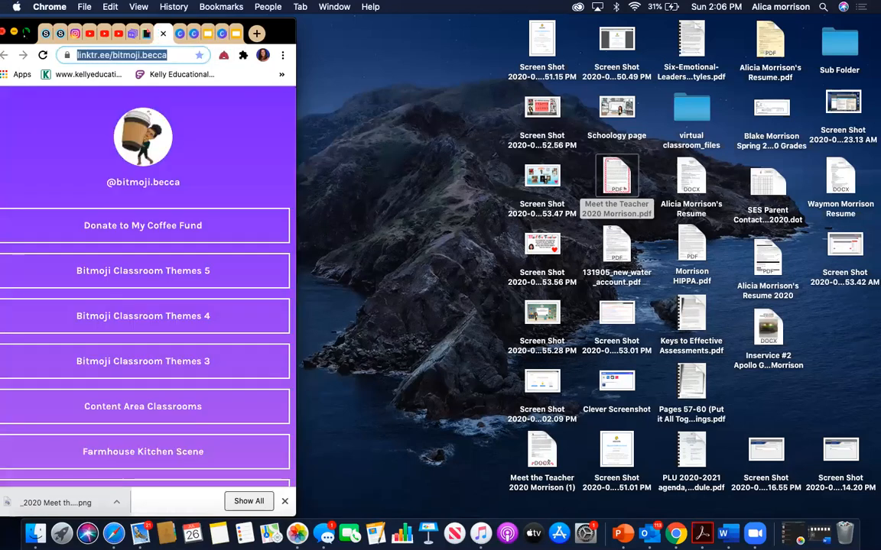
click(25, 32)
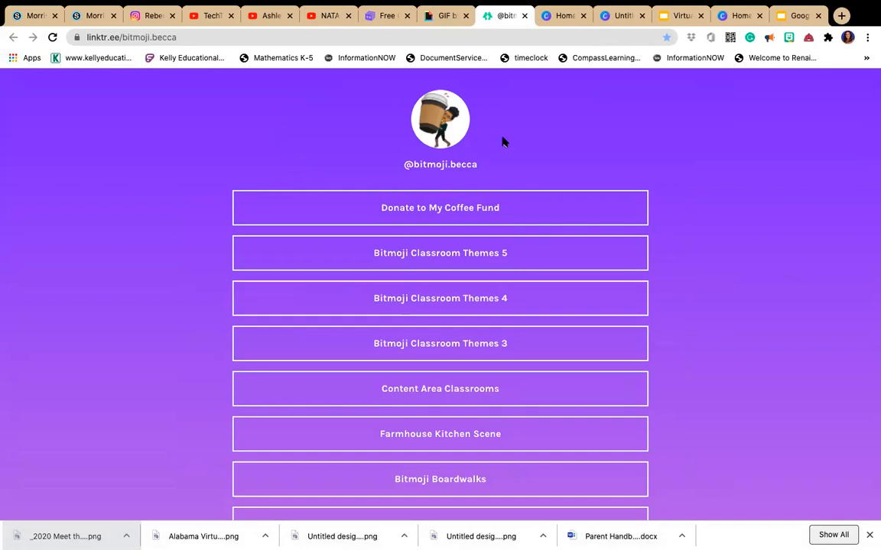
scroll(573, 136, down, 2)
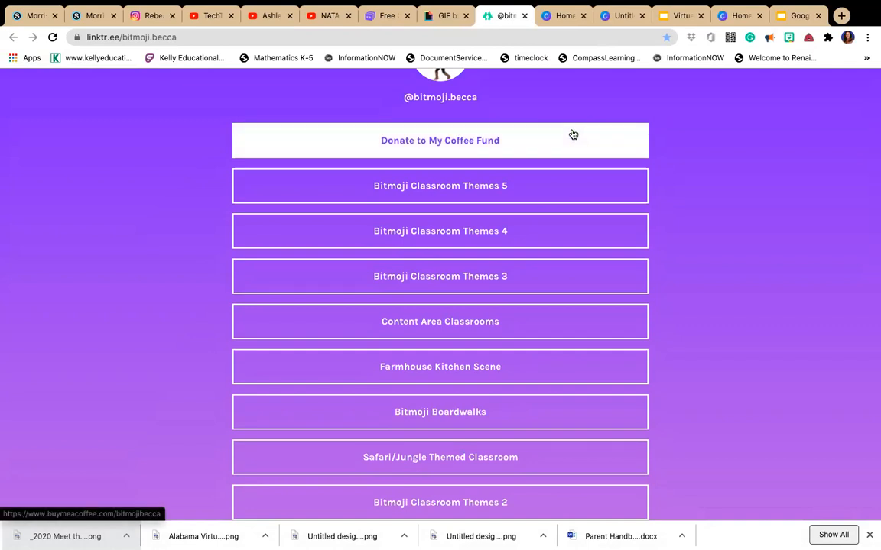
scroll(573, 135, down, 3)
scroll(574, 134, down, 5)
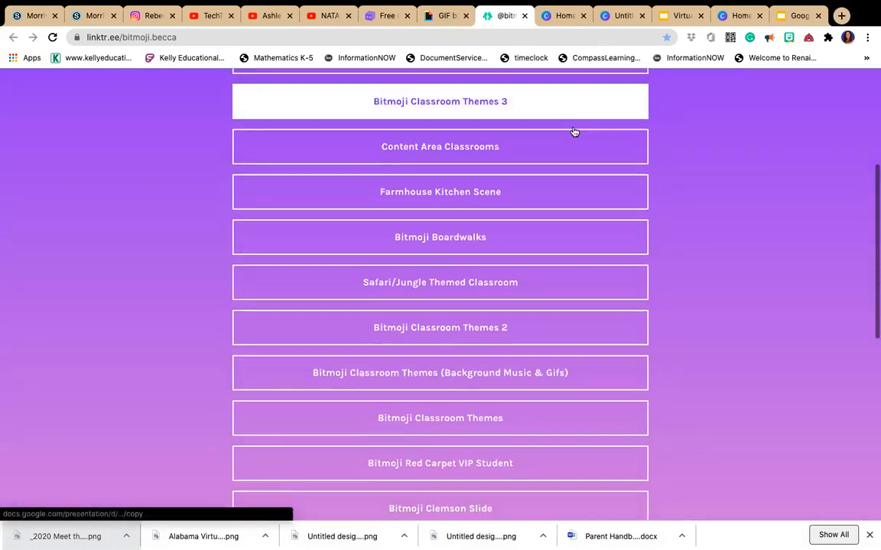
scroll(577, 130, down, 3)
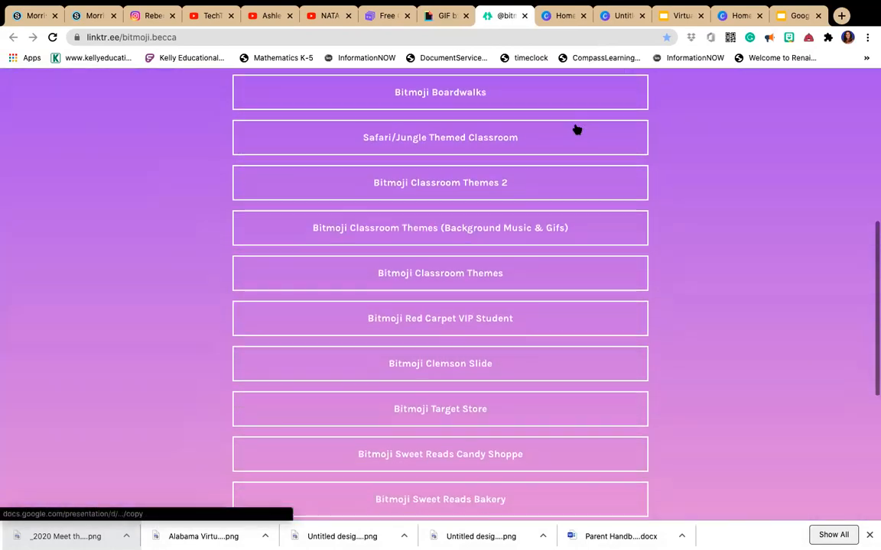
scroll(577, 130, down, 4)
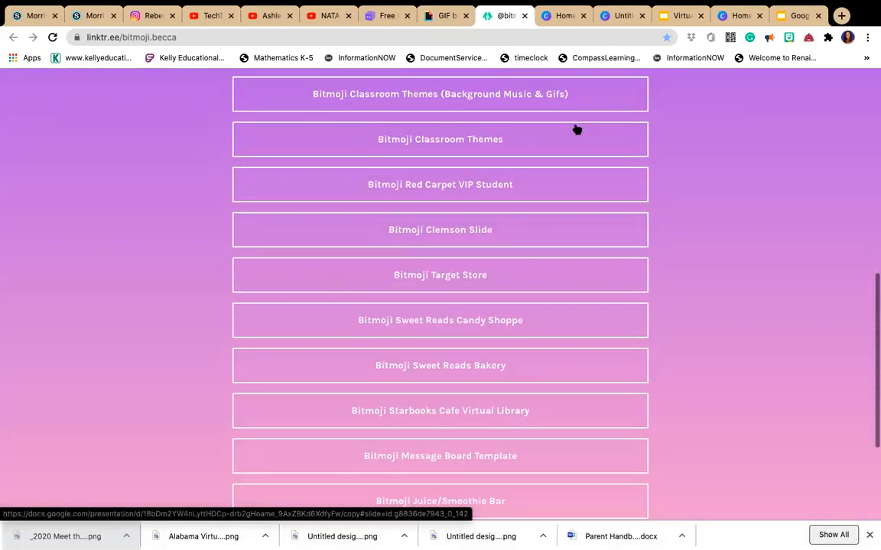
scroll(576, 129, down, 4)
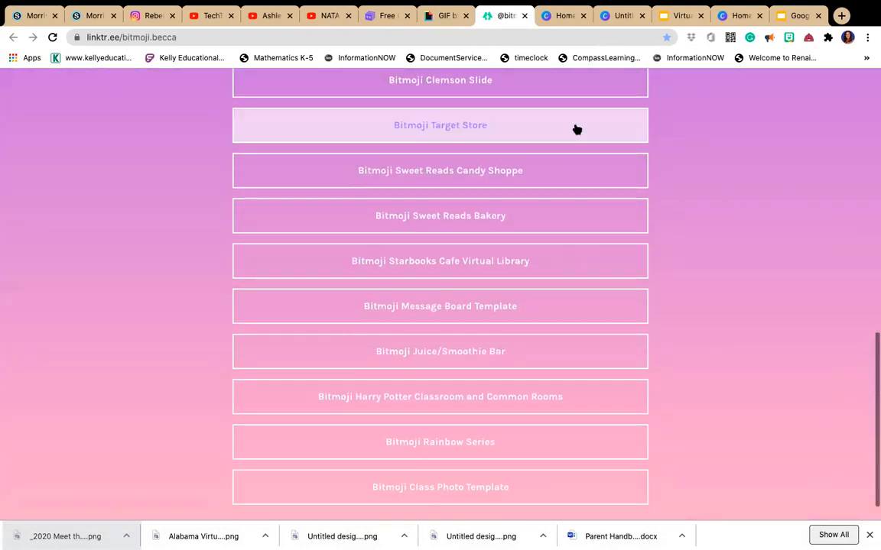
scroll(576, 130, up, 4)
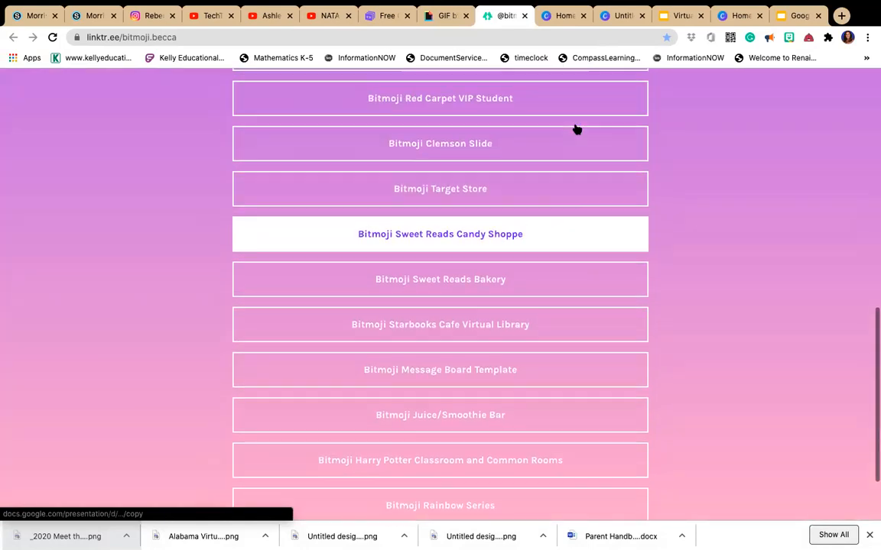
scroll(576, 130, up, 4)
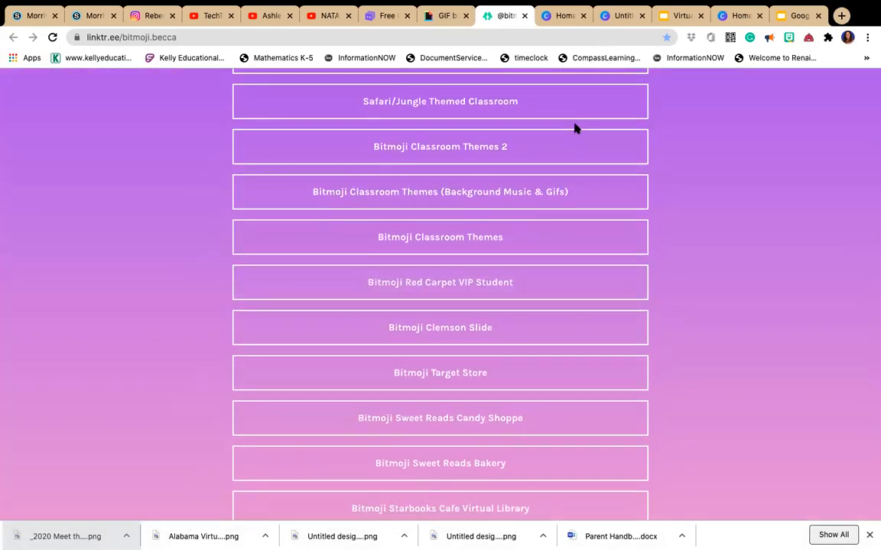
Step: Make a personal copy of the Bitmoji Target Store template from the Linktree list
scroll(576, 129, up, 2)
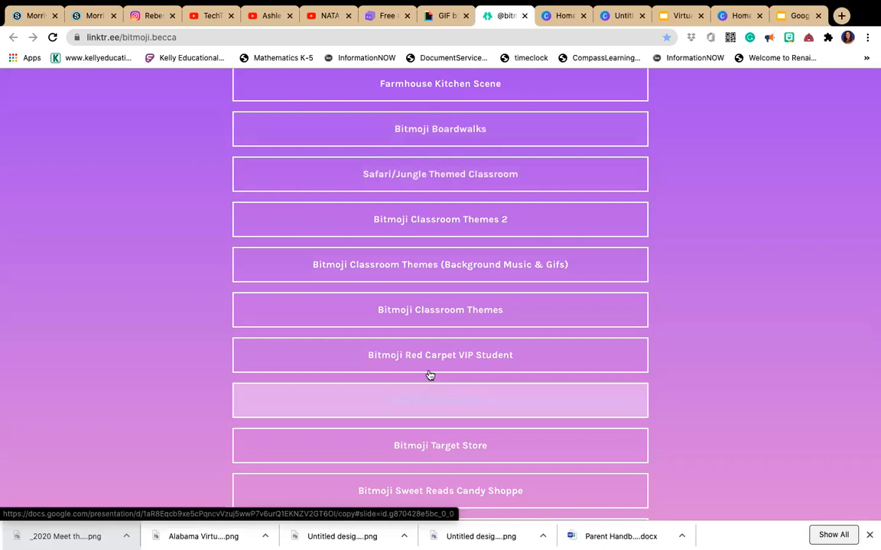
click(445, 447)
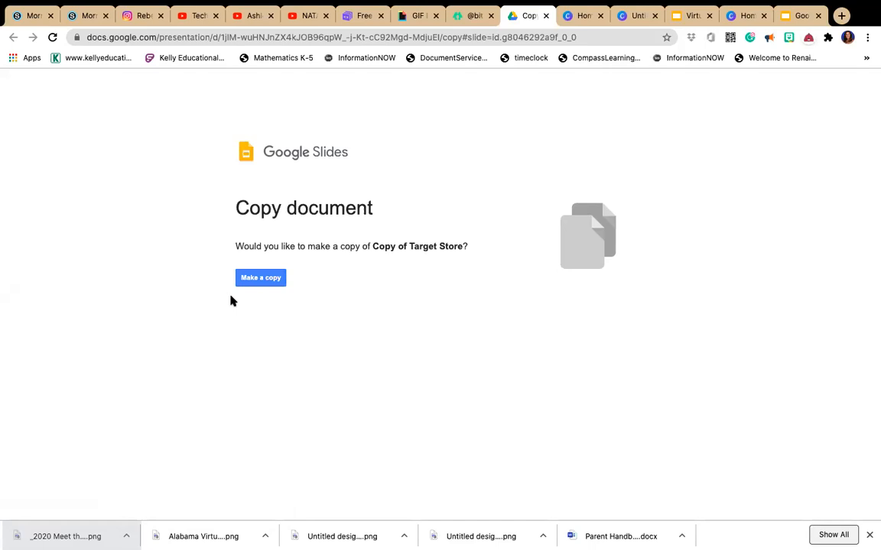
click(251, 281)
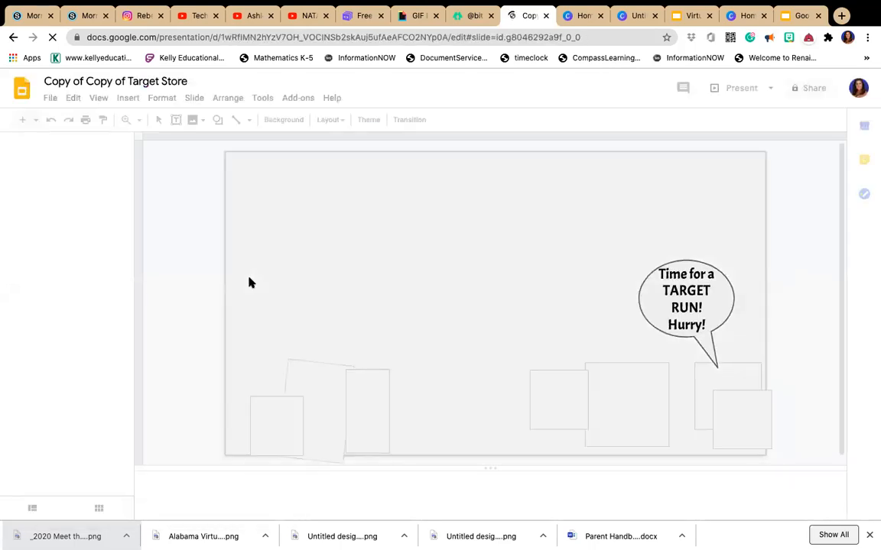
Step: Rename the copied presentation as Target Store and display its second slide
click(108, 82)
drag(107, 82, 28, 86)
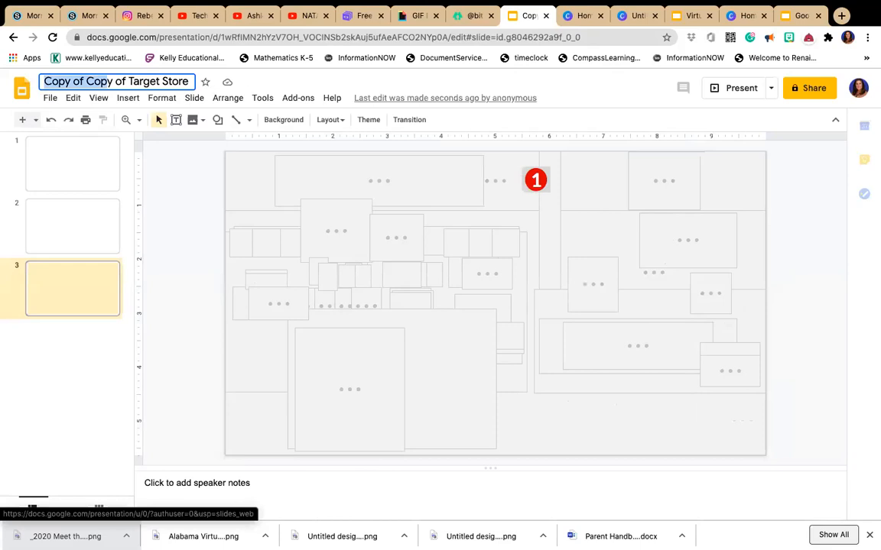
key(BackSpace)
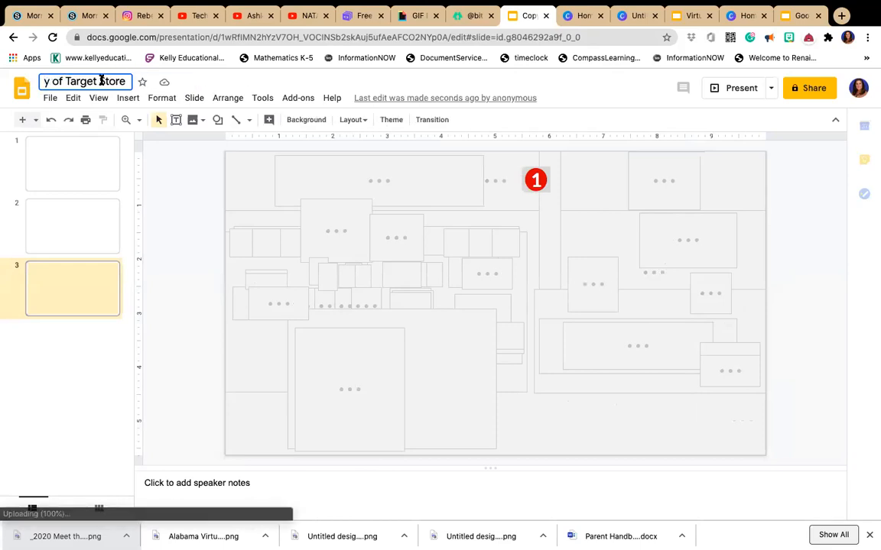
click(63, 81)
key(BackSpace)
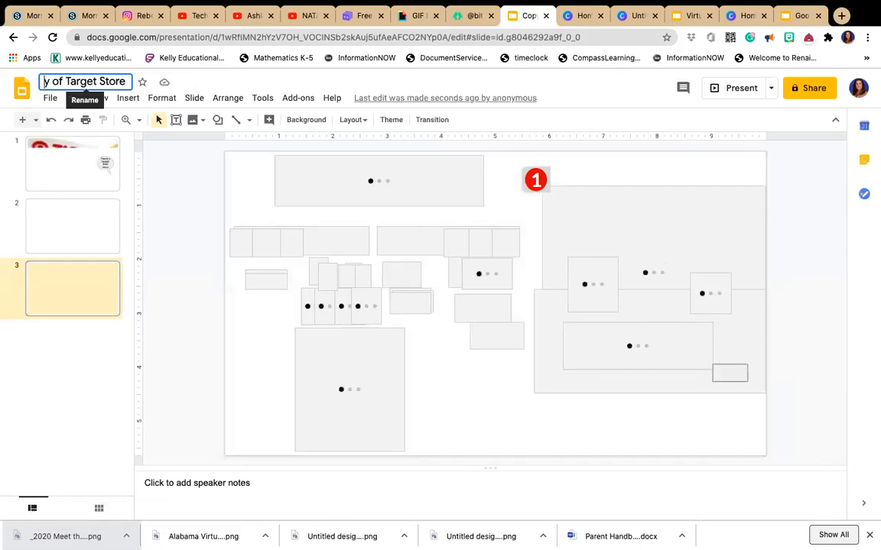
key(BackSpace)
key(BackSpace)
key(BackSpace)
key(BackSpace)
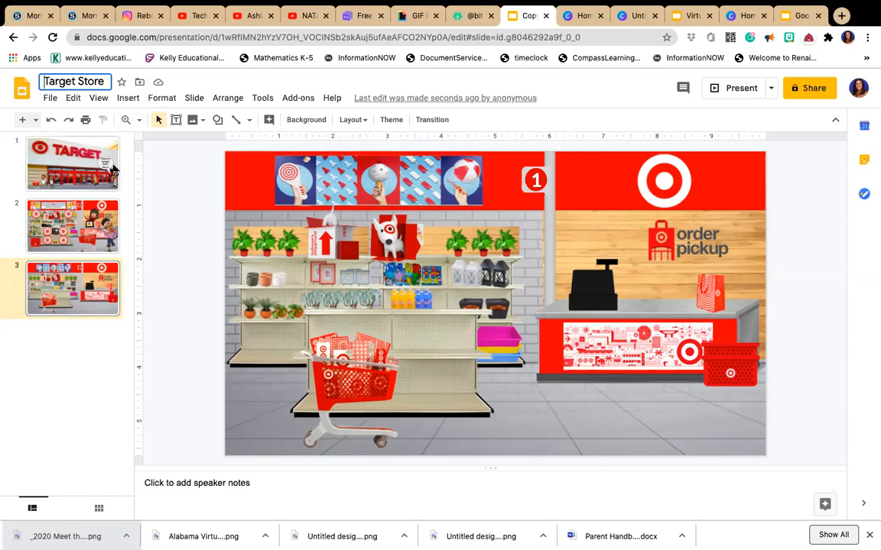
click(67, 233)
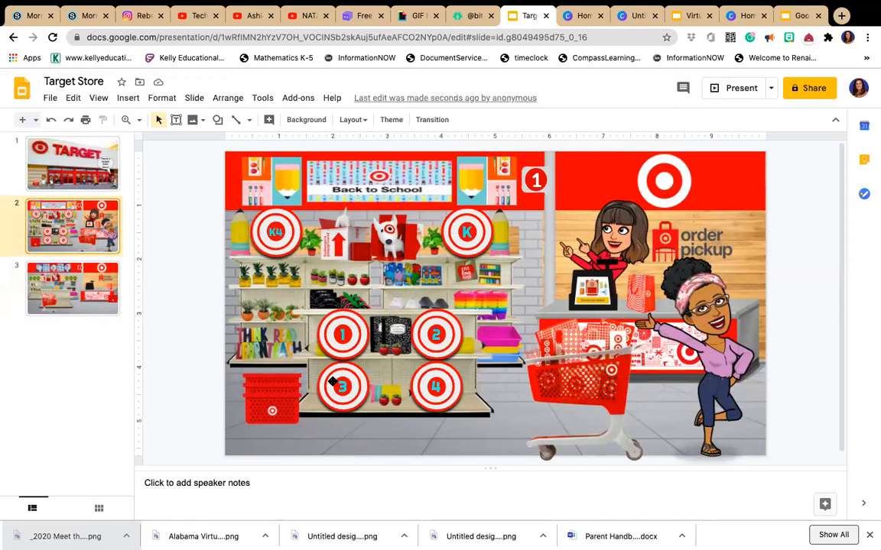
Step: Return to the Linktree list and make a personal copy of the Bitmoji Classroom Themes 3 template
click(473, 22)
scroll(457, 200, up, 2)
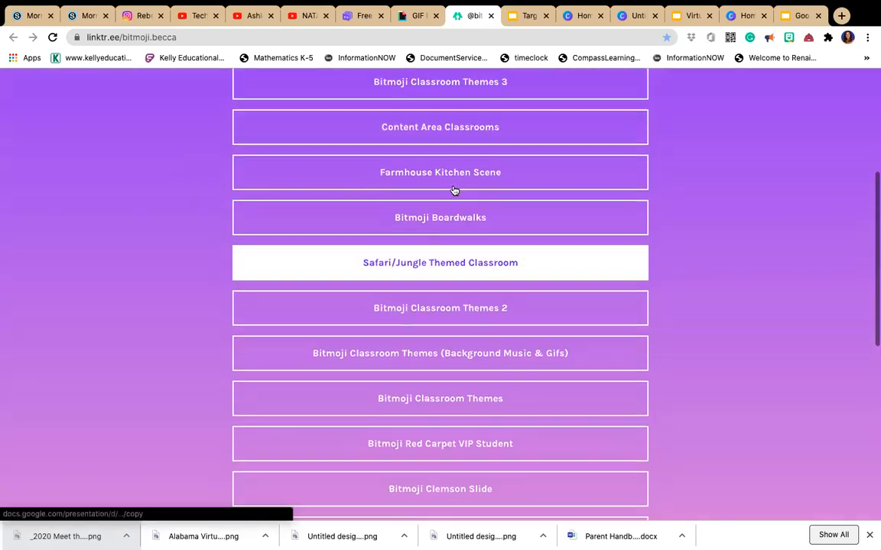
scroll(451, 107, up, 2)
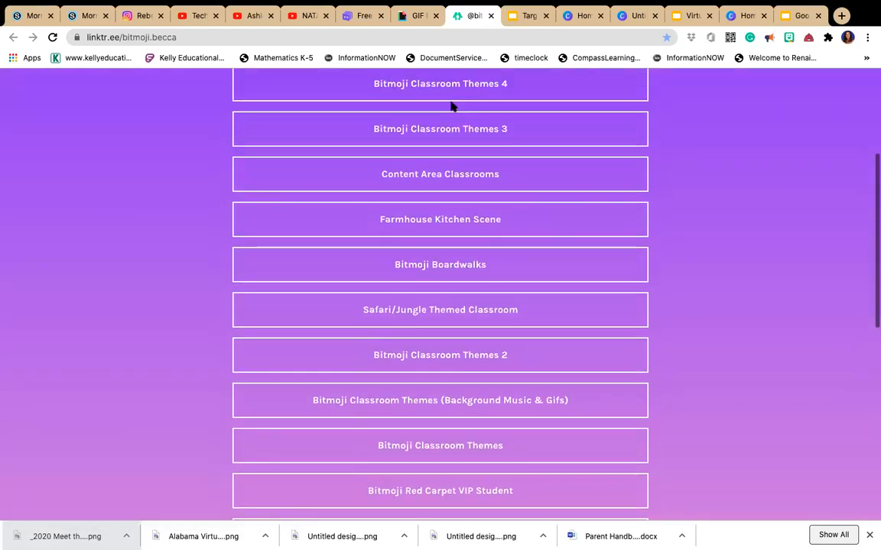
click(450, 136)
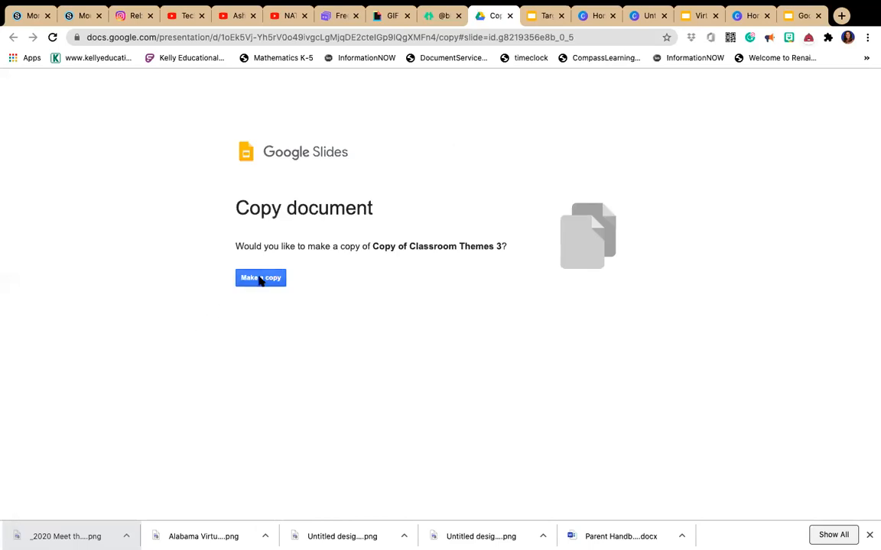
click(260, 280)
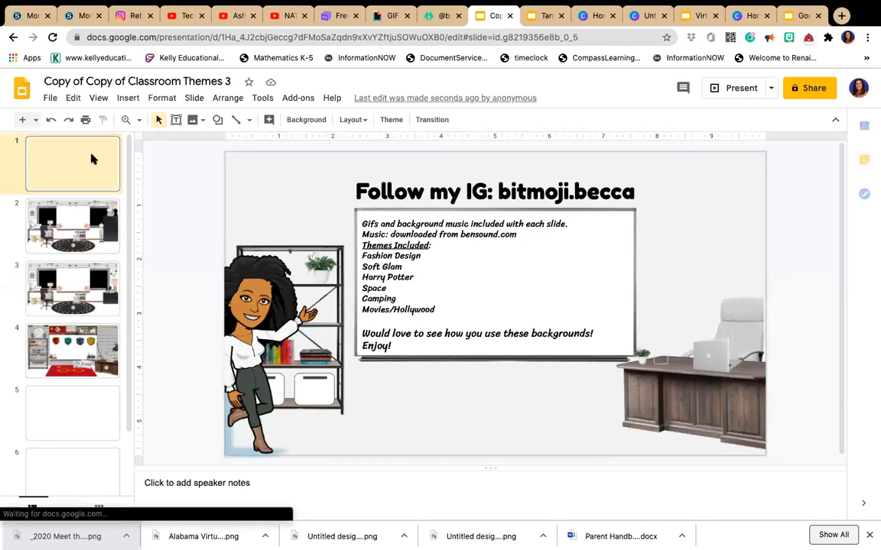
Step: Display the second slide of the Classroom Themes 3 copy and look through the other theme slides
click(90, 237)
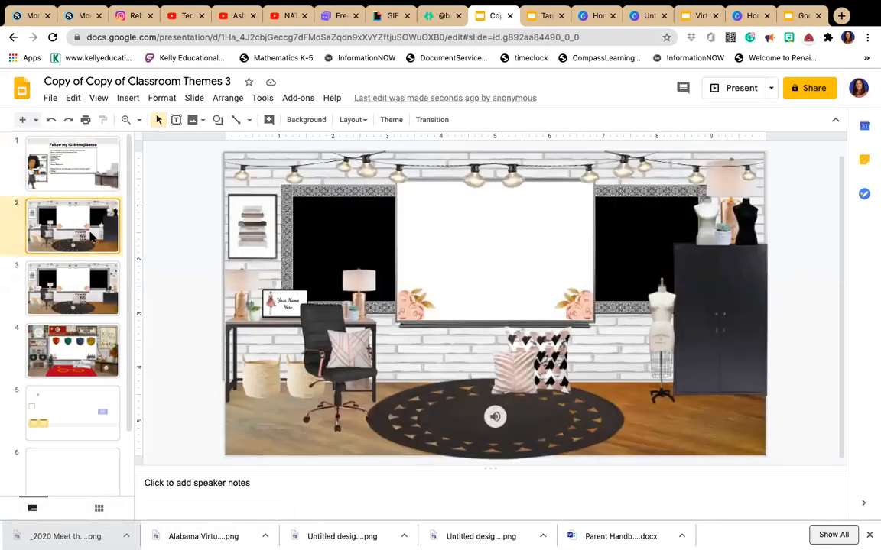
scroll(84, 411, down, 1)
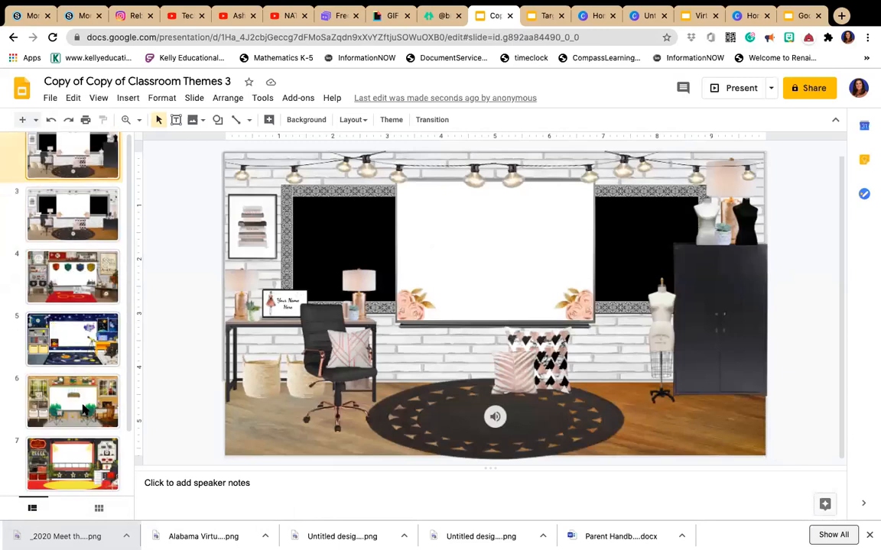
scroll(84, 411, up, 1)
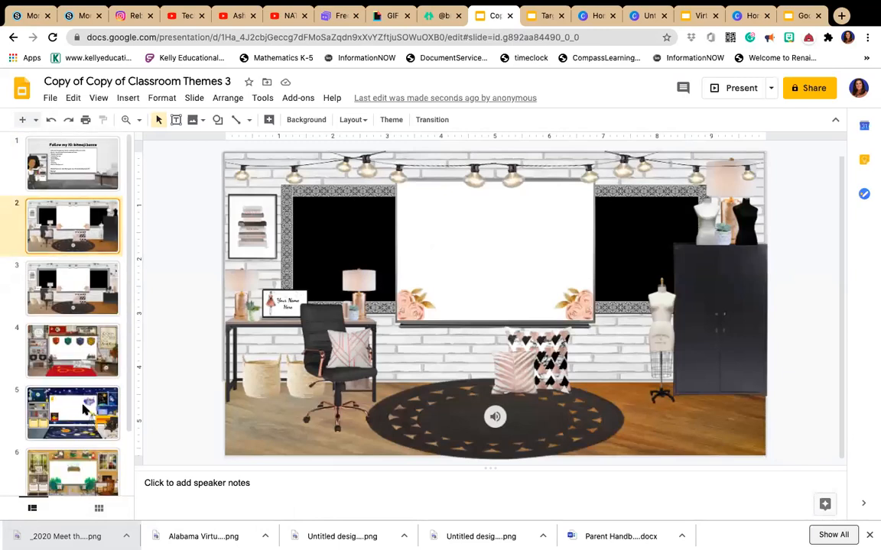
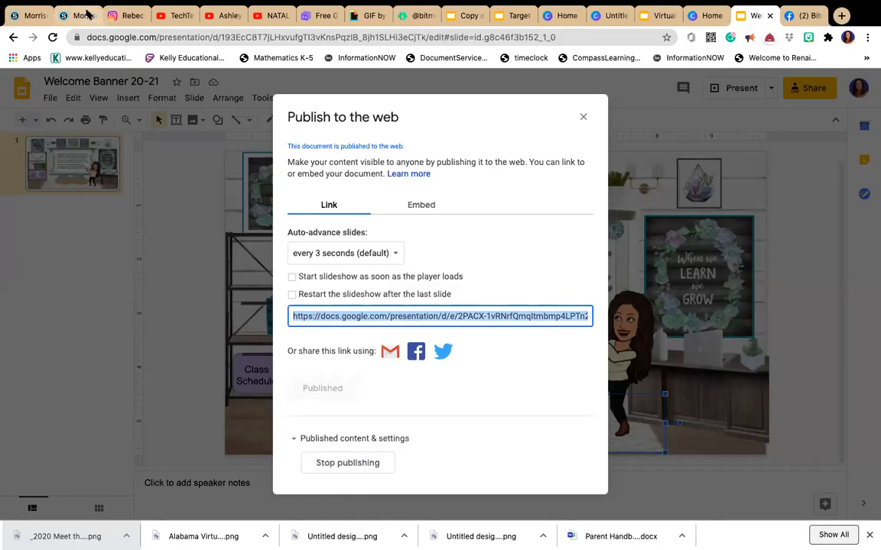
Step: Switch to the Schoology sandbox course and look through its materials folders
click(87, 14)
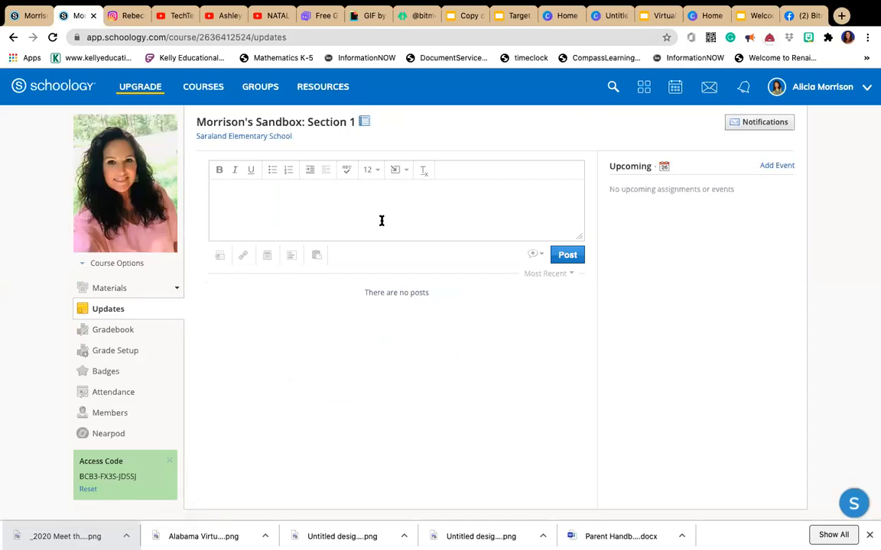
click(176, 289)
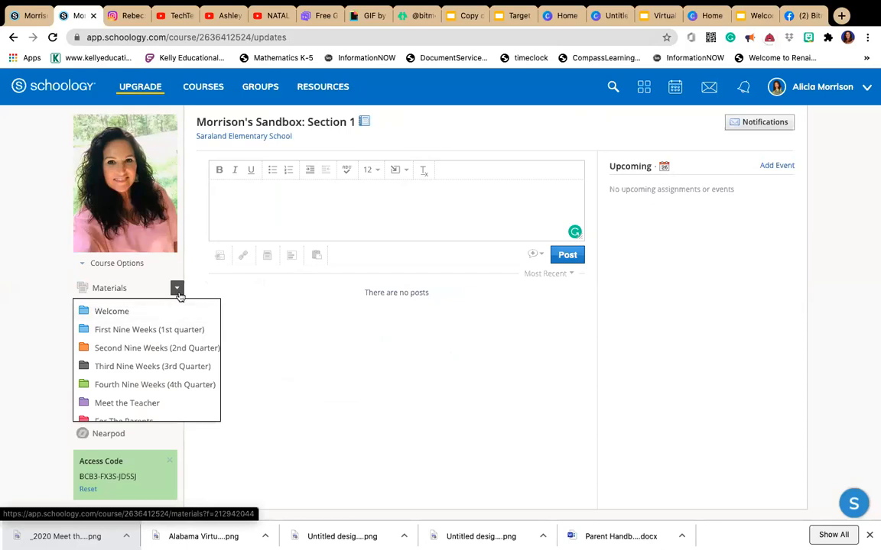
click(176, 290)
scroll(323, 371, down, 2)
scroll(323, 371, up, 2)
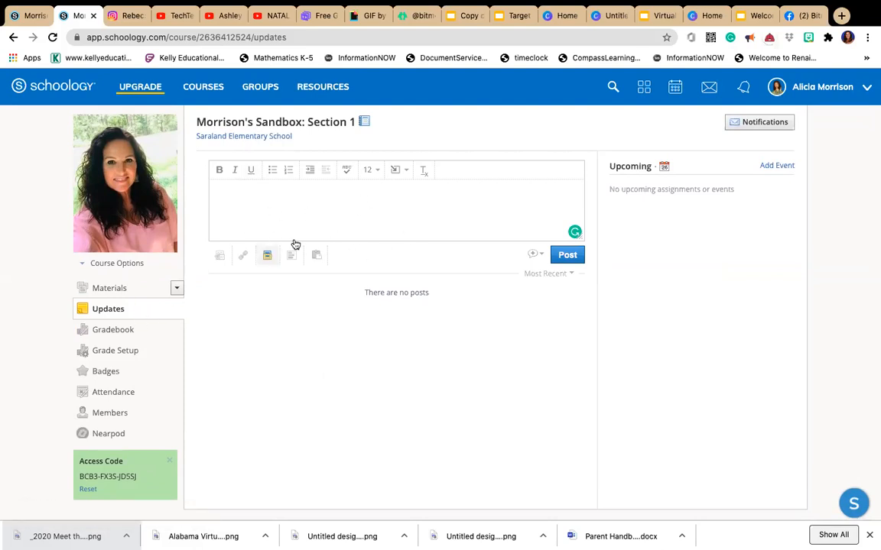
Step: Try attaching the published Google Slides link to a course update, and remove the attachment
click(243, 257)
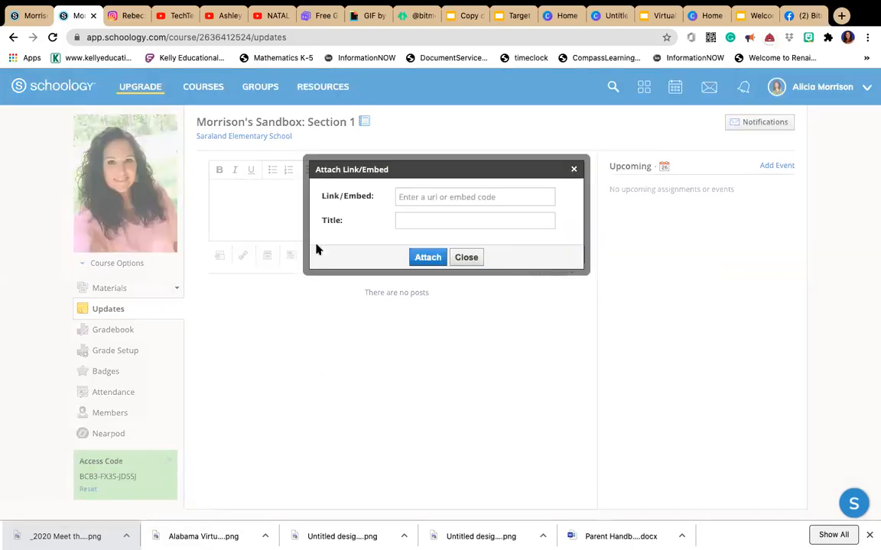
click(431, 197)
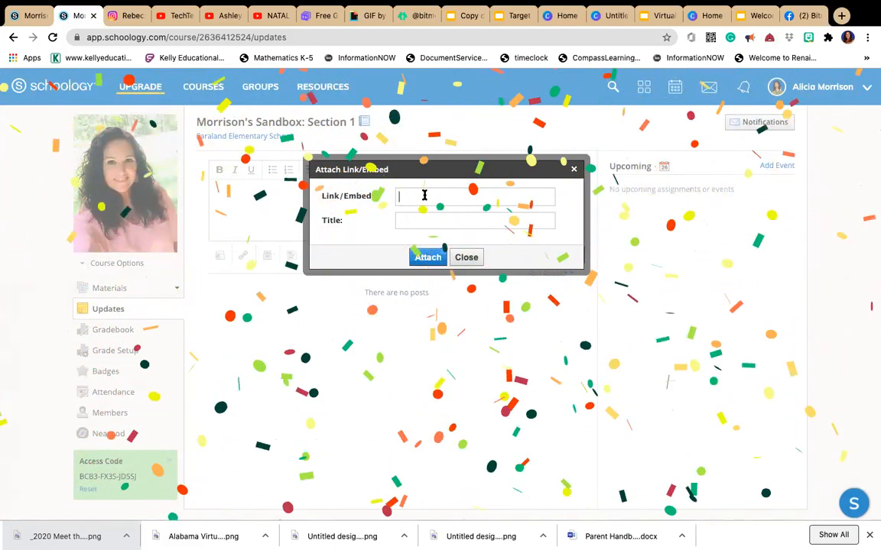
key(ctrl+v)
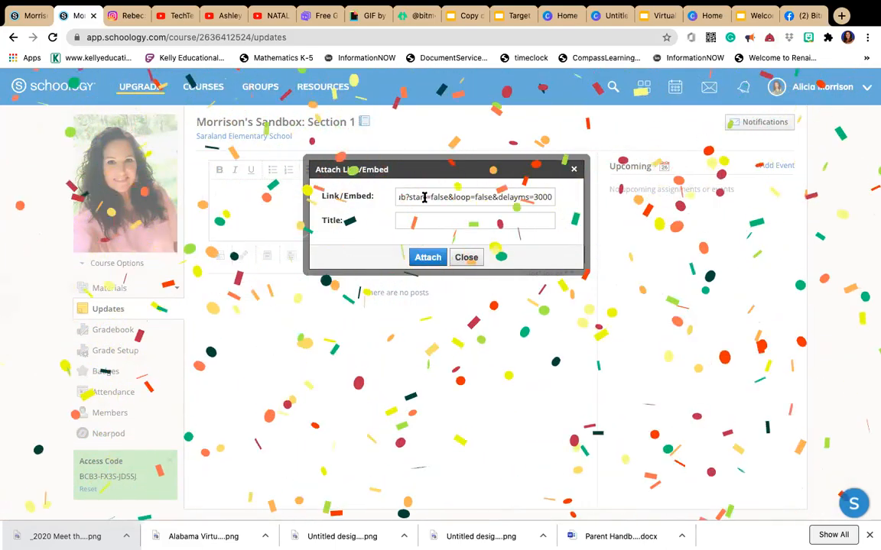
click(438, 258)
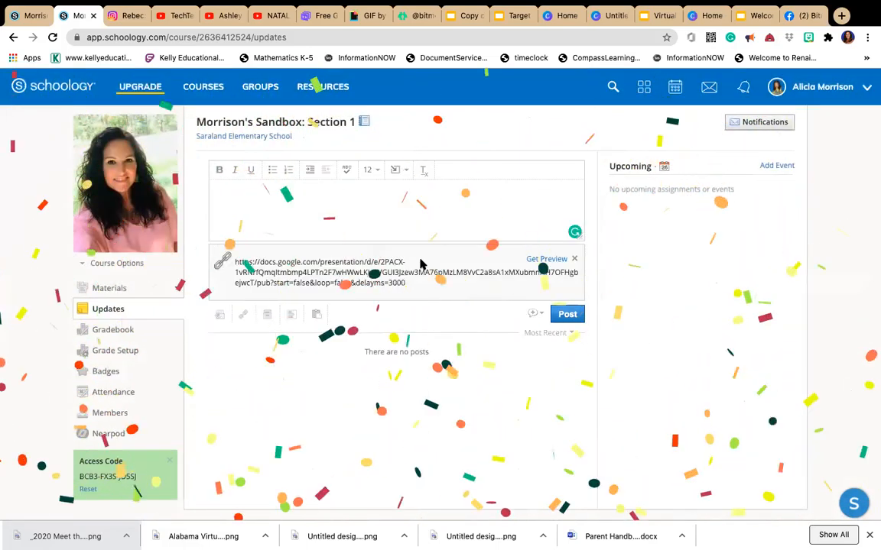
click(574, 259)
click(364, 204)
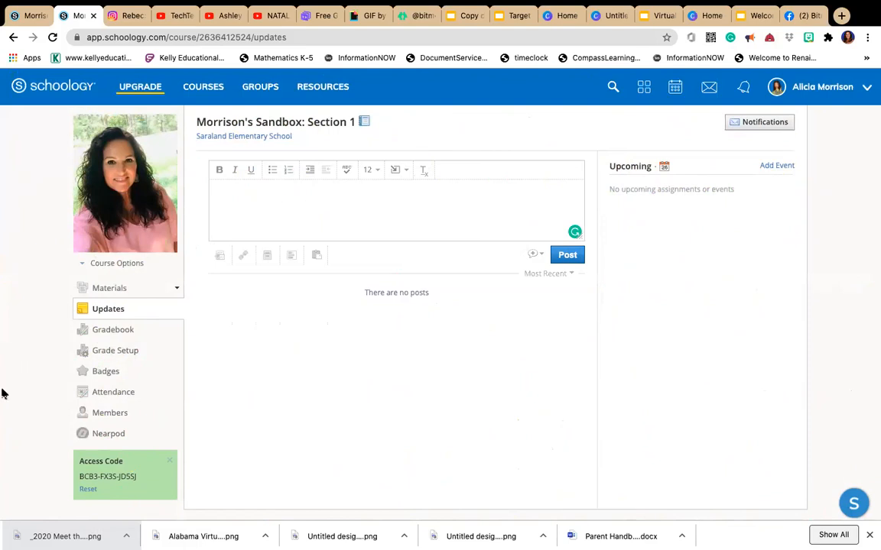
Step: Start a new page in the sandbox course materials with the title VIrtual Classroom
click(177, 289)
scroll(336, 381, down, 1)
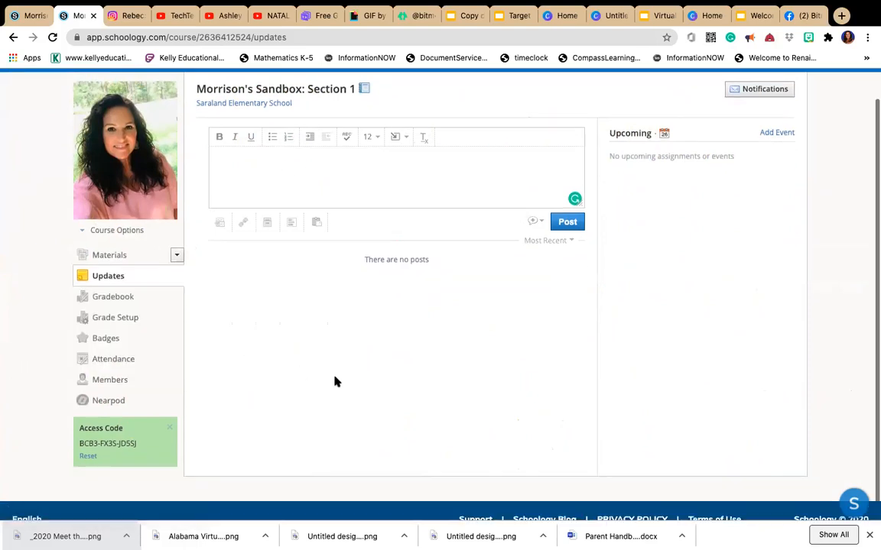
click(113, 254)
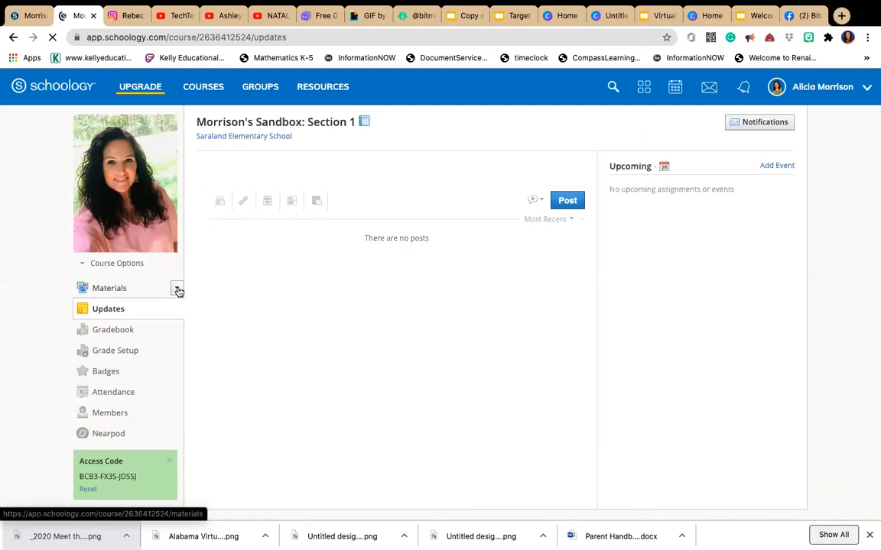
click(173, 290)
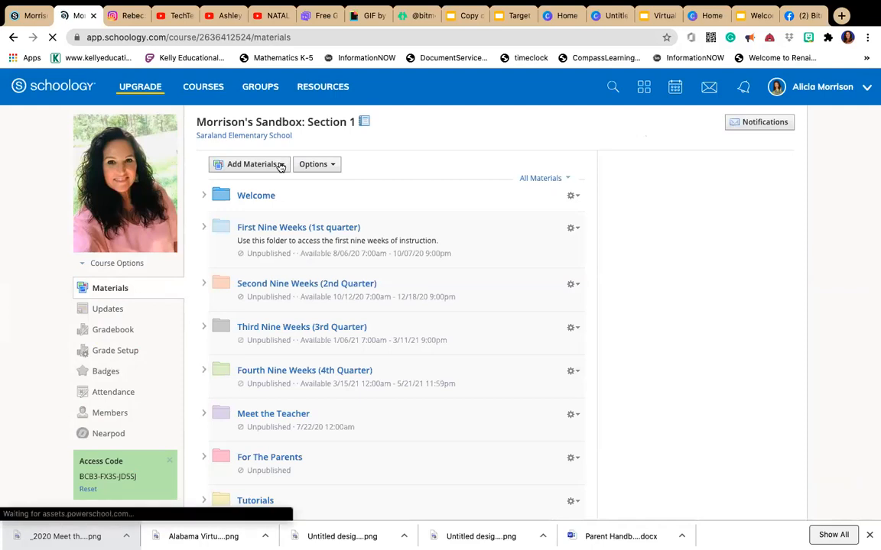
click(280, 166)
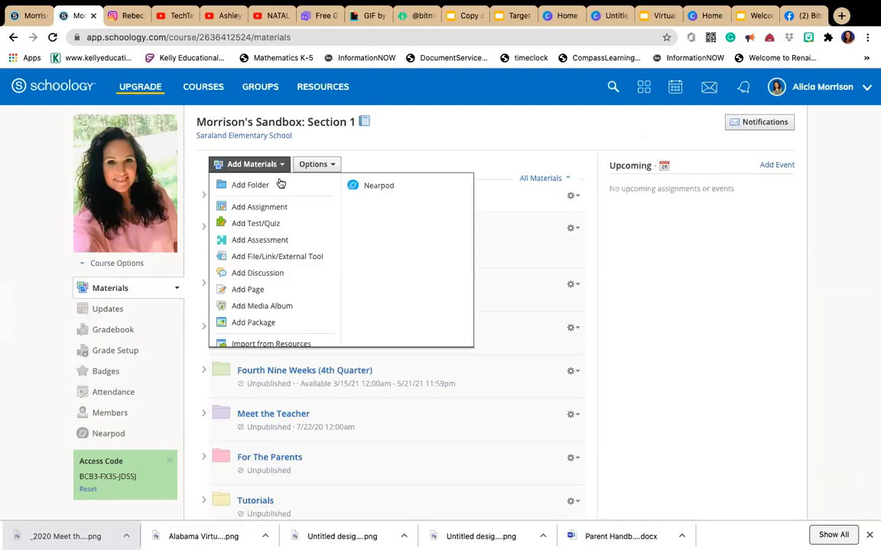
click(249, 290)
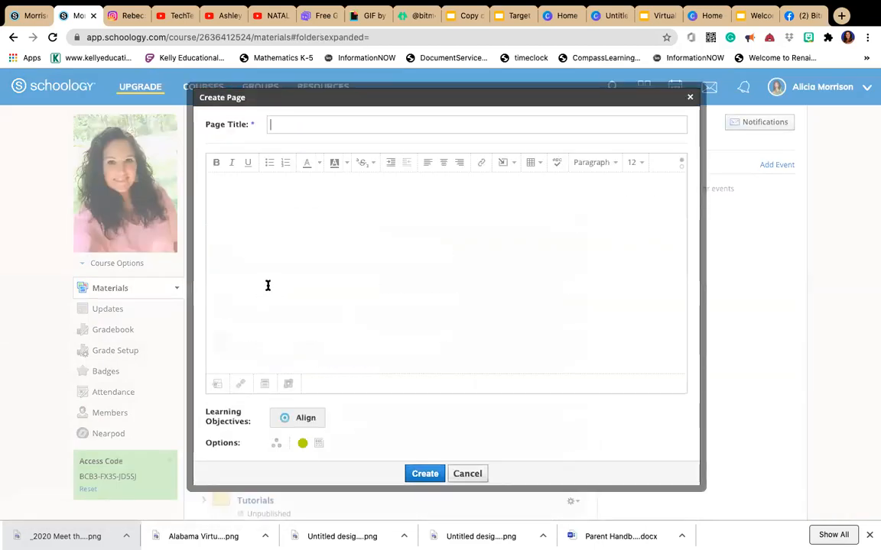
text(W)
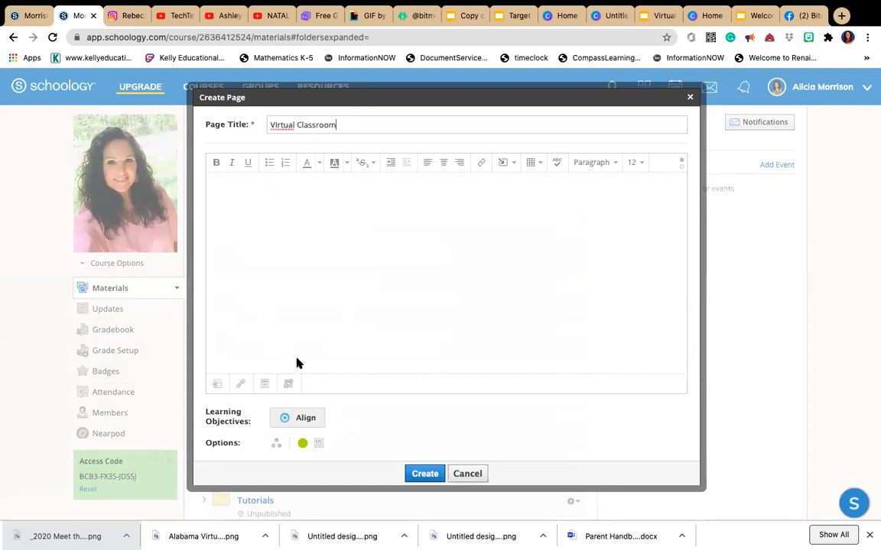
click(453, 256)
Step: Put the published Google Slides link into the page's HTML source, create the page and view it
click(681, 165)
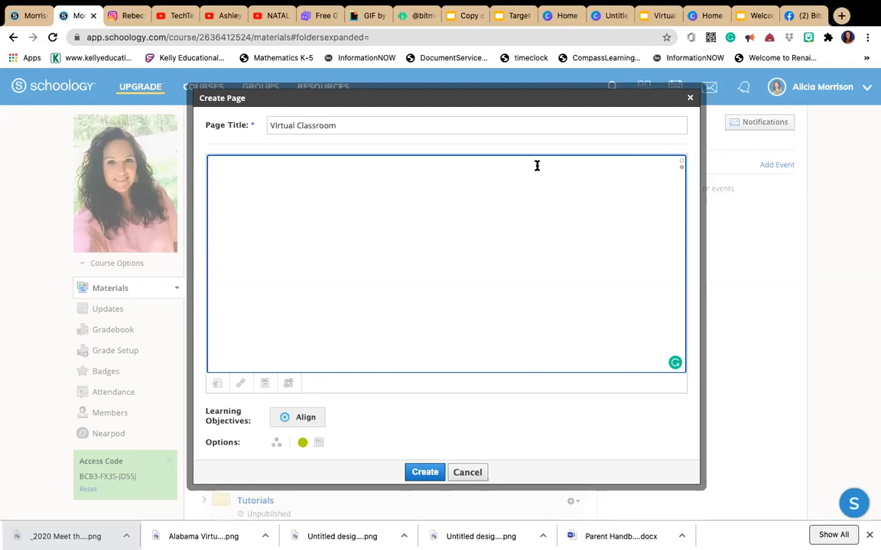
click(682, 163)
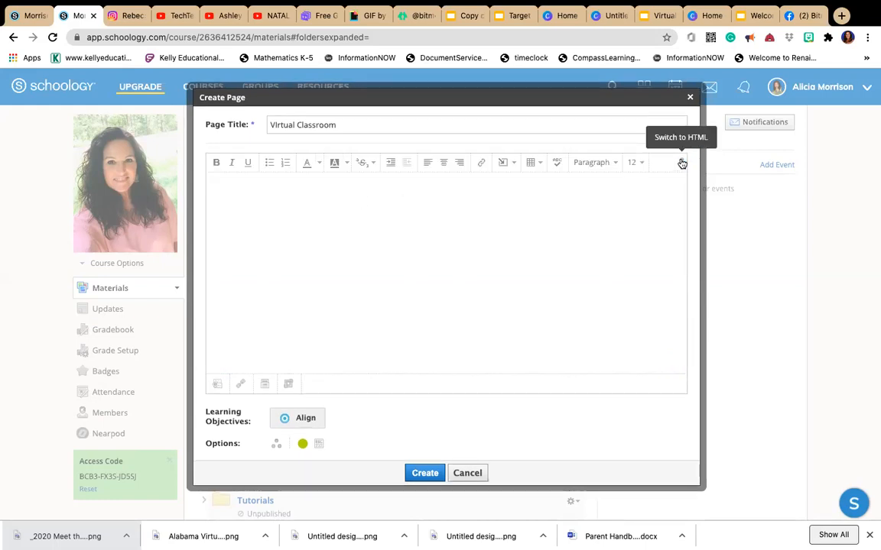
click(682, 169)
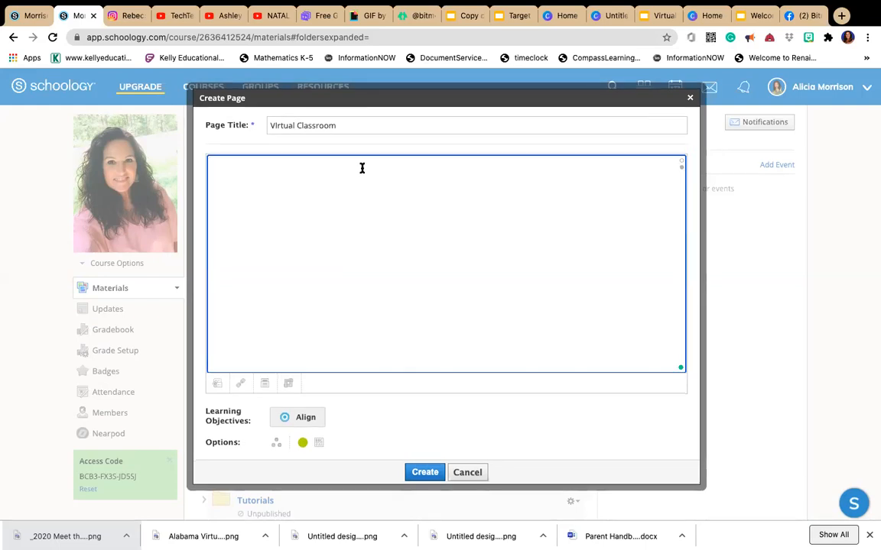
text(https://docs.google.com/presentation/d/e/2PACX-1vRNrfQmqItmbmp4LPTn2F7wHWwLKUPVGUI3Jzew3MA76pMzLM8VvC2a8sA1xMXubmnHH7OFHgbejwcT/pub?start=false&loop=false&delayms=3000)
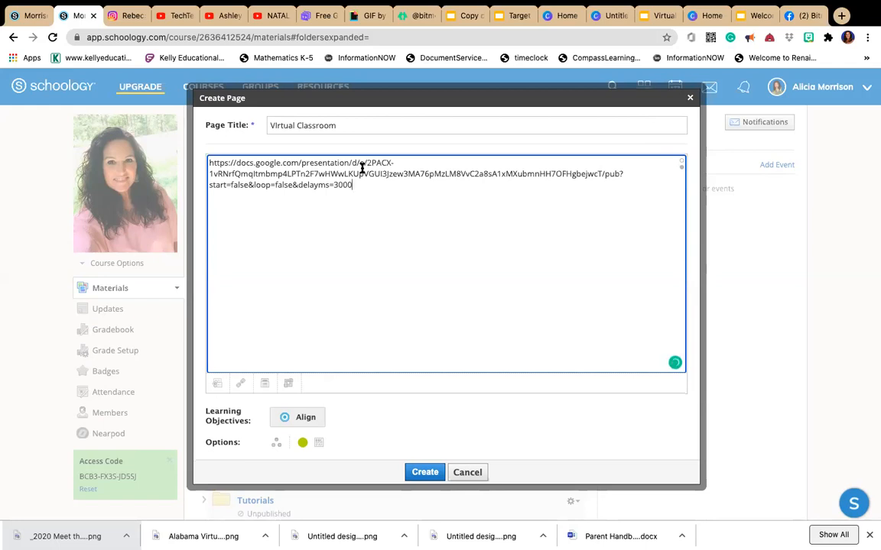
click(416, 473)
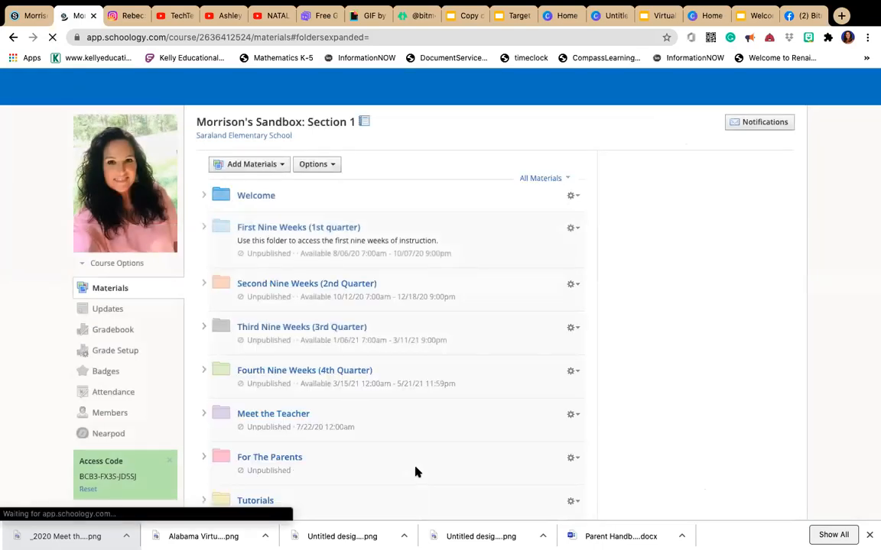
scroll(416, 472, down, 3)
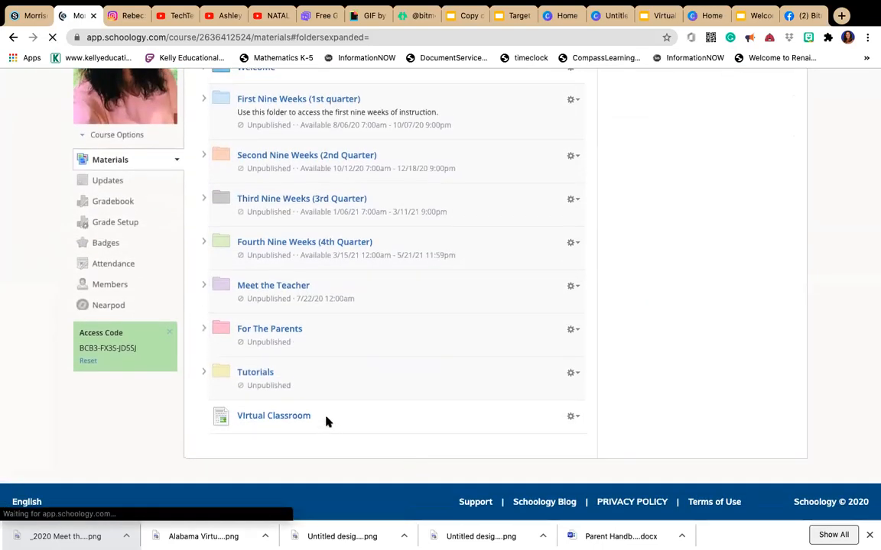
click(284, 417)
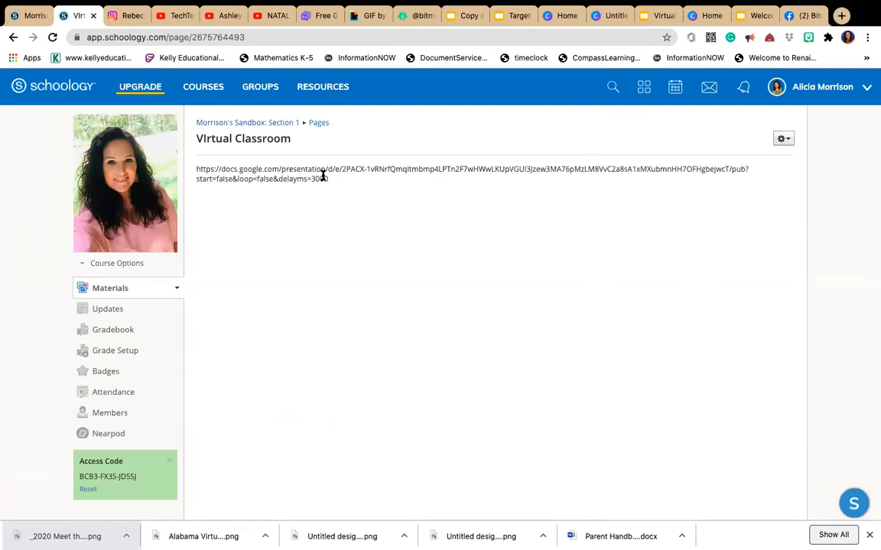
Step: Return to the course materials and delete the VIrtual Classroom page
click(13, 37)
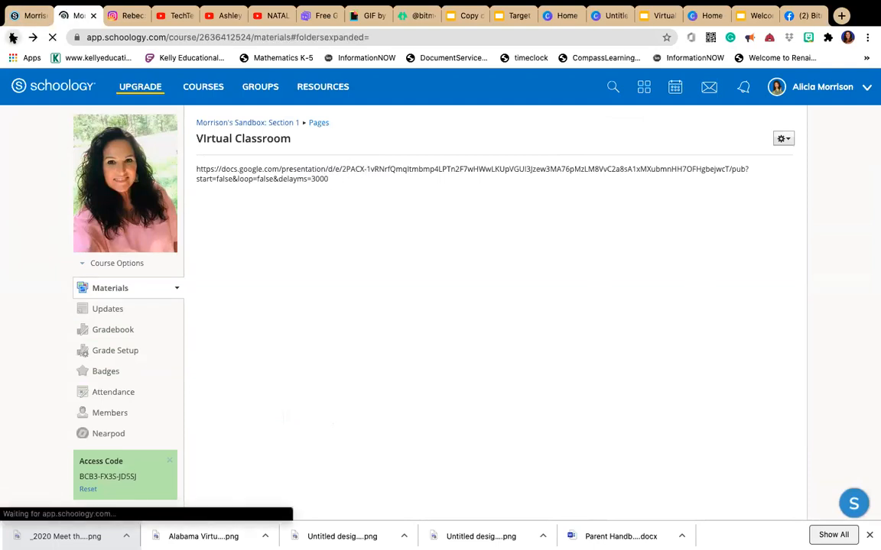
scroll(371, 308, down, 3)
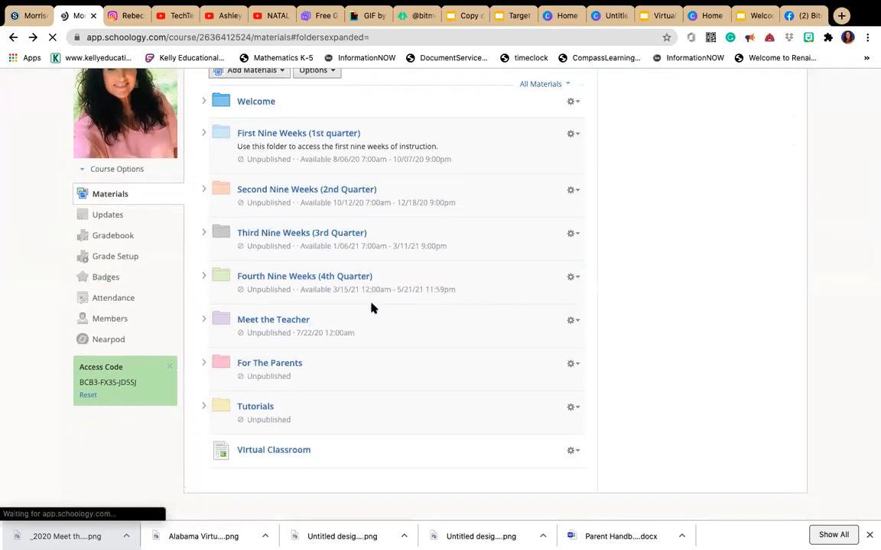
scroll(466, 382, down, 1)
click(573, 423)
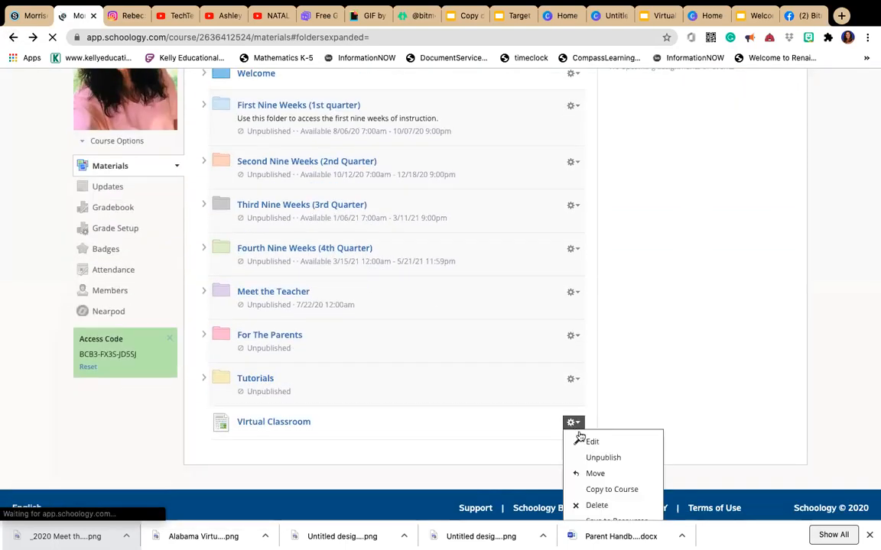
click(595, 506)
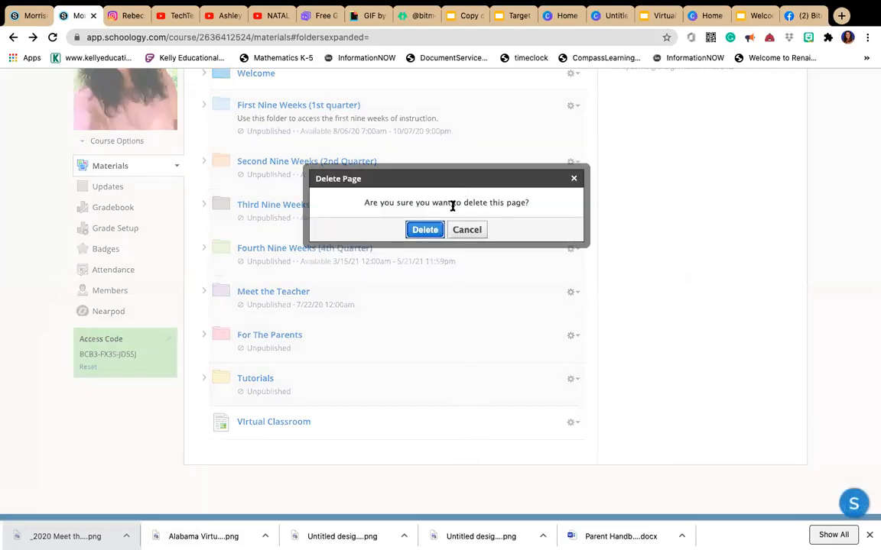
click(420, 230)
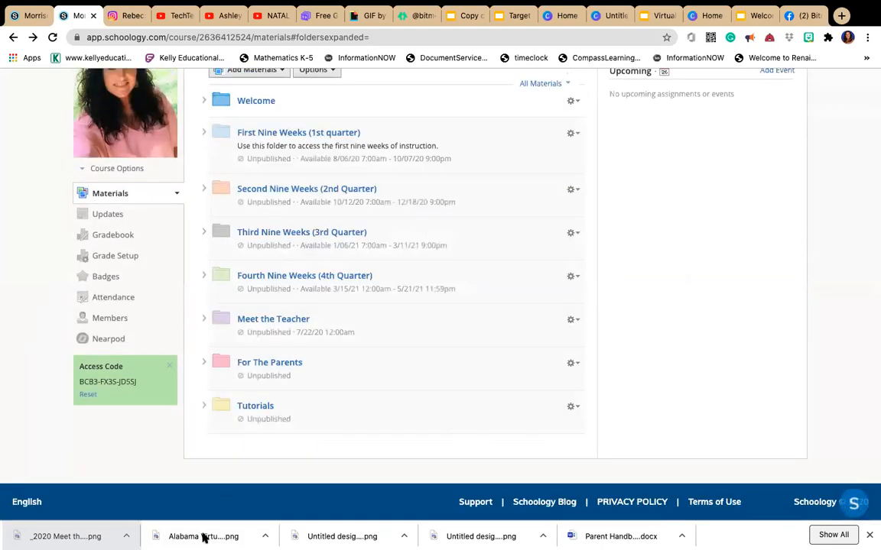
Step: Browse the Google Drive resources from a new course update and select the Welcome Banner 20-21 presentation
click(147, 217)
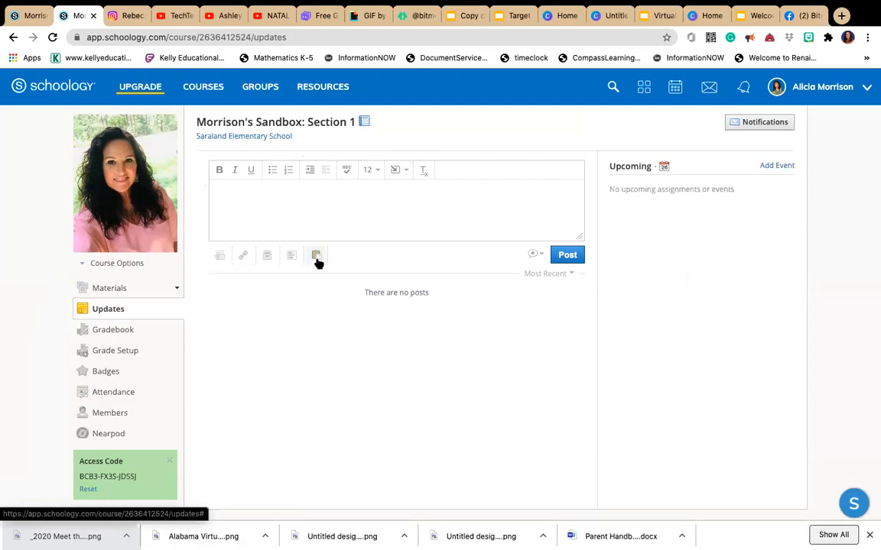
click(267, 257)
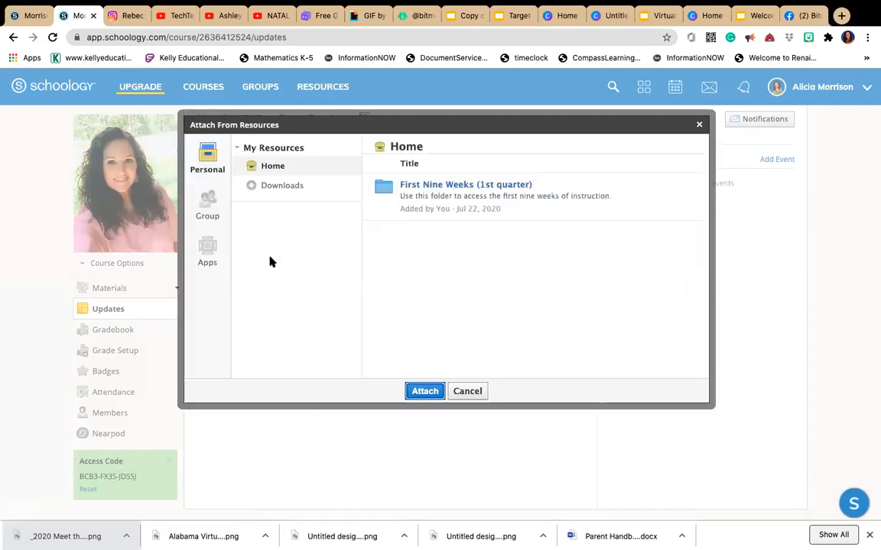
click(203, 254)
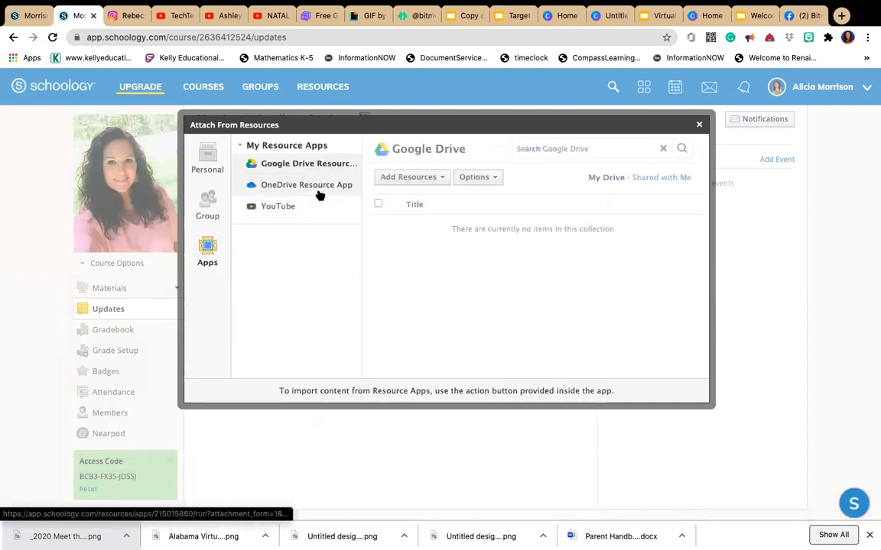
click(334, 166)
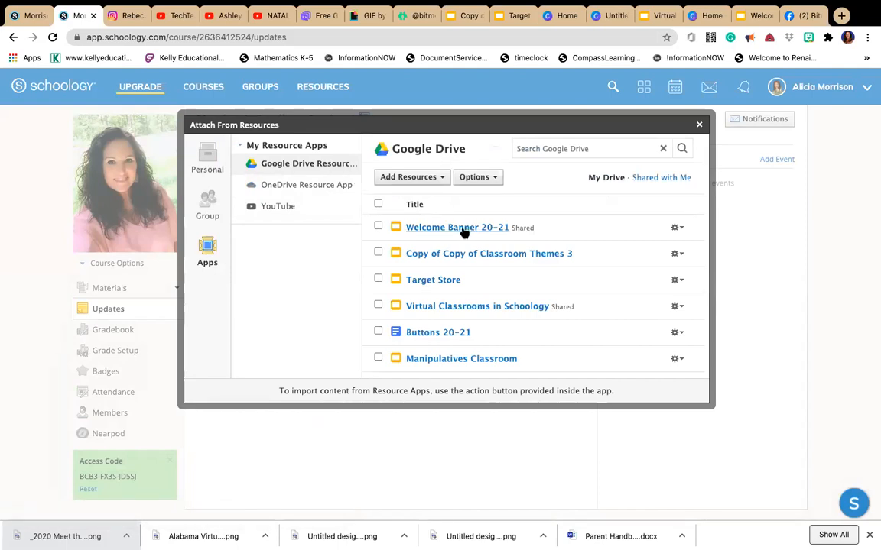
click(378, 226)
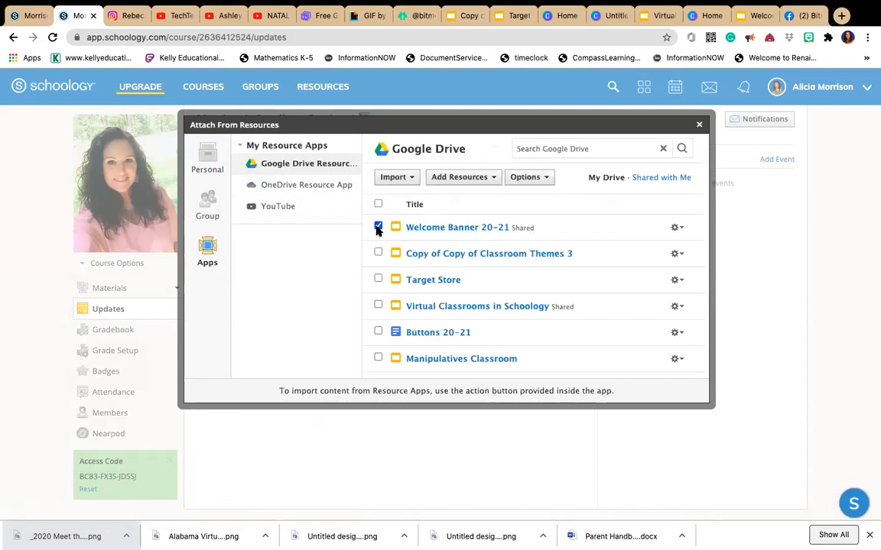
Step: Look through the import options for Welcome Banner 20-21 and the resource apps, and close the dialog without attaching anything
click(413, 179)
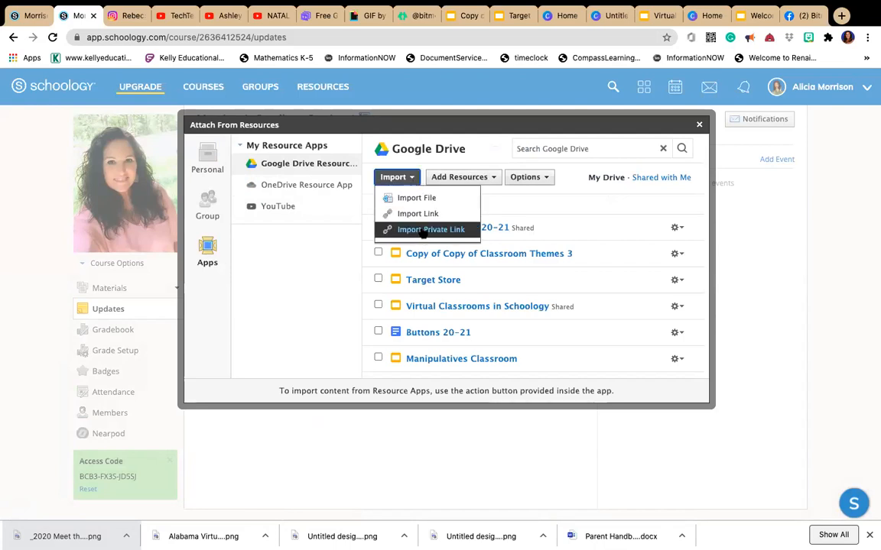
click(677, 228)
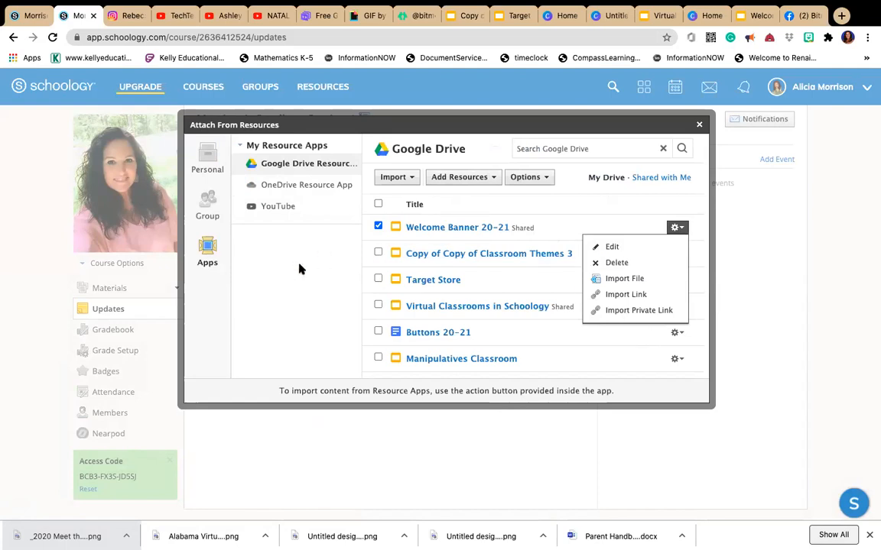
click(412, 181)
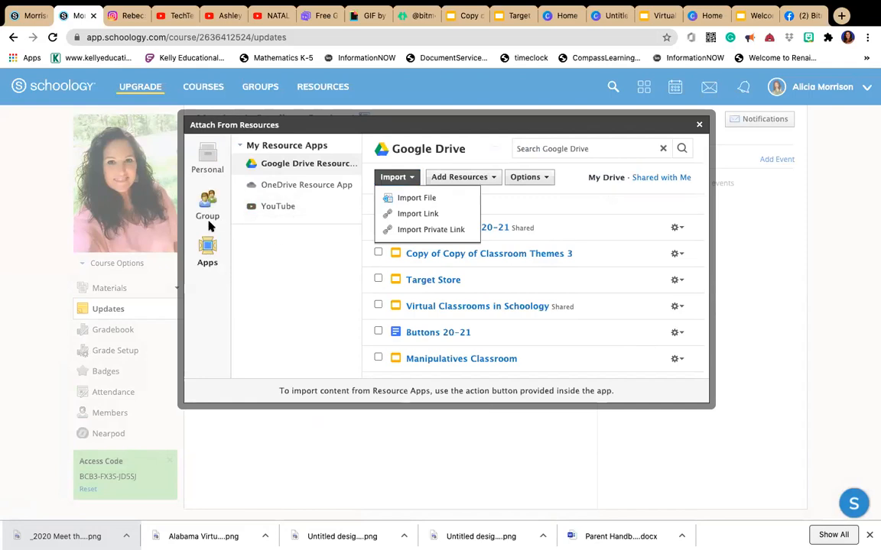
click(211, 255)
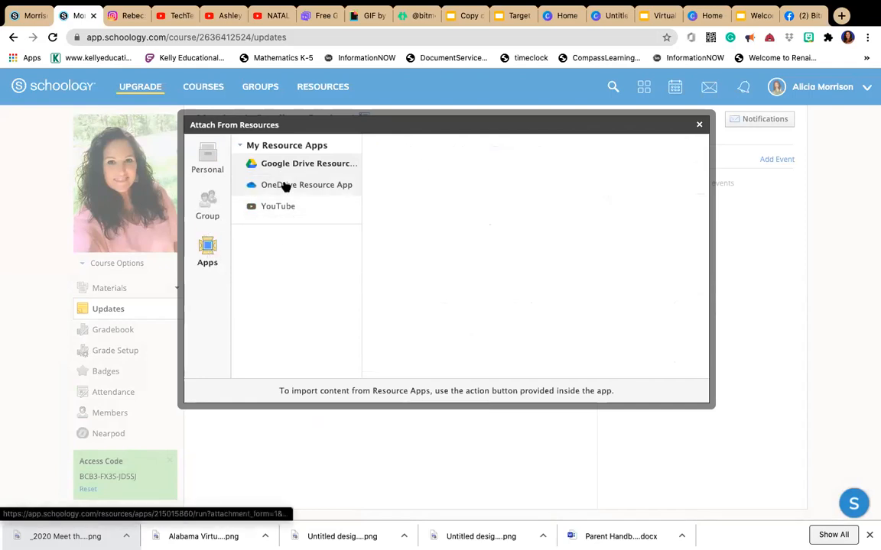
right_click(4, 304)
click(697, 124)
click(698, 124)
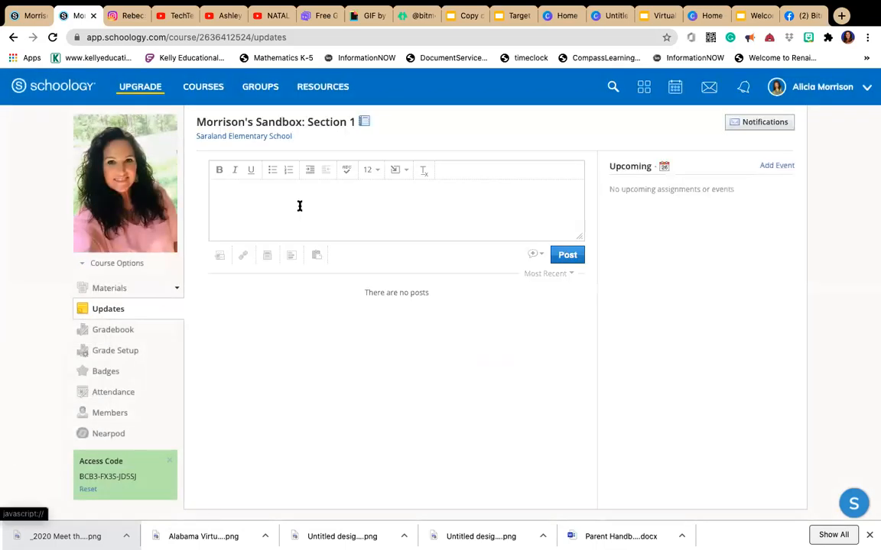
Step: Start a new page in the course materials and embed the Welcome Banner 20-21 presentation from Google Drive
click(138, 294)
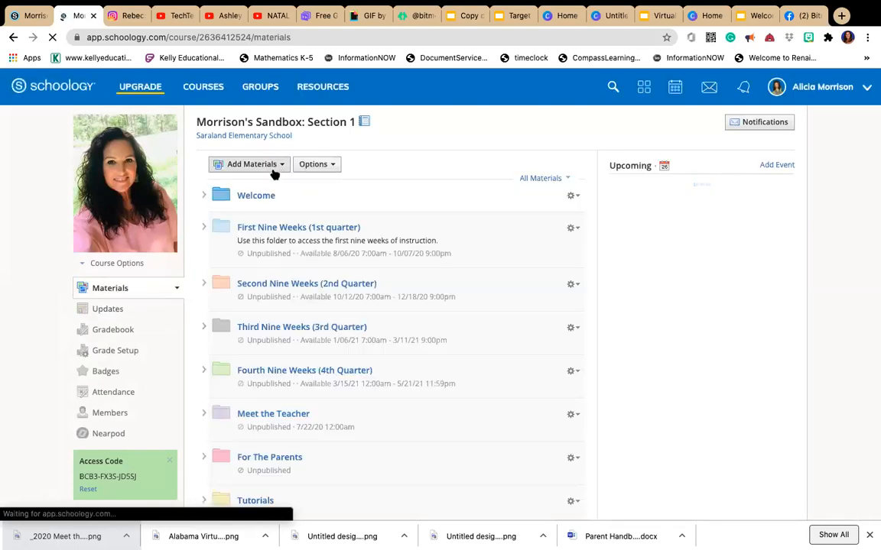
click(249, 162)
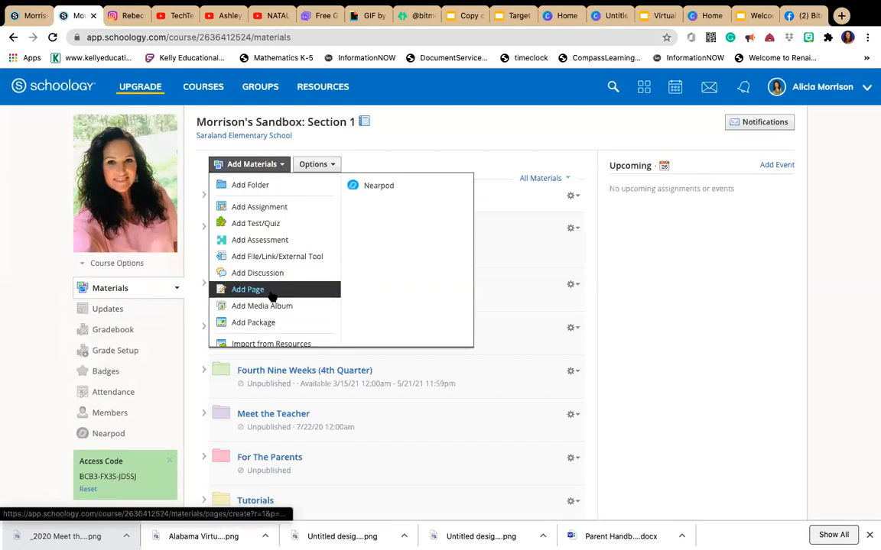
click(270, 290)
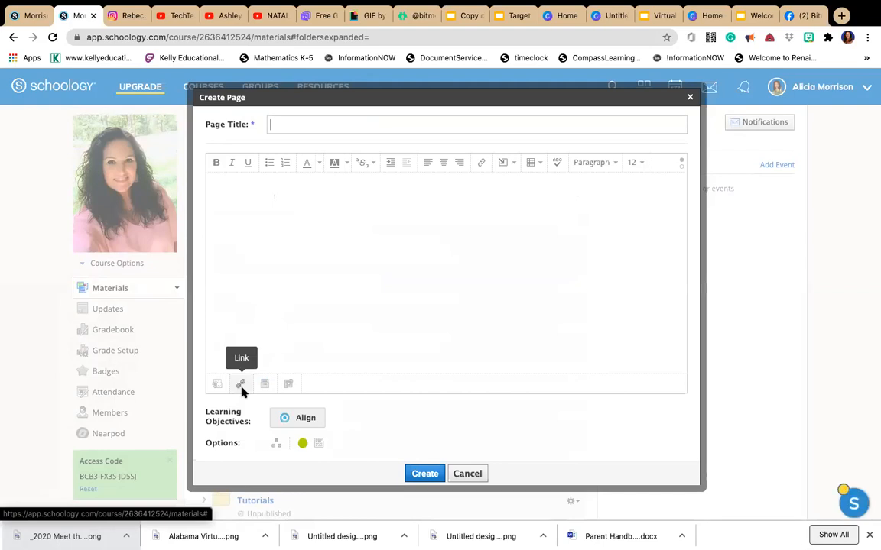
click(504, 163)
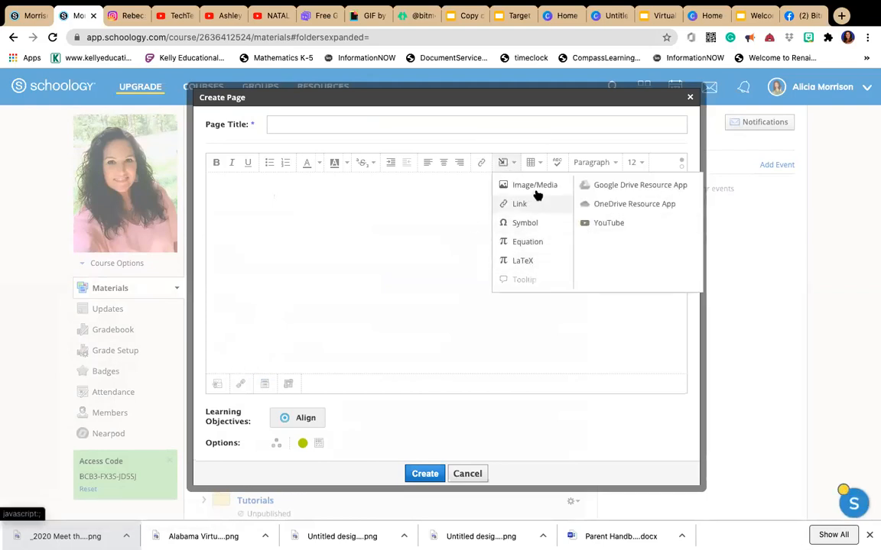
click(616, 189)
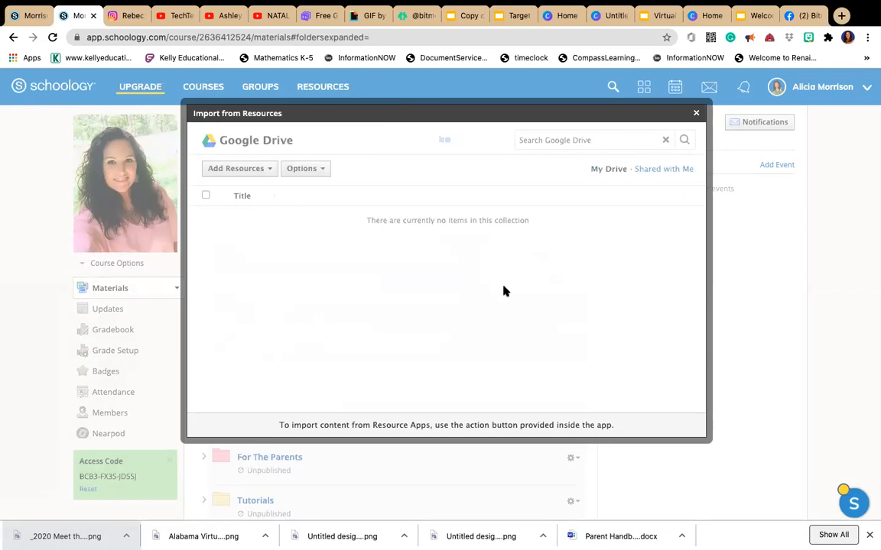
click(205, 219)
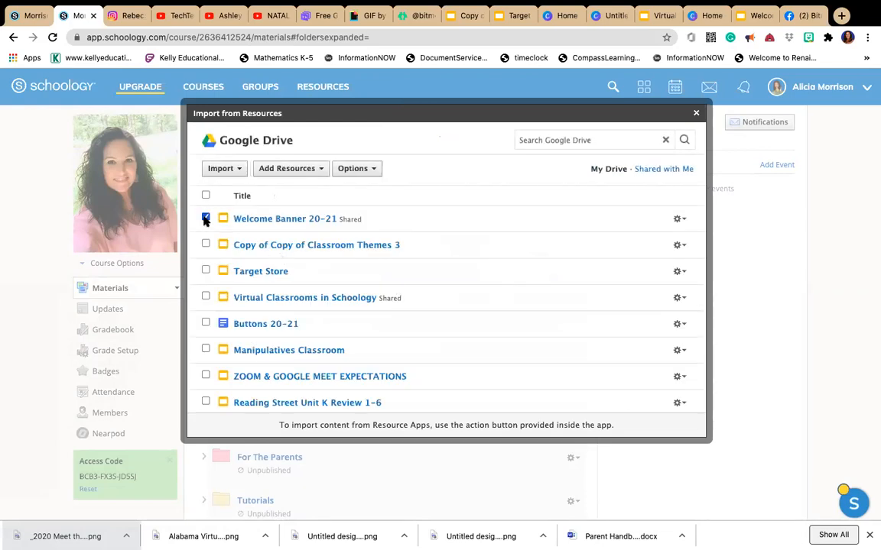
click(214, 166)
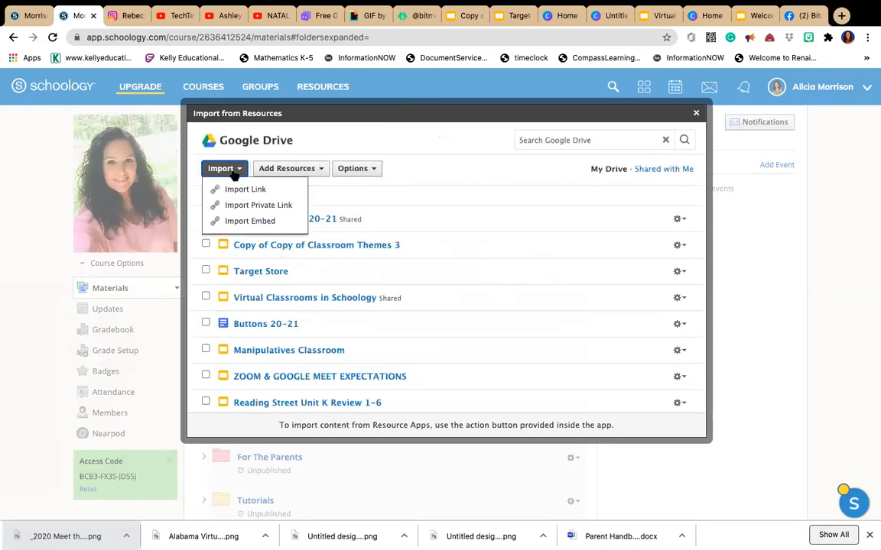
click(243, 222)
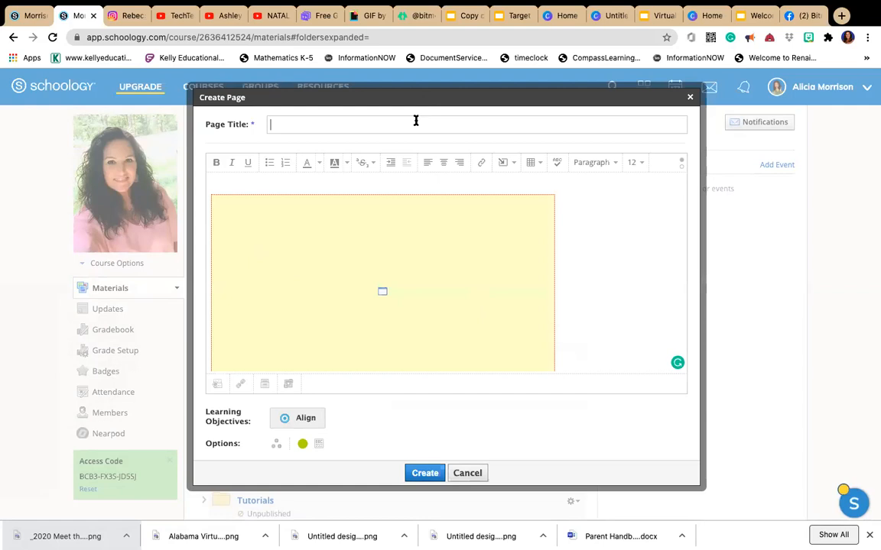
Step: Title the page Virtual Classroom, create it and open it from the materials list
text(Virtual Classroom)
click(424, 473)
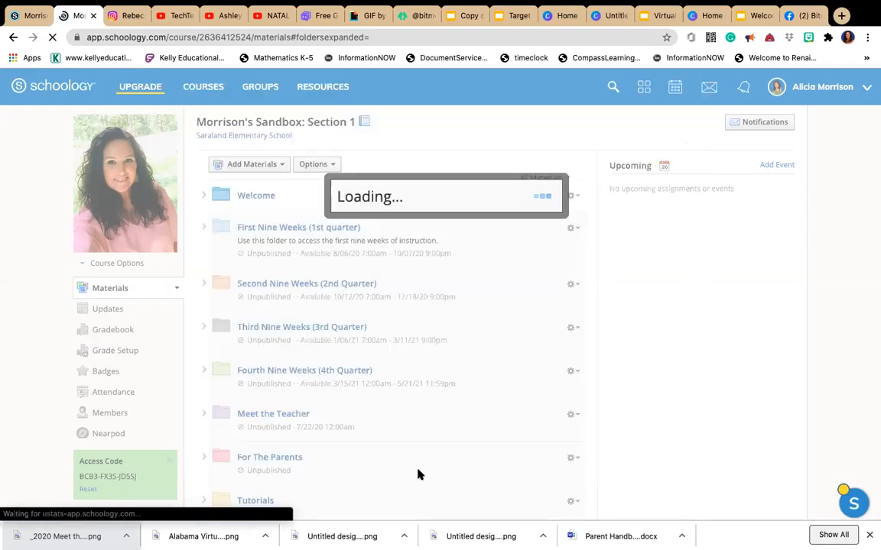
scroll(417, 474, down, 3)
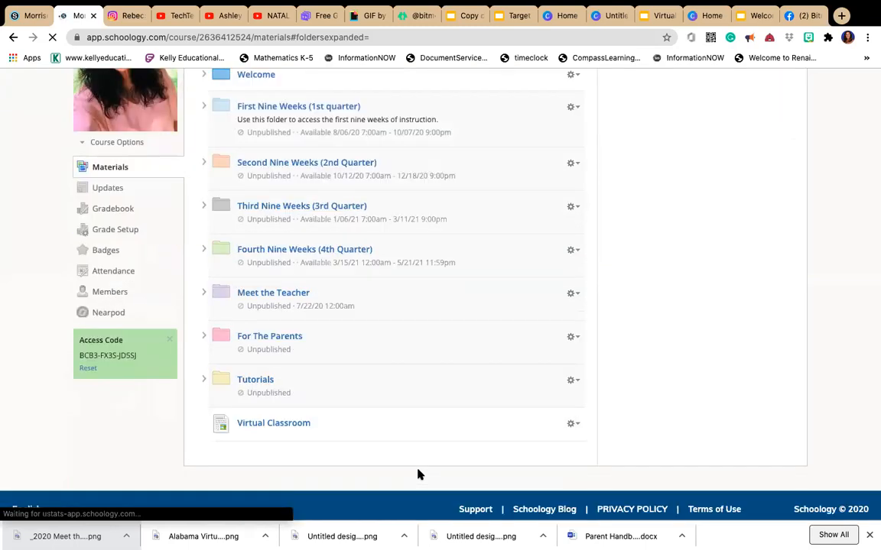
click(279, 418)
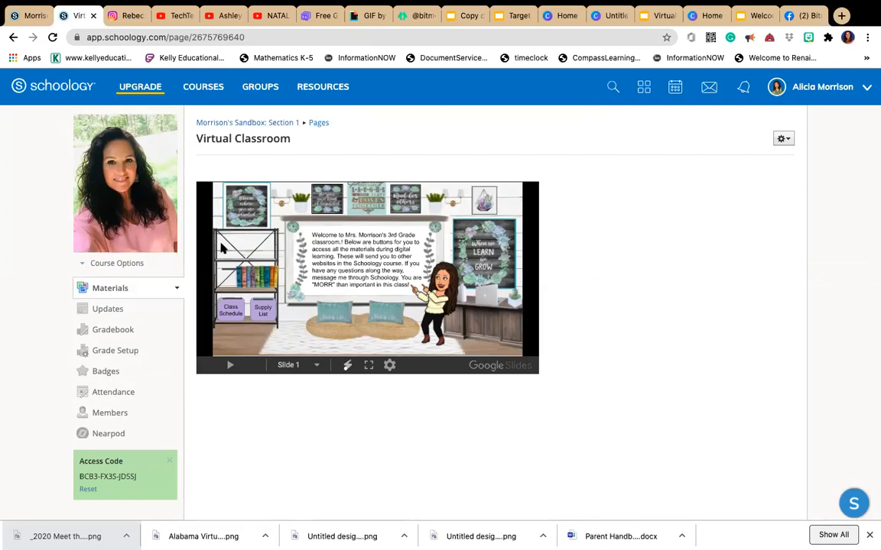
Step: Attach Welcome Banner 20-21.png from Downloads to a new course update and remove the attachment again
click(142, 314)
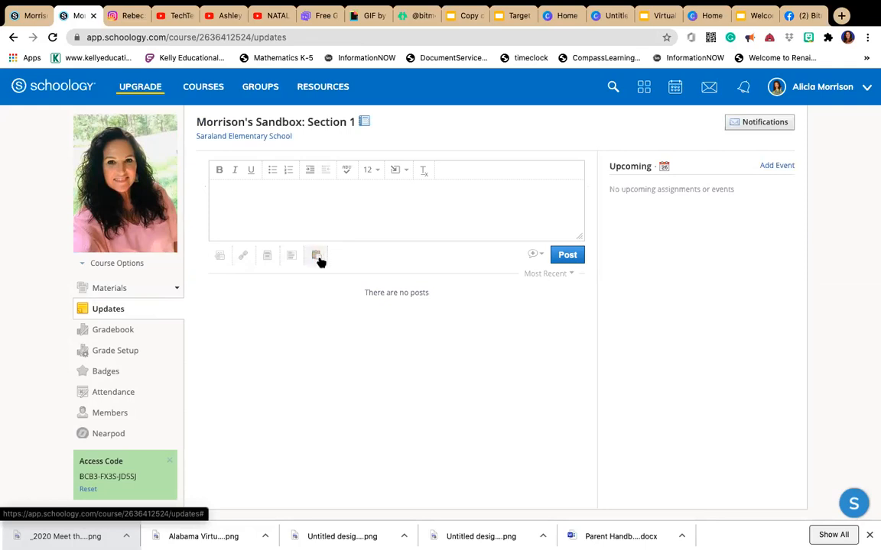
click(397, 171)
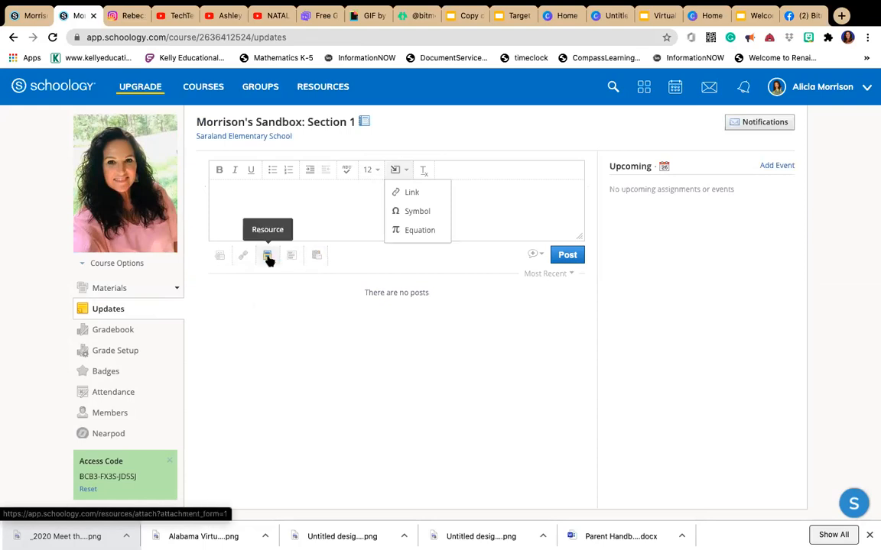
click(221, 260)
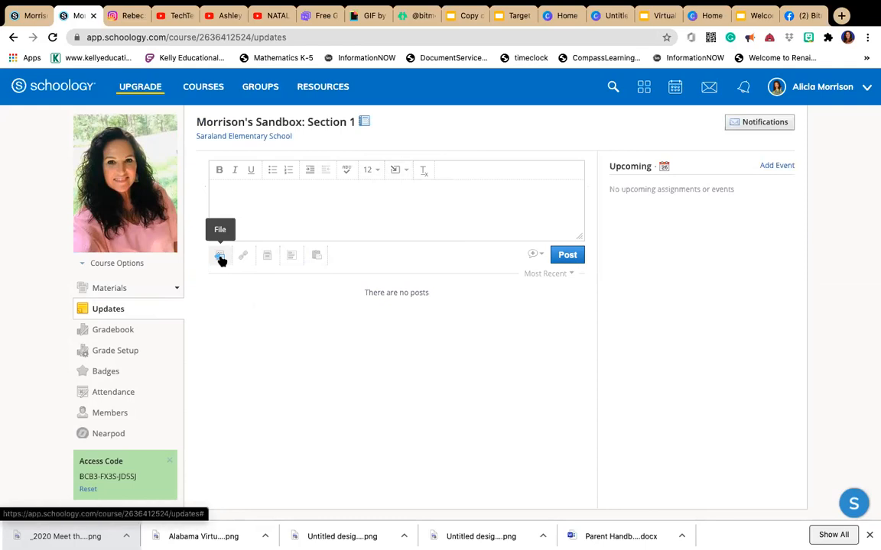
click(221, 260)
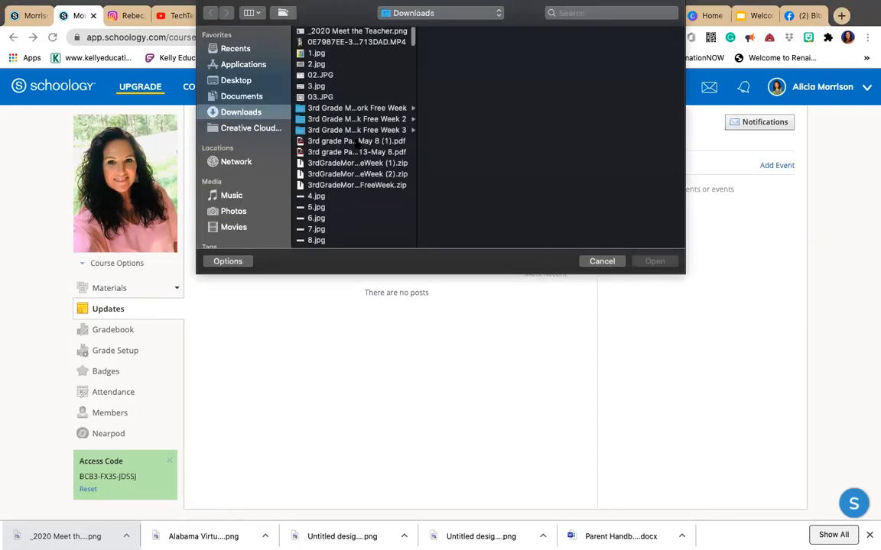
scroll(358, 142, down, 5)
scroll(356, 143, down, 20)
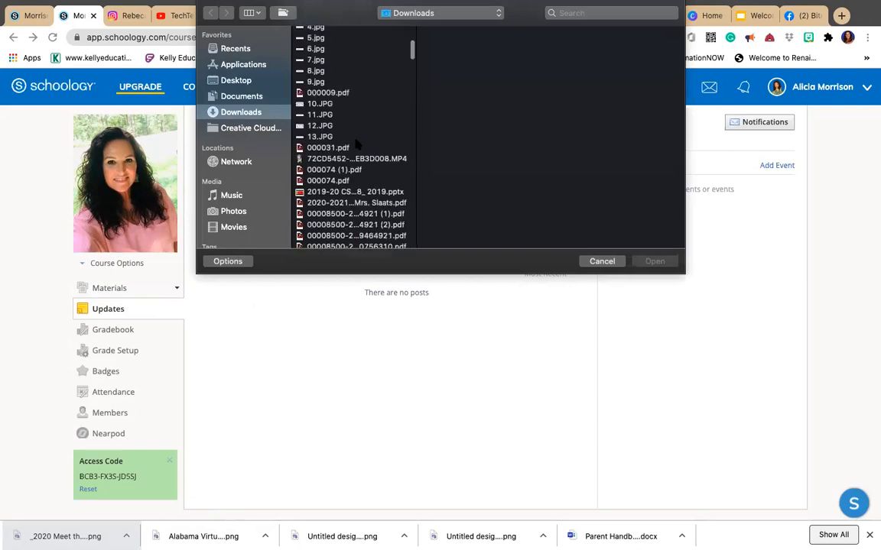
scroll(357, 146, down, 15)
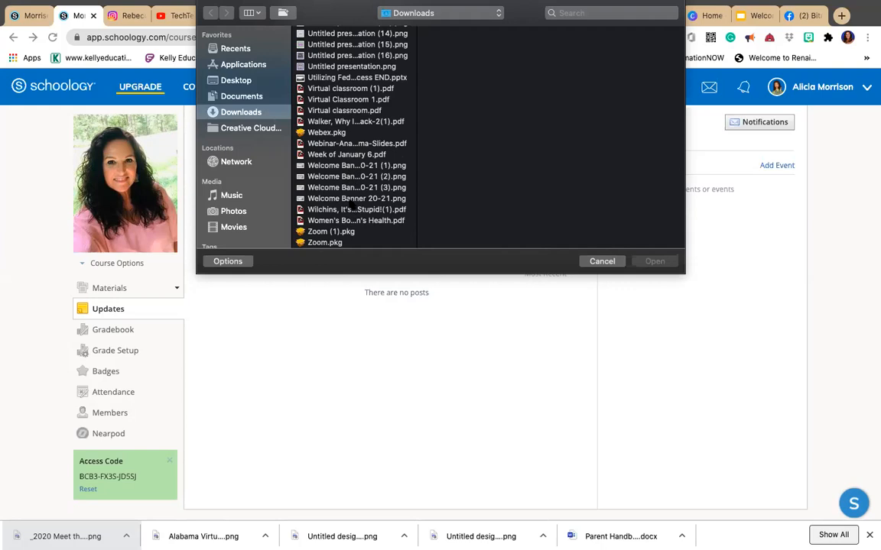
click(351, 198)
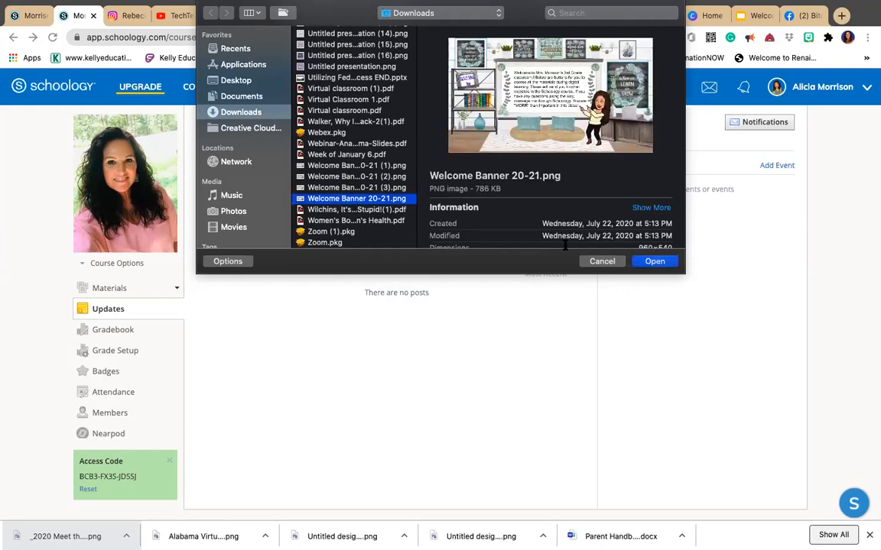
click(654, 262)
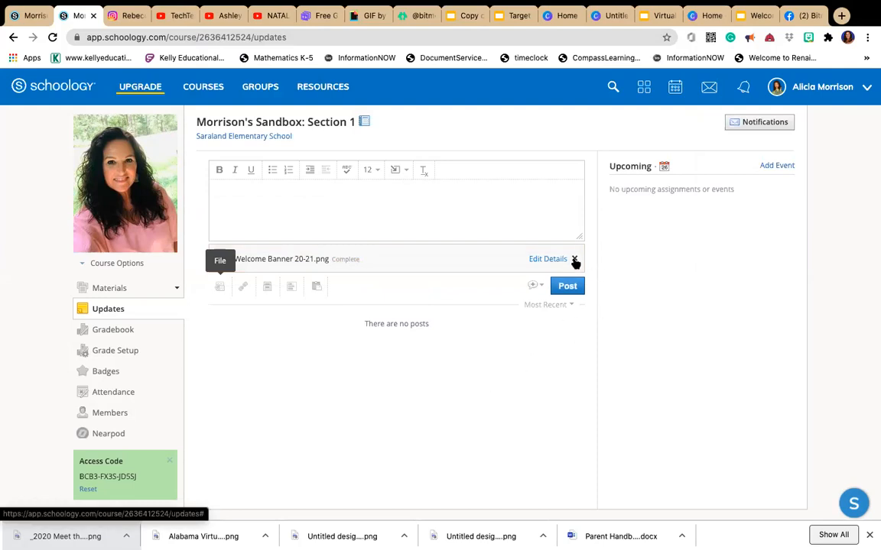
click(575, 261)
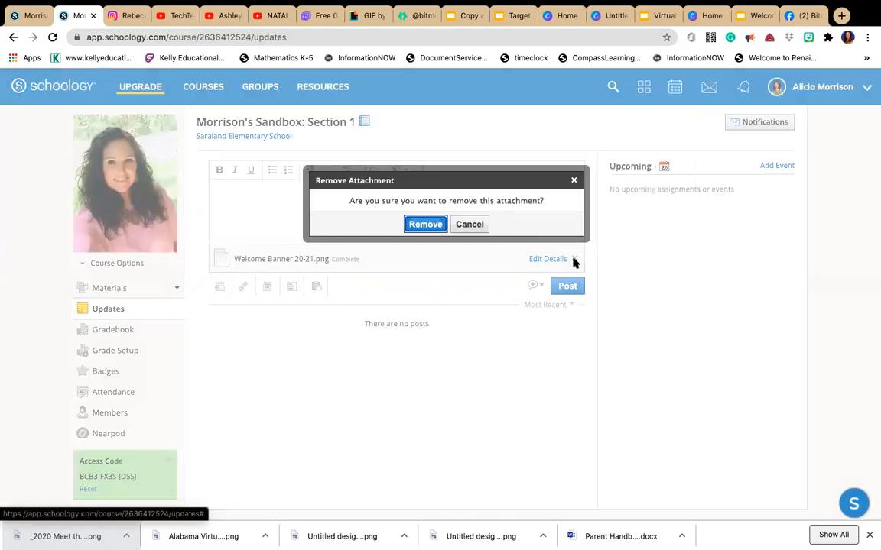
click(417, 224)
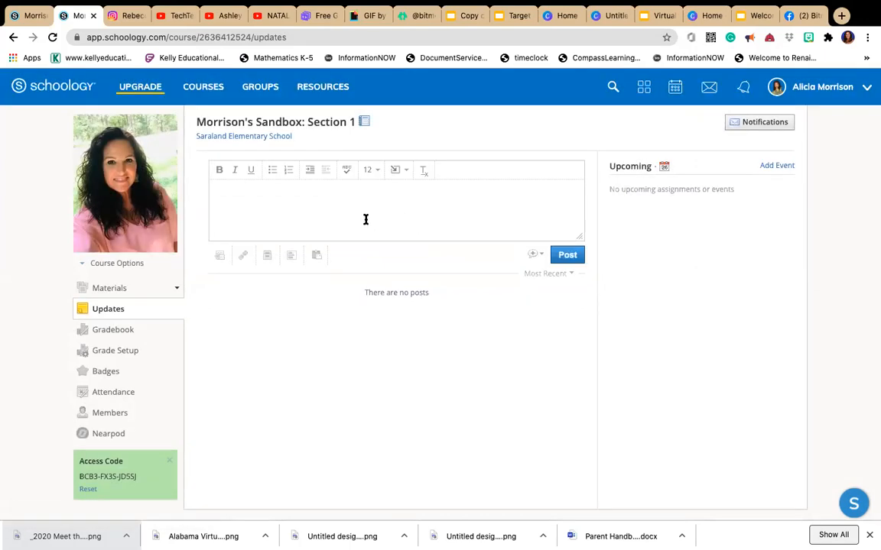
Step: Look through the update editor's content insertion options and close the link dialog without entering a link
click(399, 171)
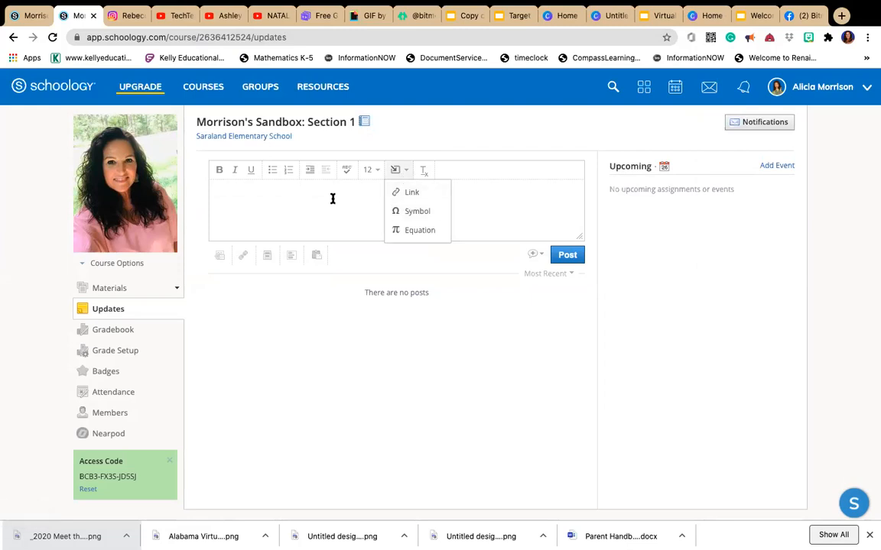
click(281, 206)
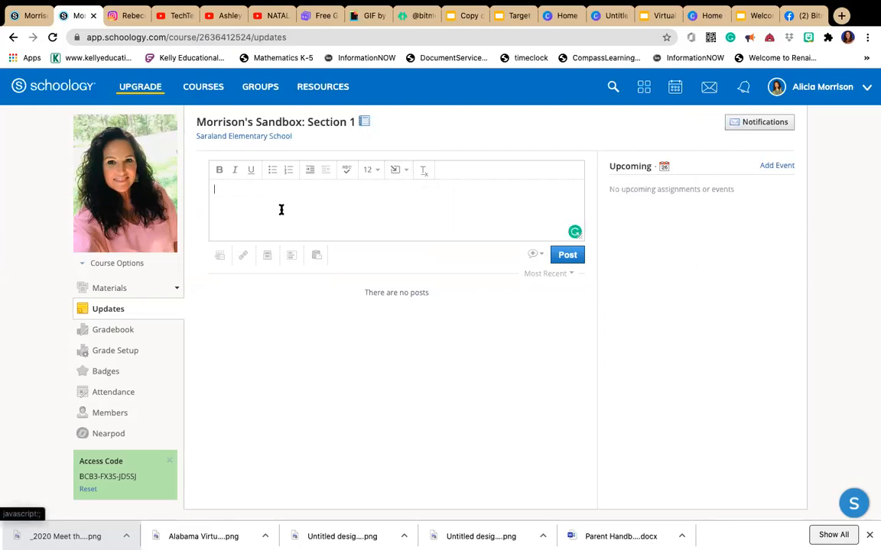
click(124, 291)
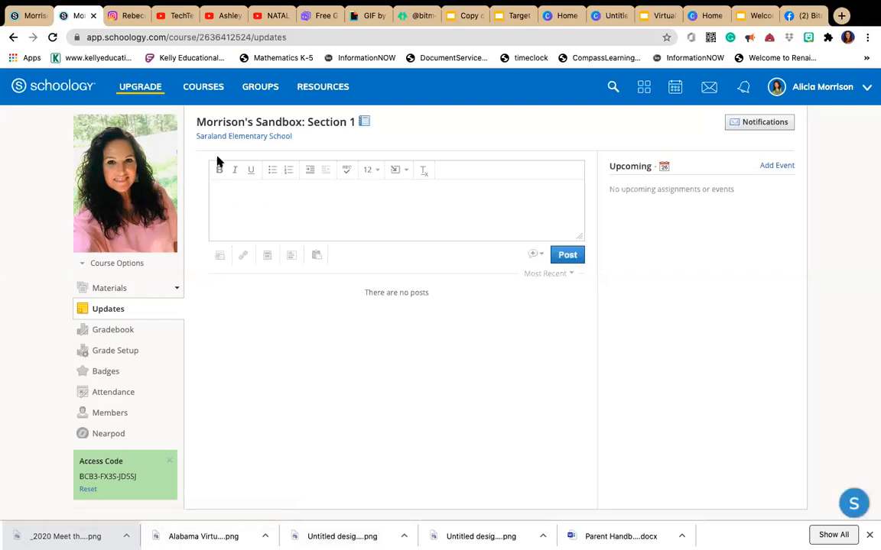
click(323, 207)
click(398, 172)
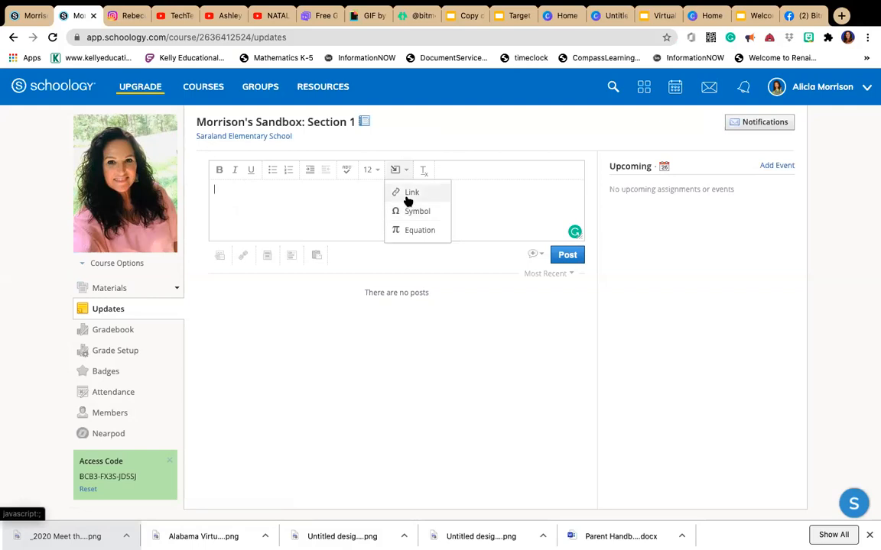
click(407, 197)
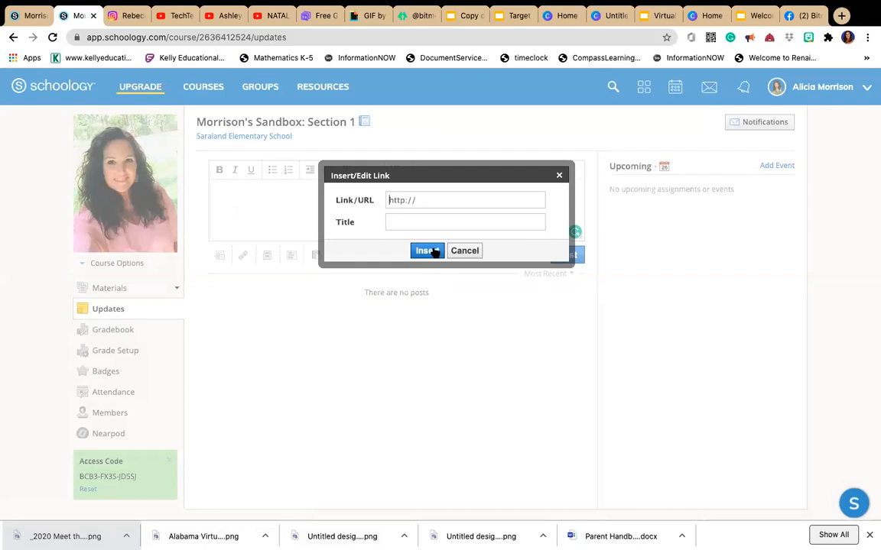
click(432, 252)
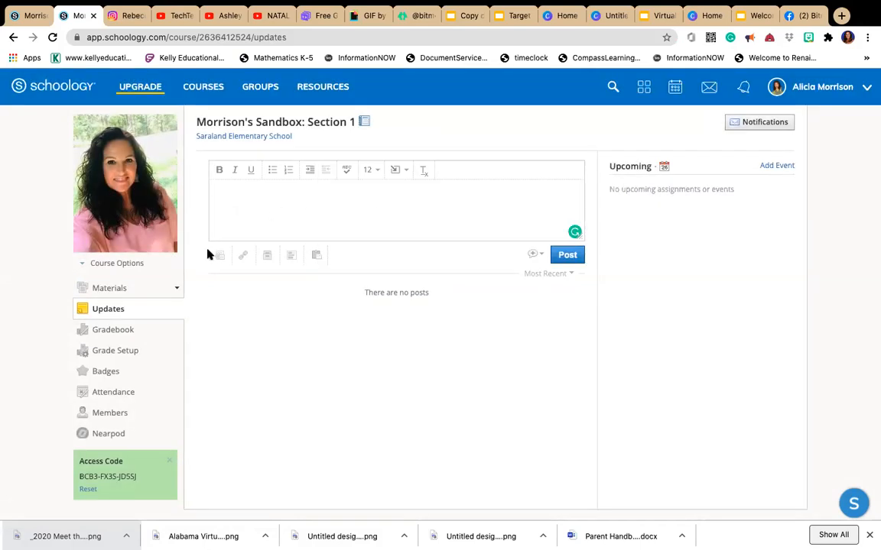
Step: Start another new page in the course materials and open the image and media upload for its content
click(133, 295)
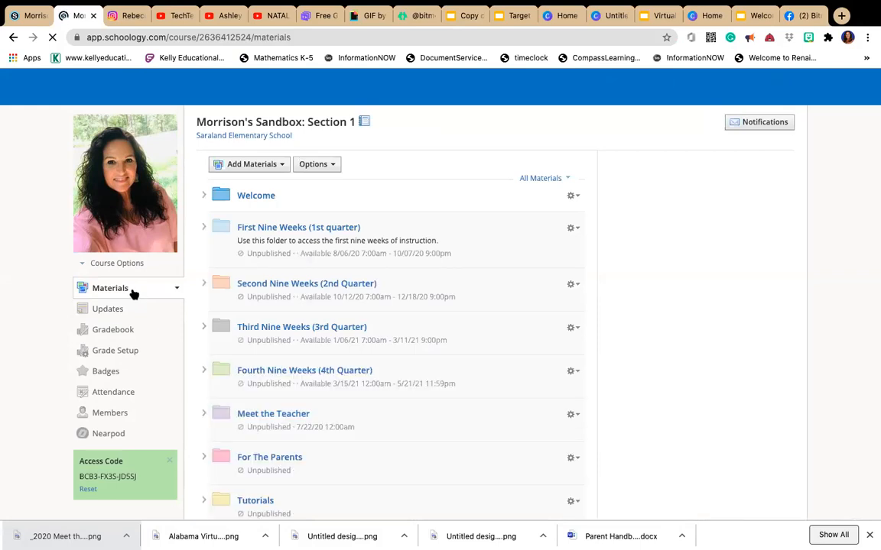
click(276, 168)
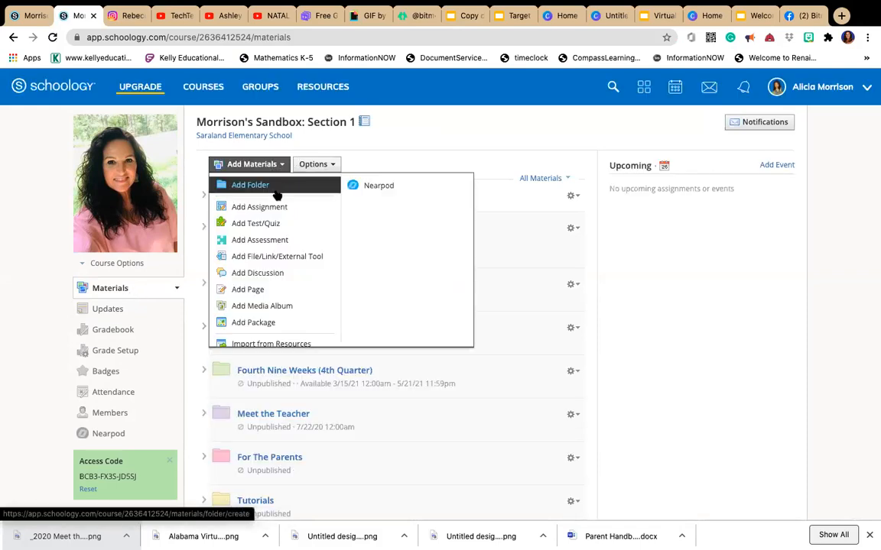
click(272, 289)
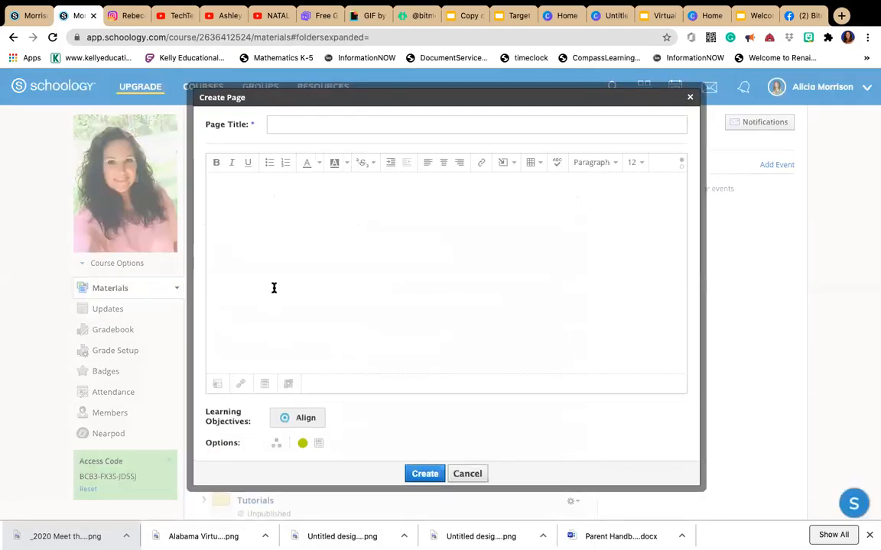
click(505, 163)
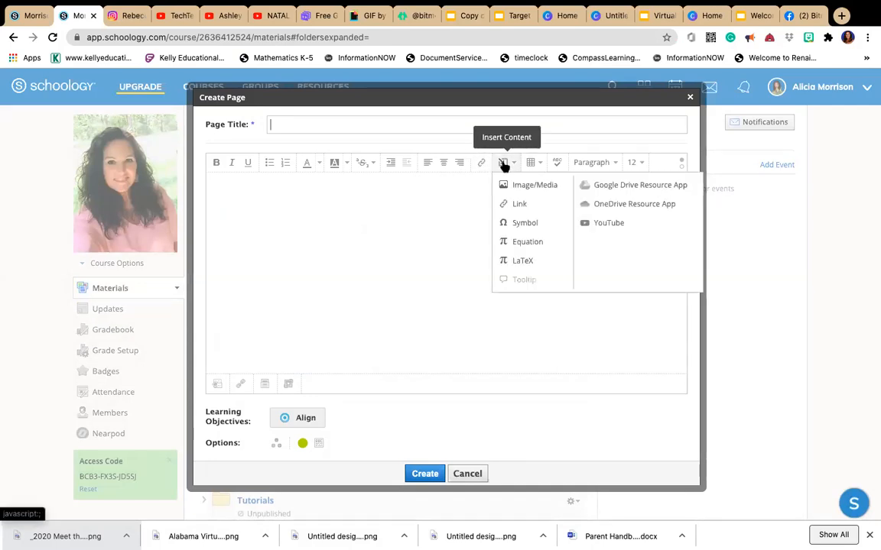
click(536, 186)
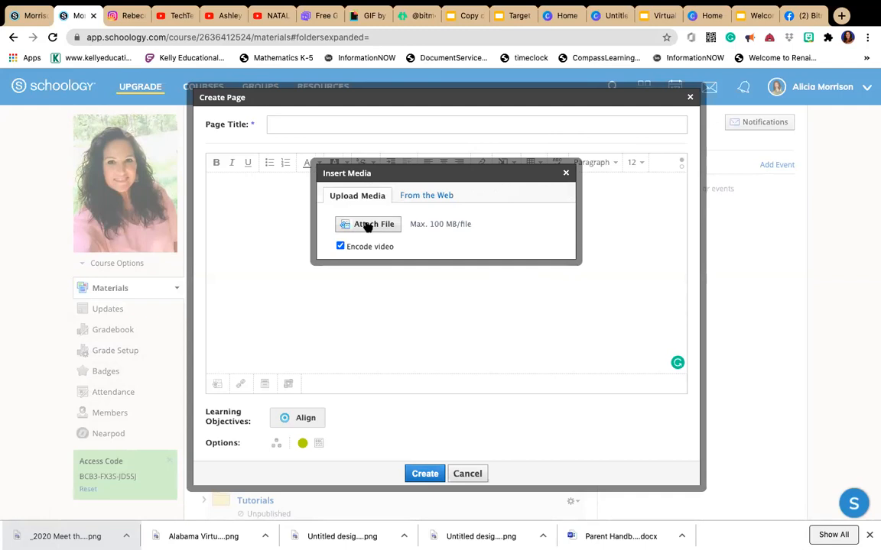
Step: Insert Welcome Banner 20-21.png from the Downloads folder into the new page's content
click(367, 225)
scroll(358, 188, down, 20)
scroll(358, 188, down, 20)
scroll(357, 188, down, 20)
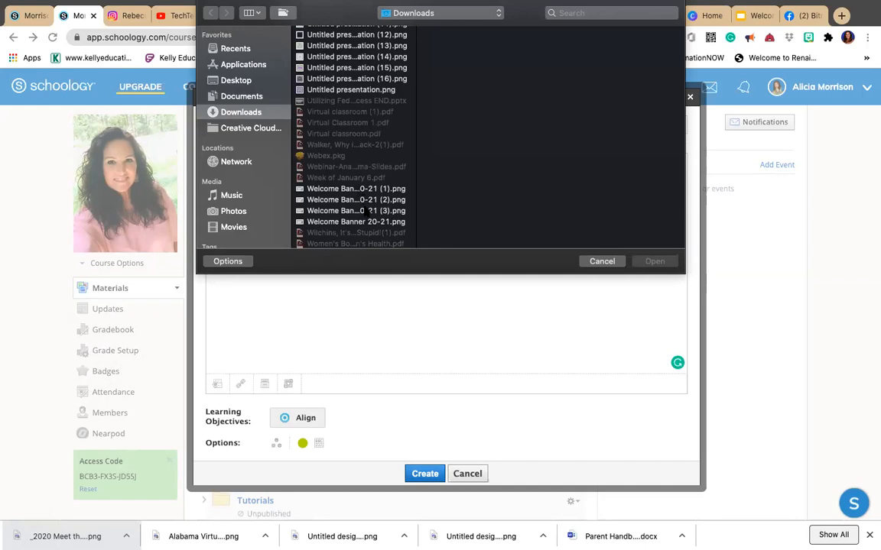
click(361, 200)
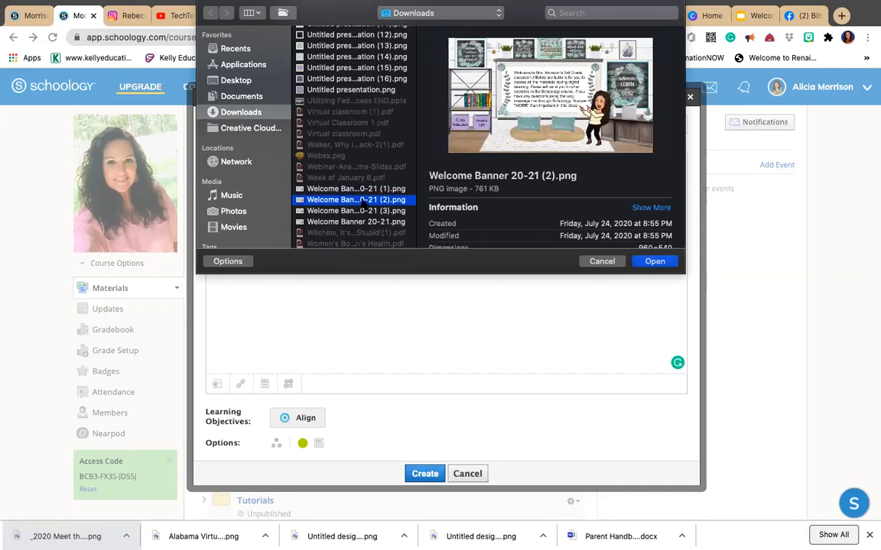
click(364, 223)
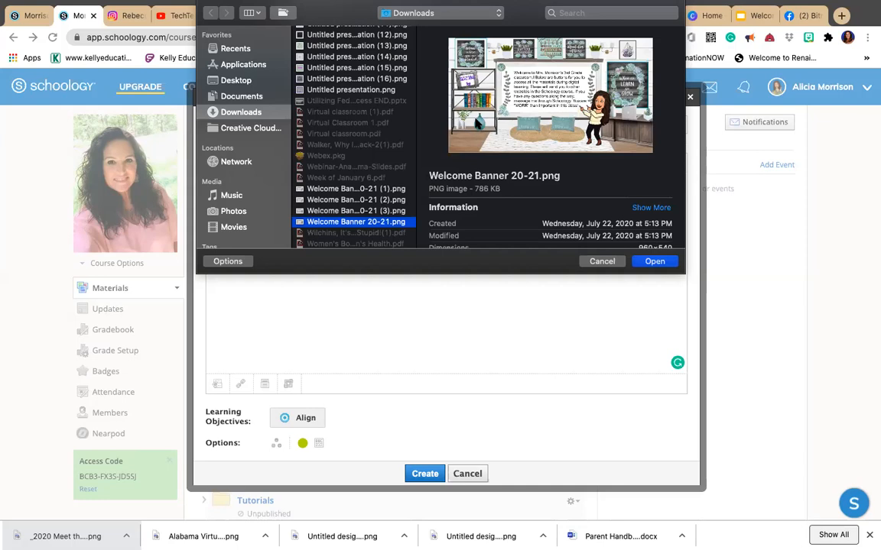
click(654, 262)
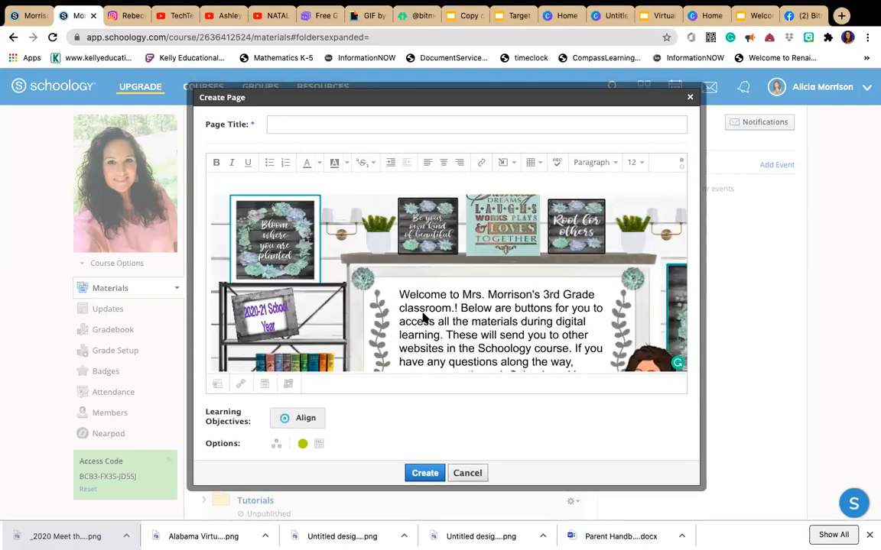
Step: Examine how the inserted banner image fits in the page editor from its upper edge to its lower edge
scroll(425, 317, down, 3)
scroll(422, 315, up, 1)
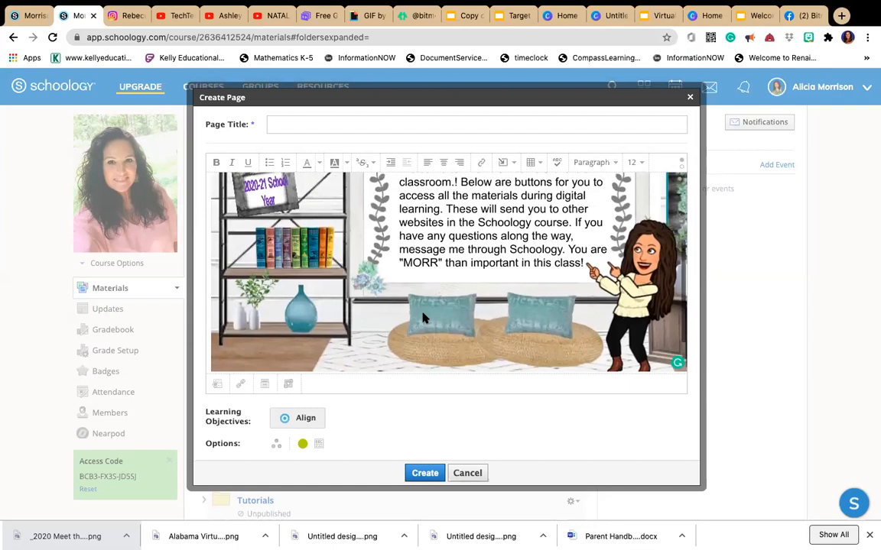
scroll(422, 315, down, 1)
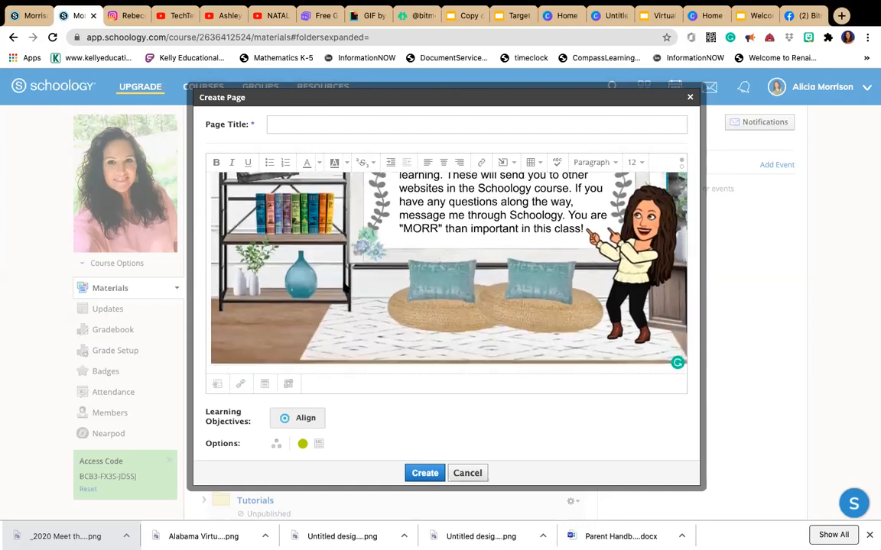
click(325, 274)
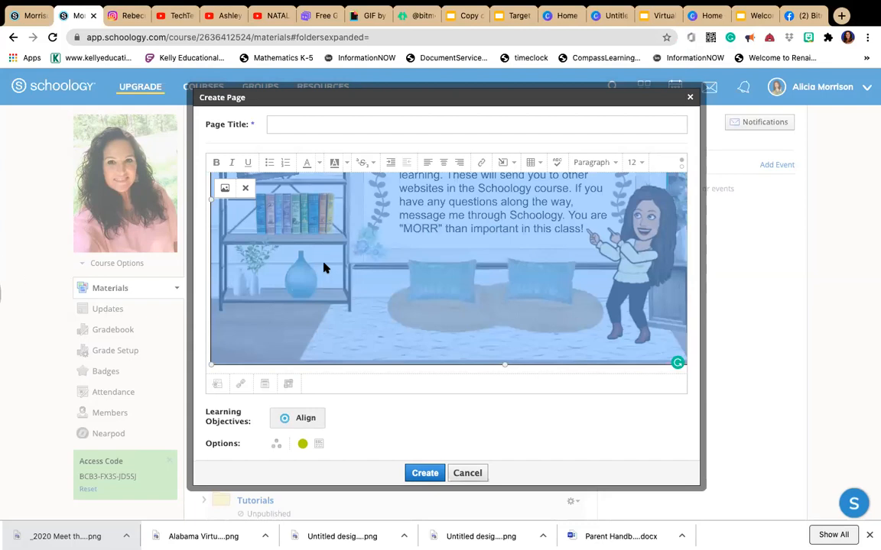
scroll(324, 268, up, 3)
drag(427, 89, 337, 223)
click(339, 228)
drag(375, 86, 442, 121)
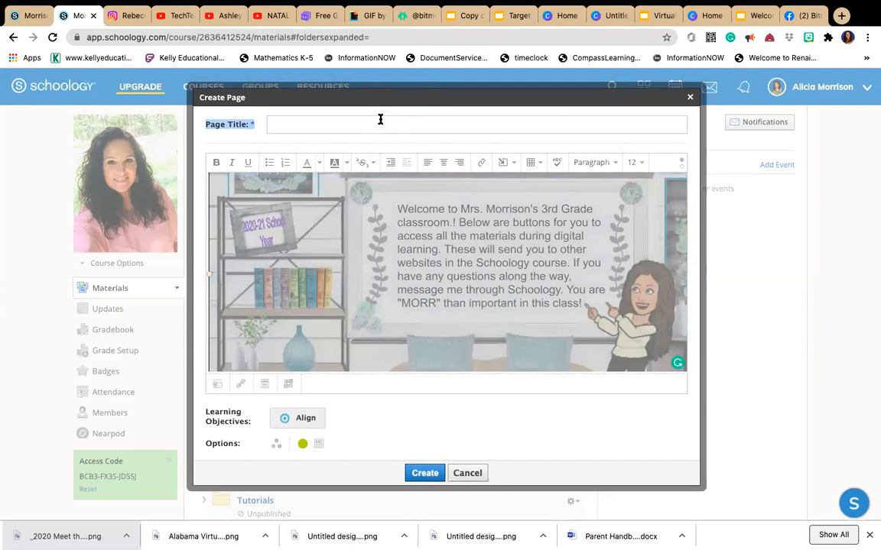
scroll(370, 191, down, 5)
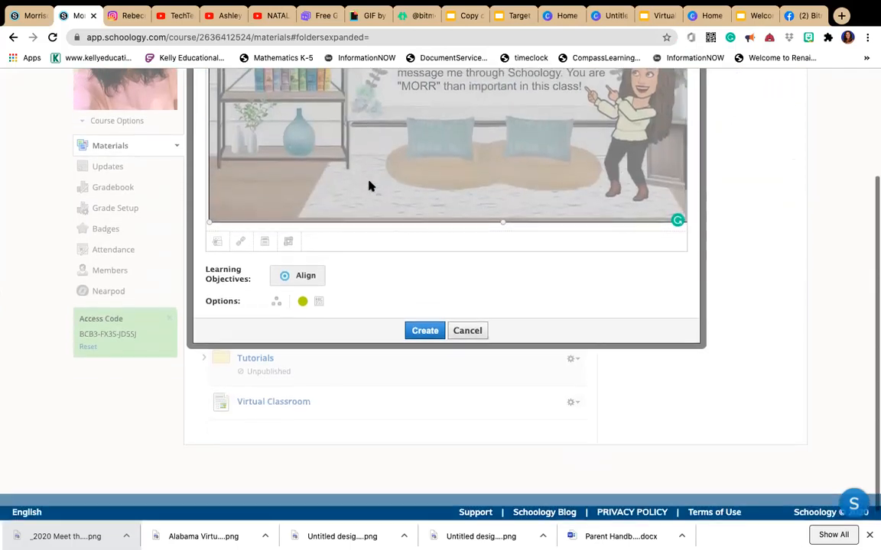
scroll(369, 185, up, 3)
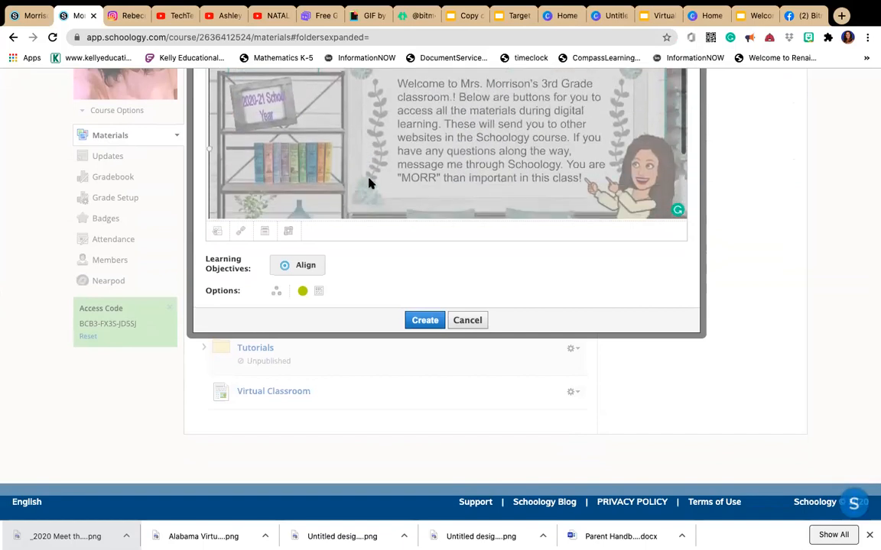
scroll(369, 184, down, 3)
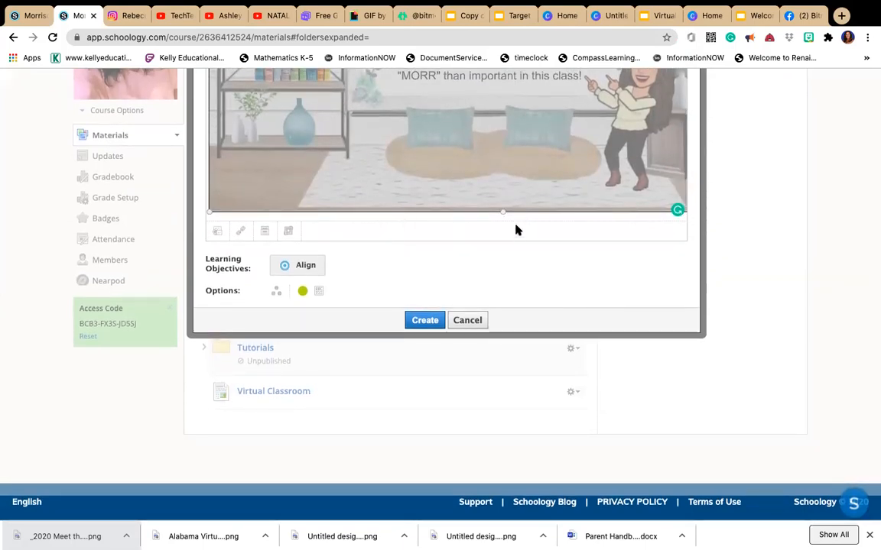
scroll(509, 244, up, 5)
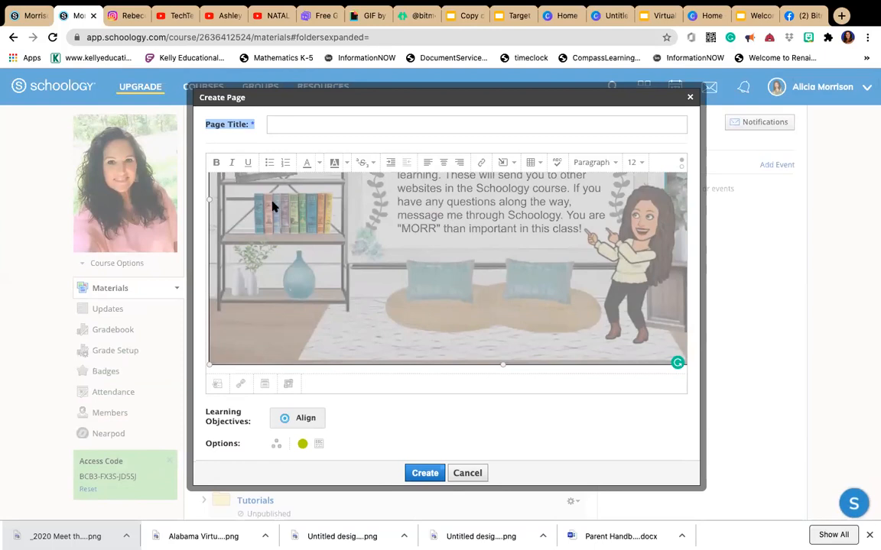
scroll(261, 227, down, 3)
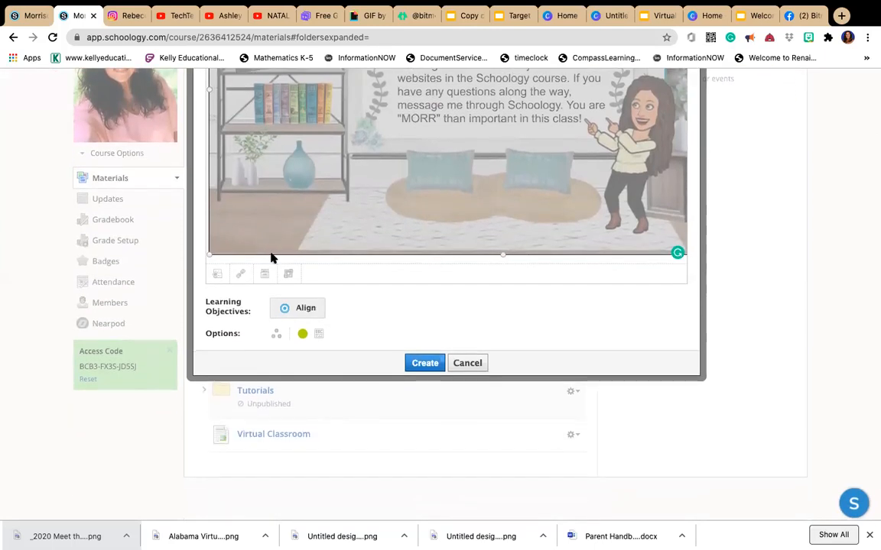
Step: Add a blank line beneath the banner image in the page content
right_click(276, 264)
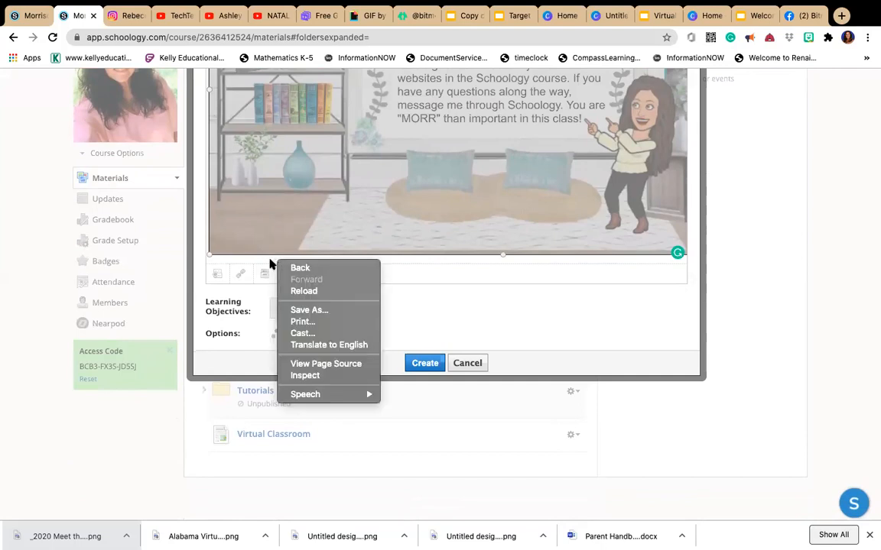
click(255, 257)
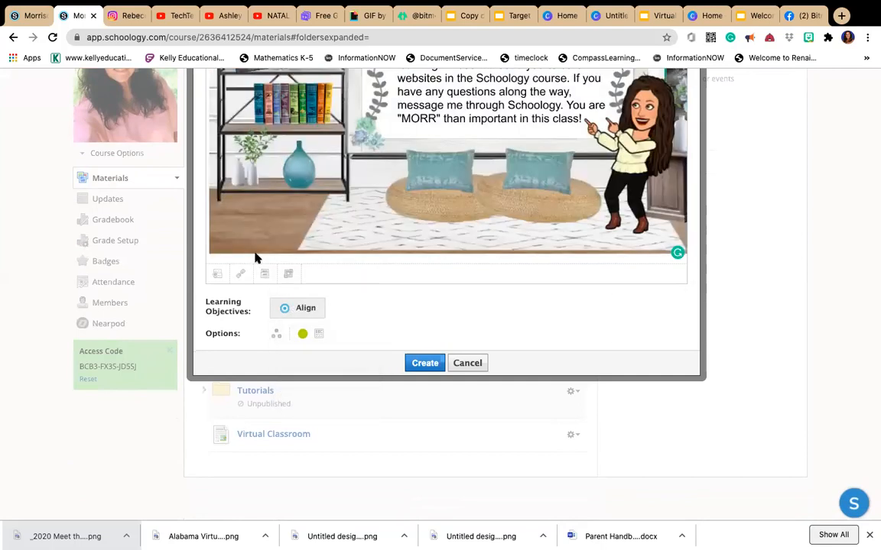
key(Return)
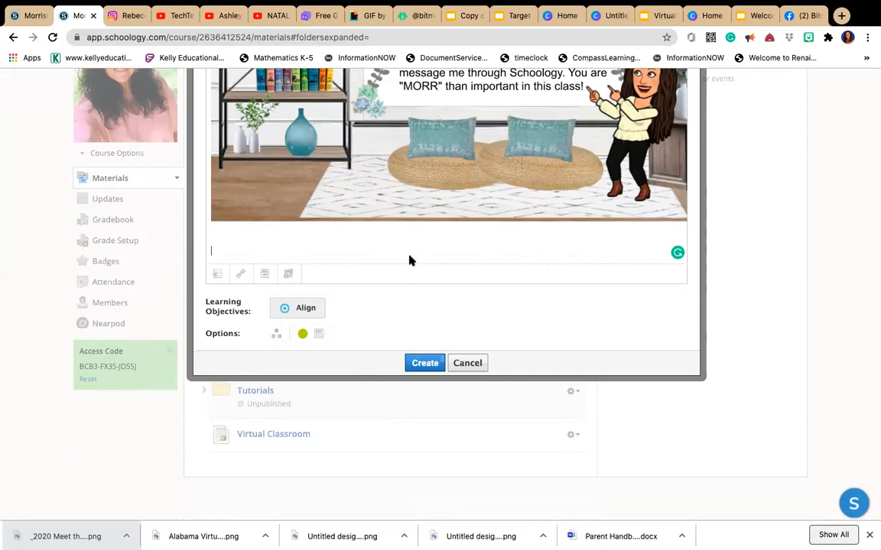
Step: Set the banner image's dimensions to 825 x 625 and apply the change
scroll(407, 252, right, 1)
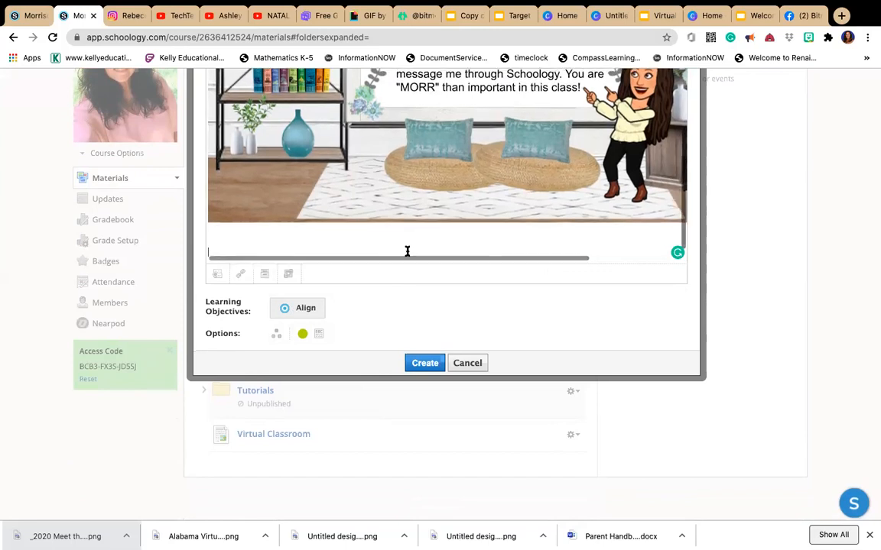
scroll(406, 252, up, 3)
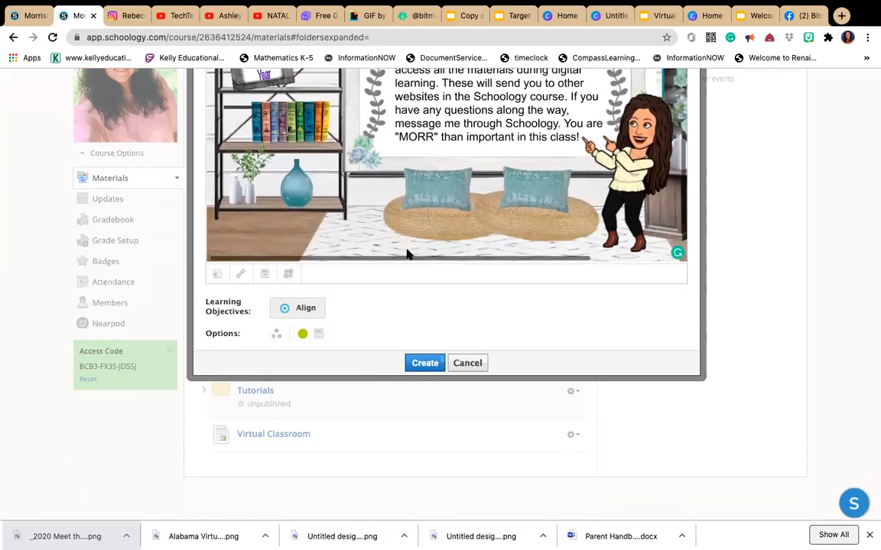
scroll(393, 226, up, 3)
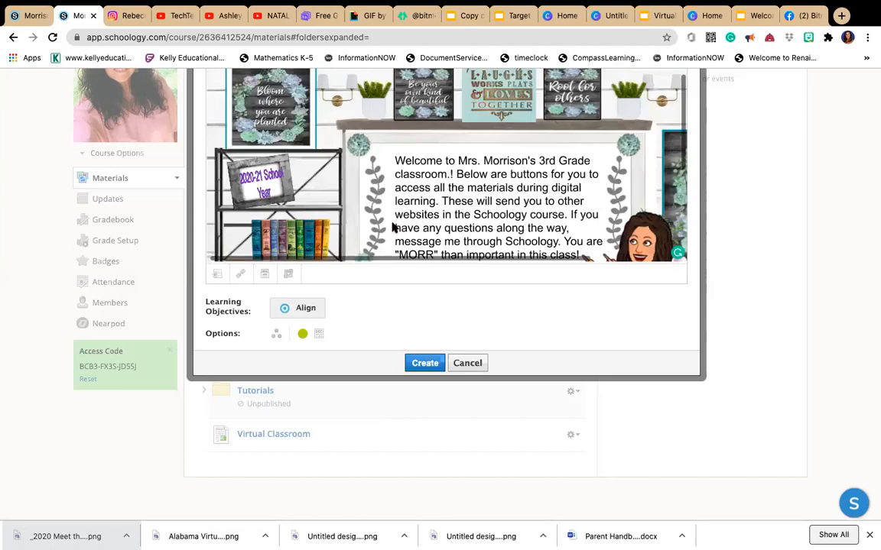
scroll(392, 226, up, 1)
click(221, 101)
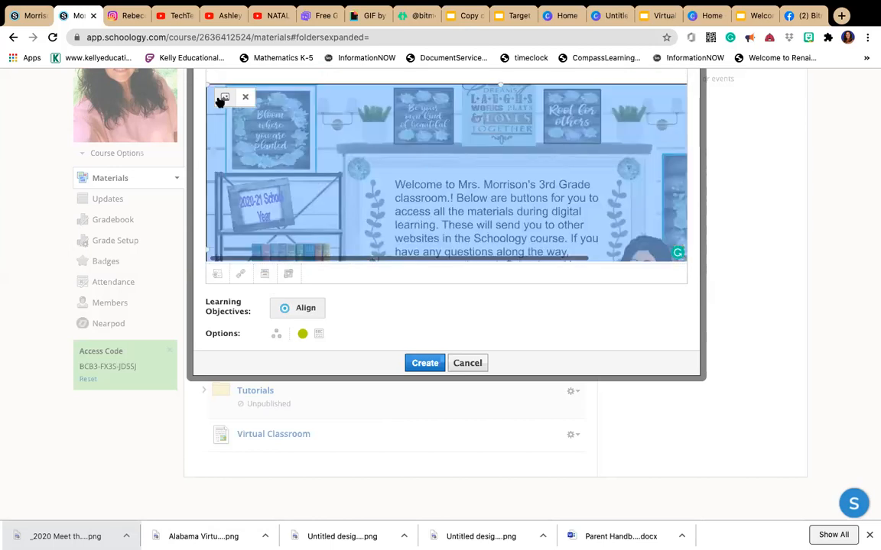
scroll(221, 101, up, 1)
click(215, 126)
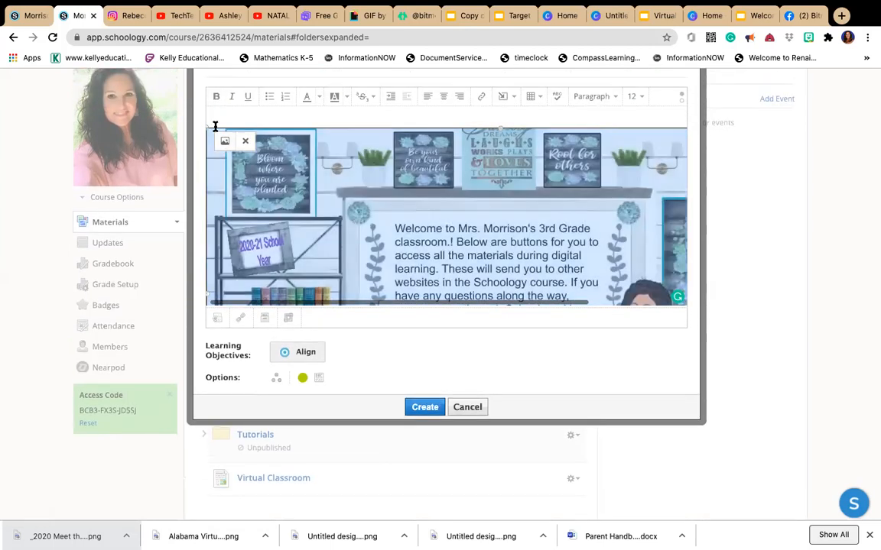
click(224, 143)
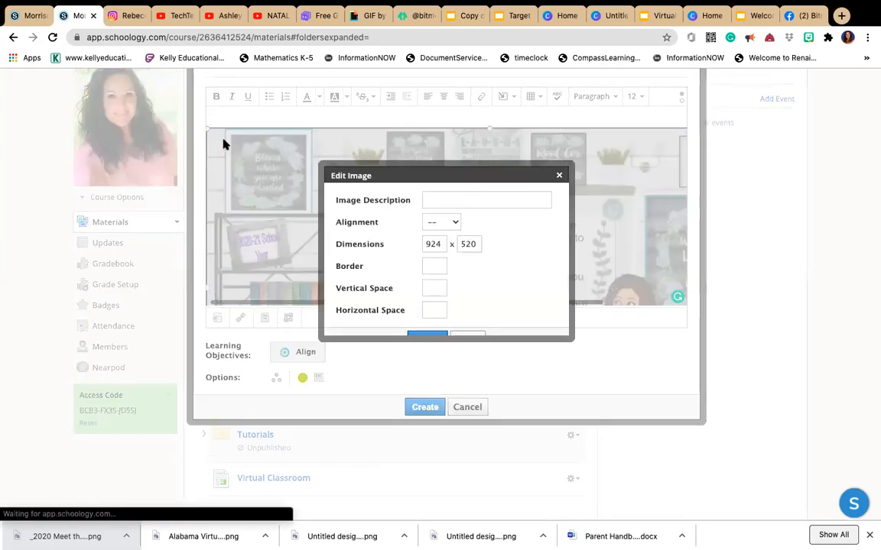
drag(444, 243, 403, 241)
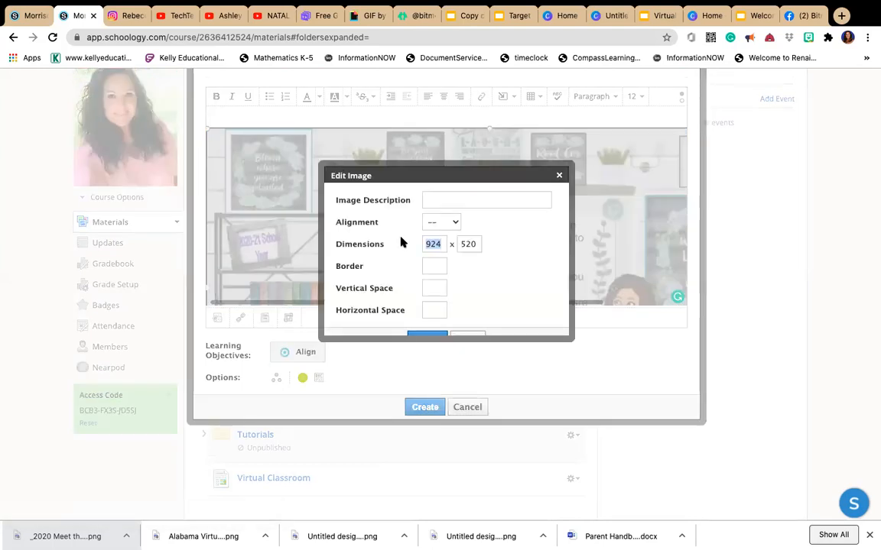
text(825)
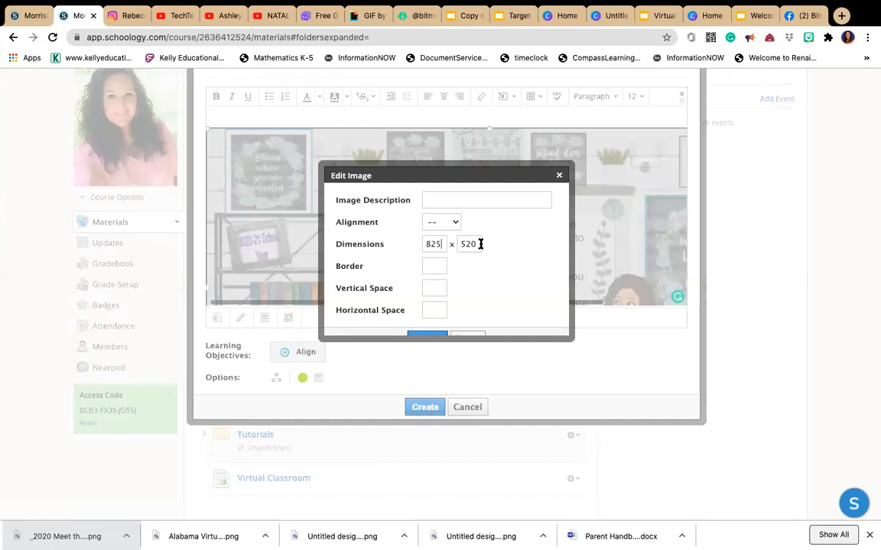
drag(479, 244, 444, 241)
text(62)
scroll(526, 267, down, 1)
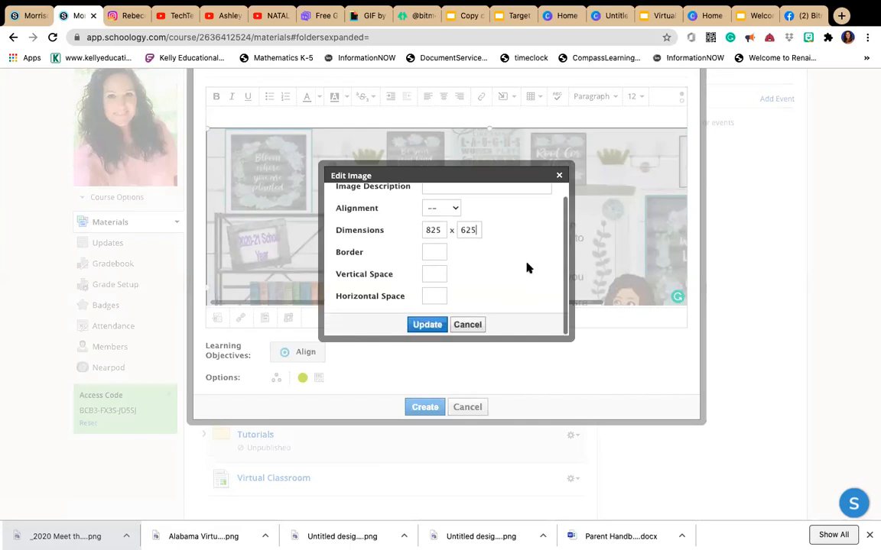
click(428, 325)
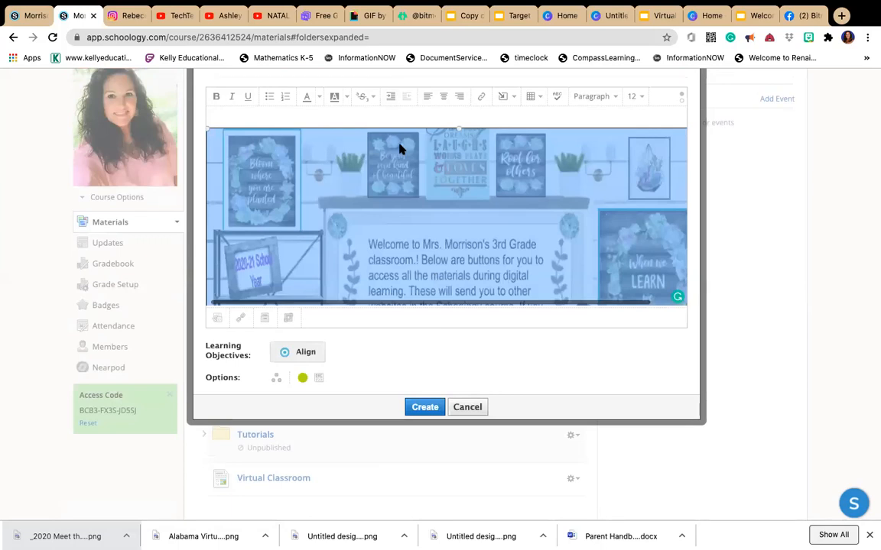
Step: Indent the banner image by two levels and place the cursor on the line beneath it
click(389, 99)
click(389, 99)
click(389, 99)
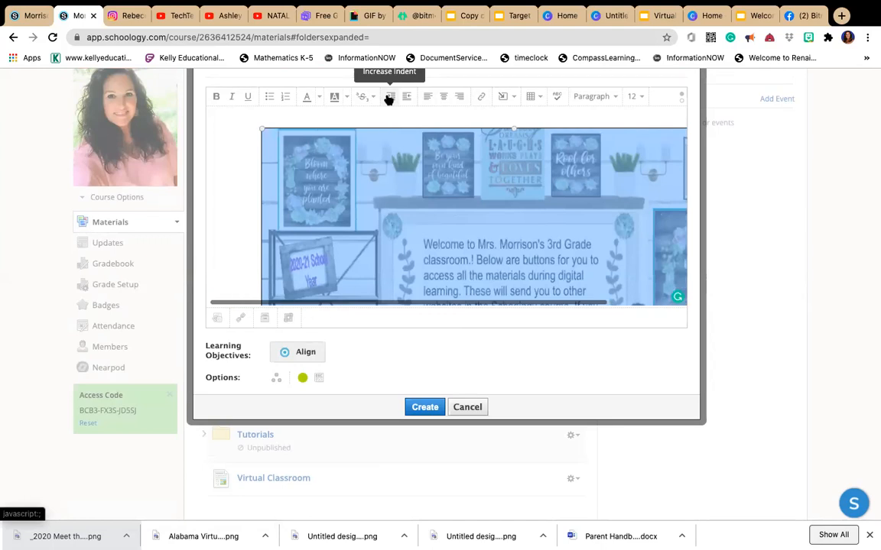
click(403, 99)
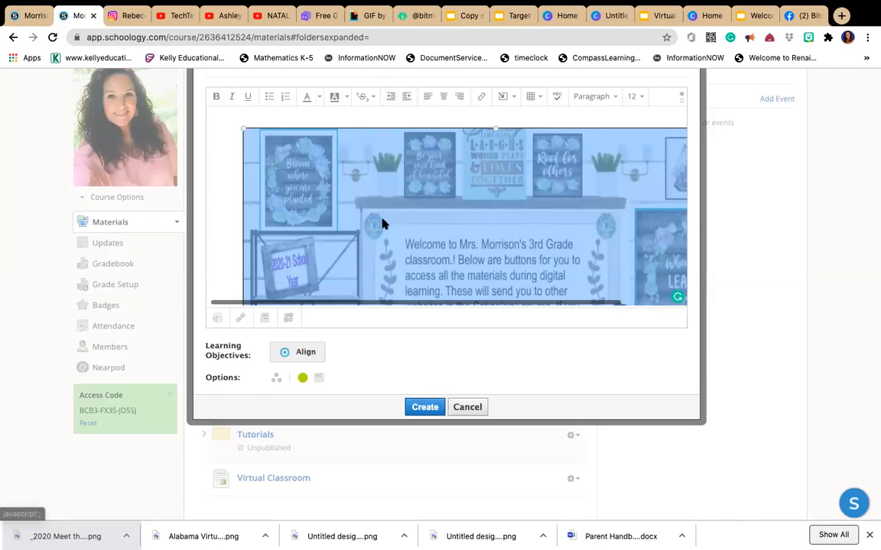
scroll(383, 223, down, 5)
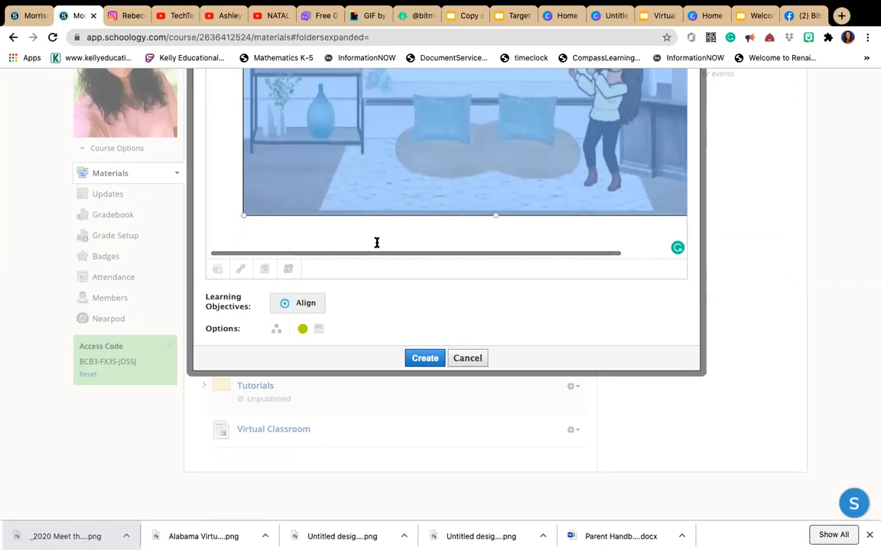
click(376, 241)
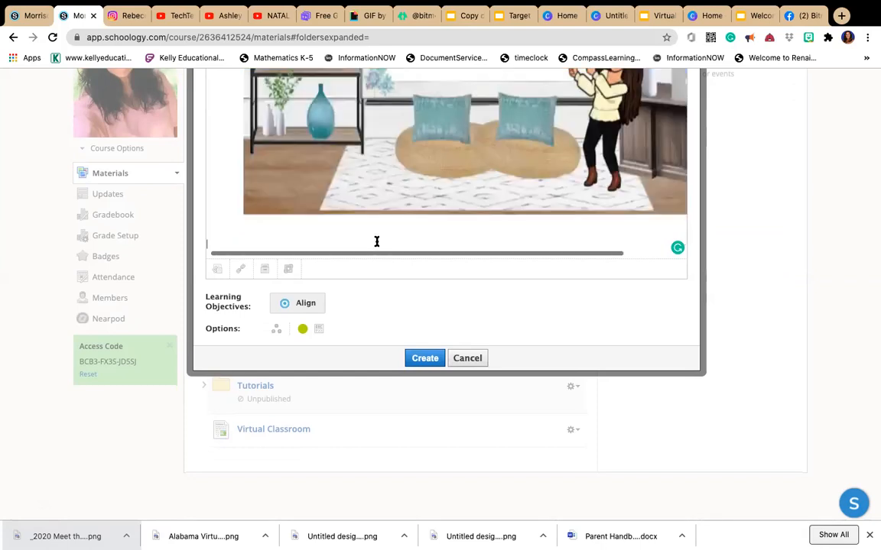
Step: Create the page with the title VIrtual Classroom and open it from the course materials list
click(424, 362)
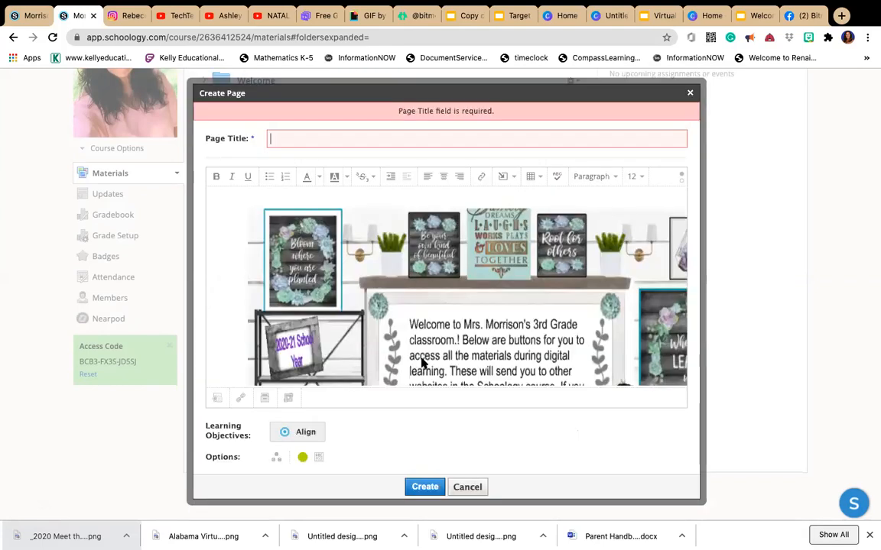
text(Virtual Classroom)
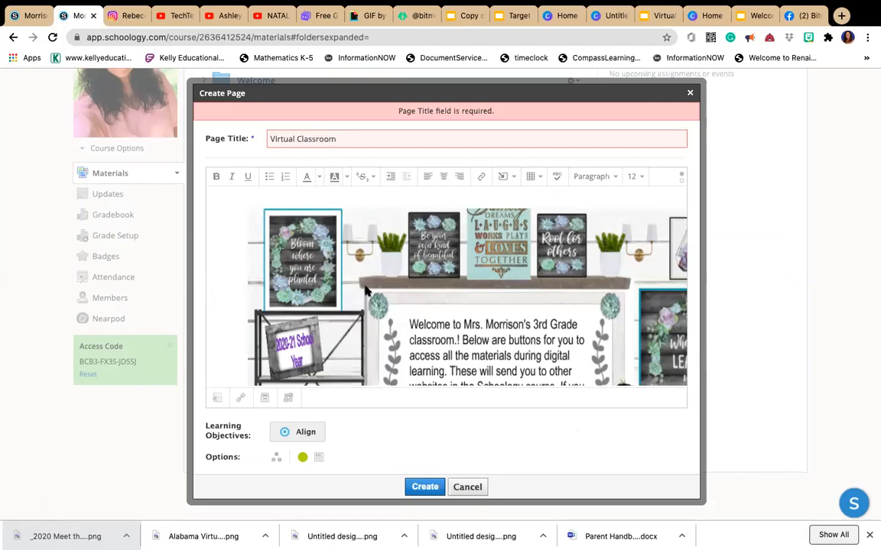
click(420, 490)
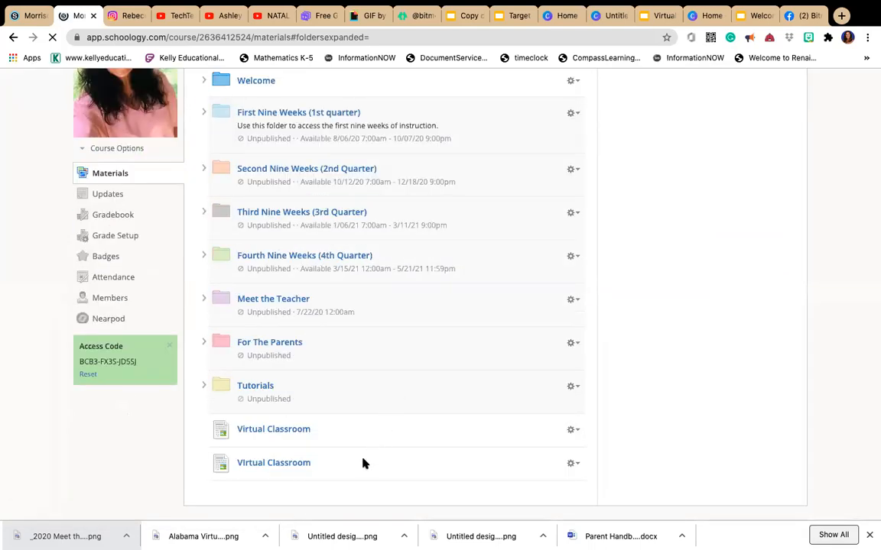
click(286, 464)
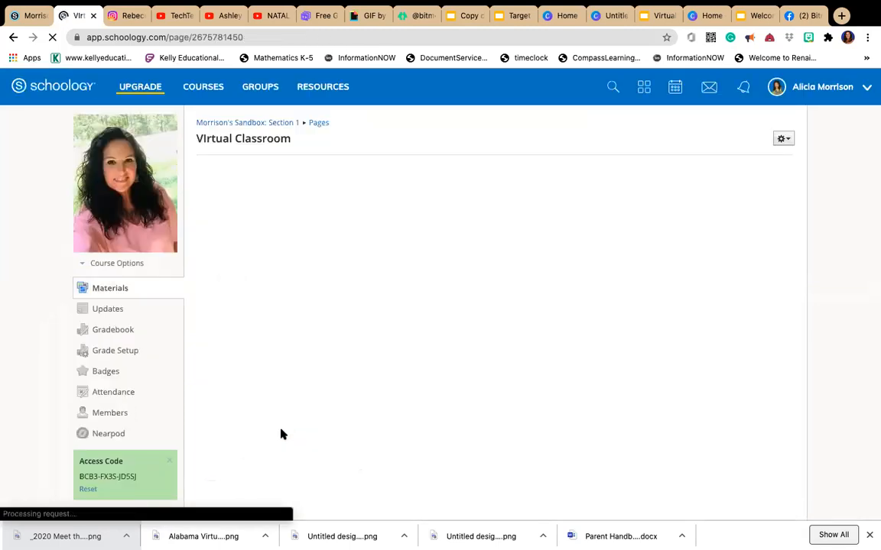
scroll(470, 475, down, 1)
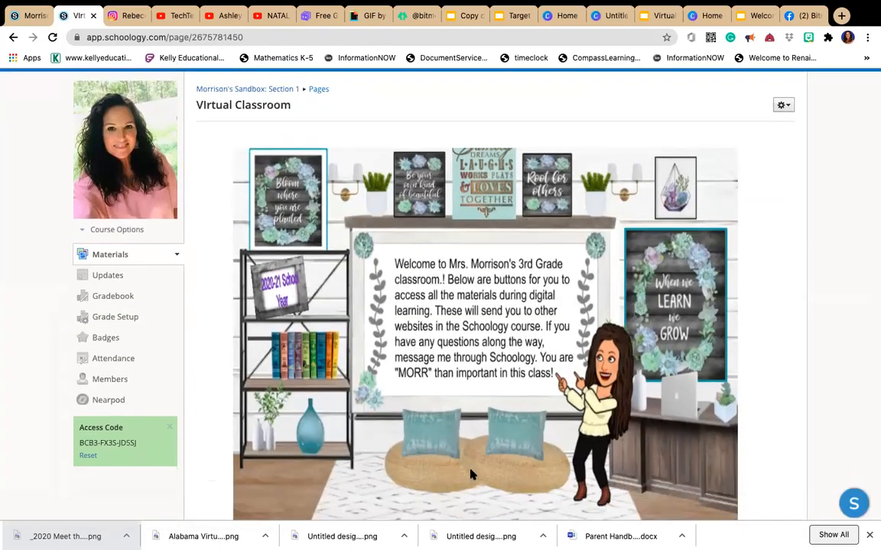
Step: Reopen the VIrtual Classroom page for editing and reduce the banner image's indent by one level
scroll(470, 475, down, 2)
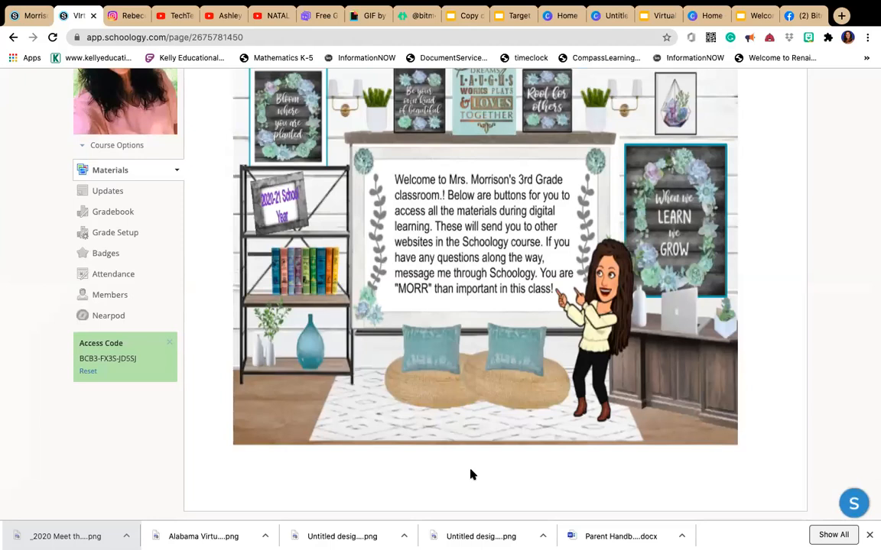
scroll(464, 457, down, 1)
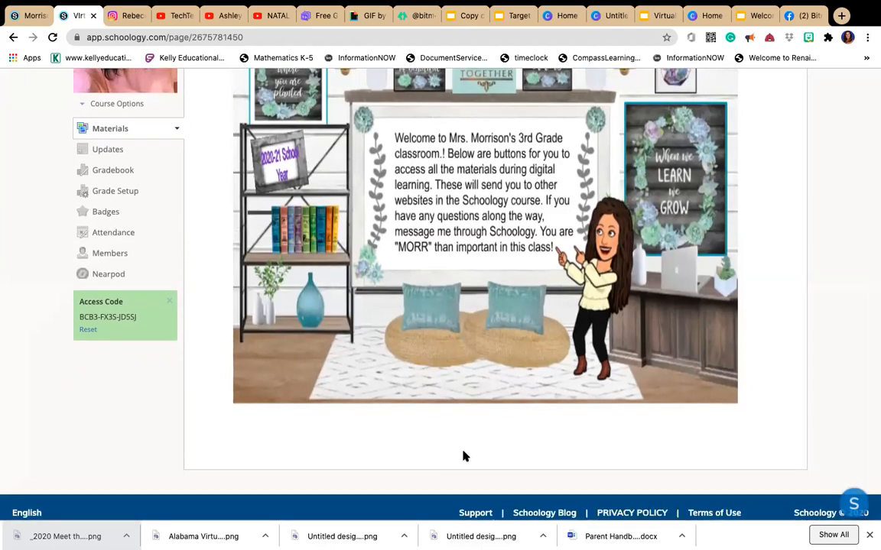
scroll(464, 456, up, 4)
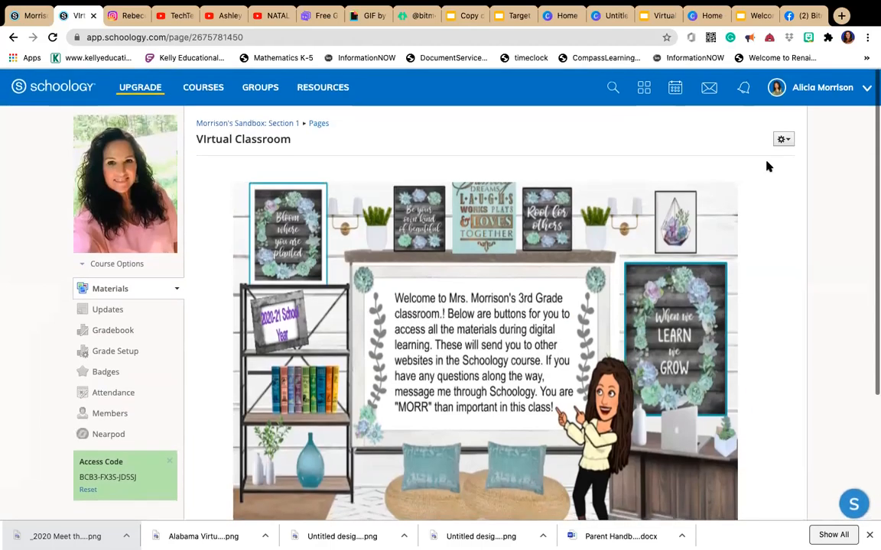
click(782, 140)
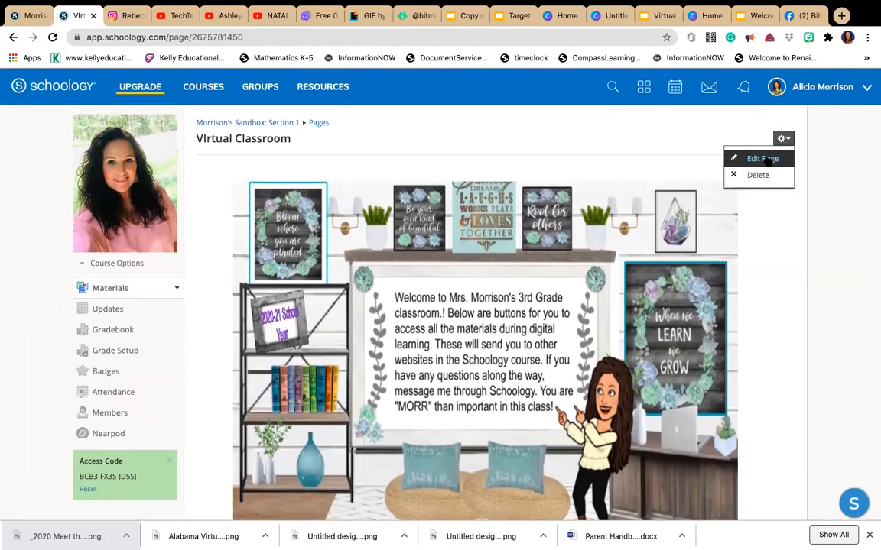
click(766, 158)
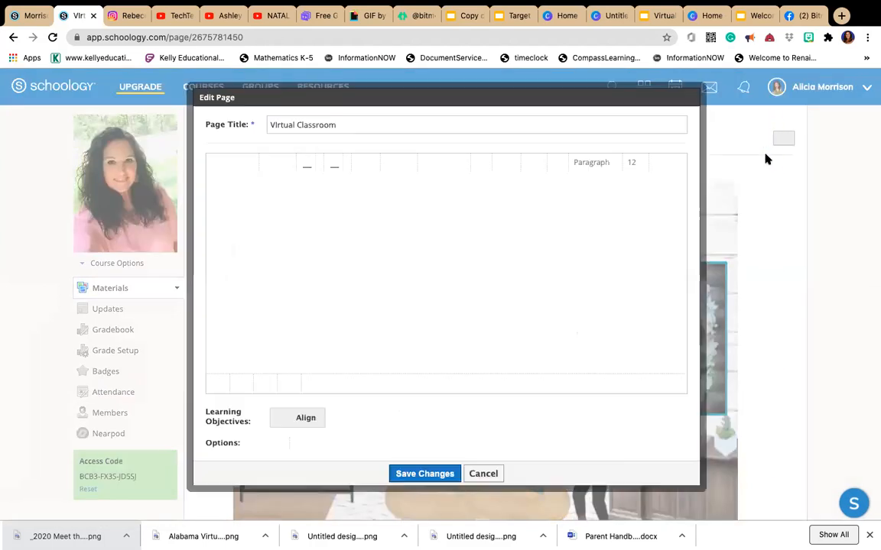
click(290, 290)
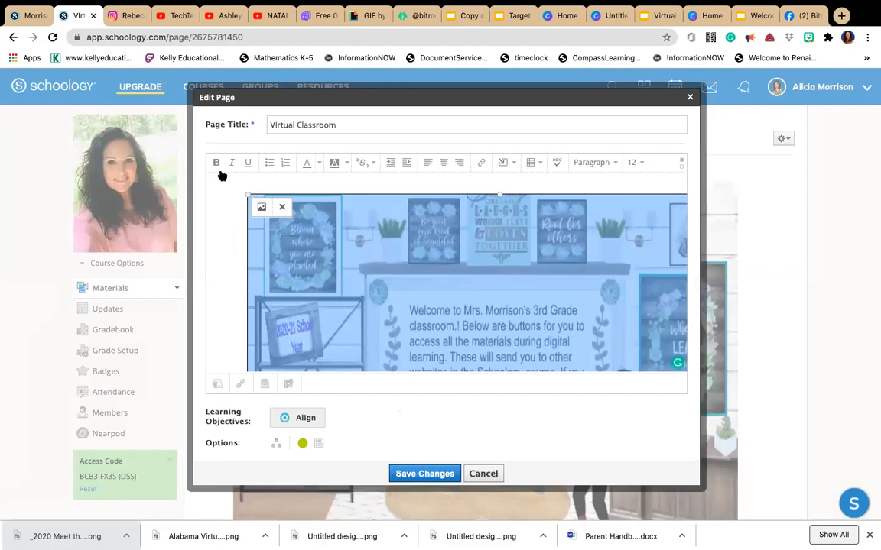
click(411, 162)
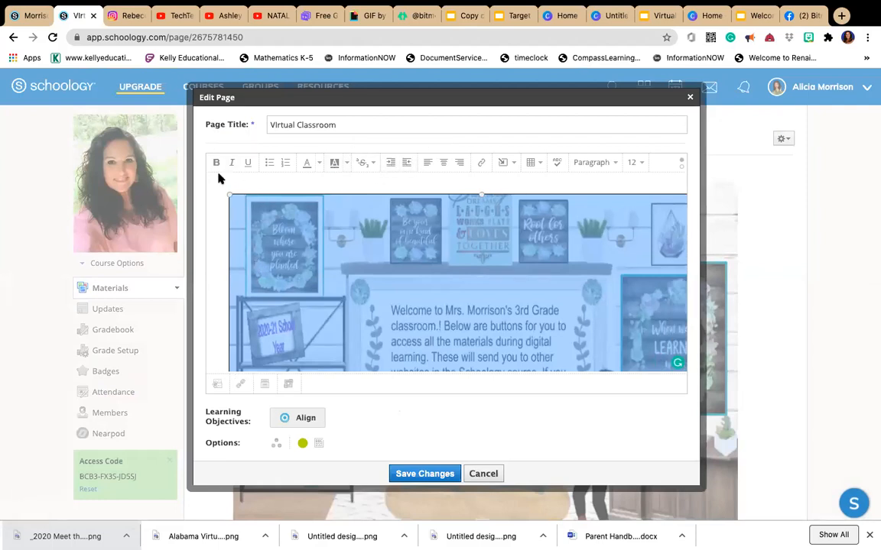
Step: Shrink the banner image from its corner to fit within the editor's width and save the page changes
drag(229, 196, 263, 225)
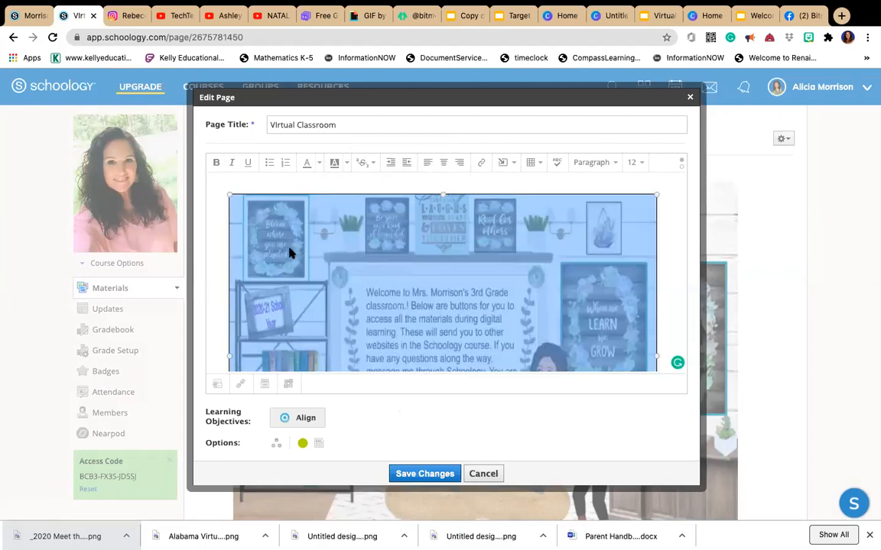
scroll(289, 250, down, 1)
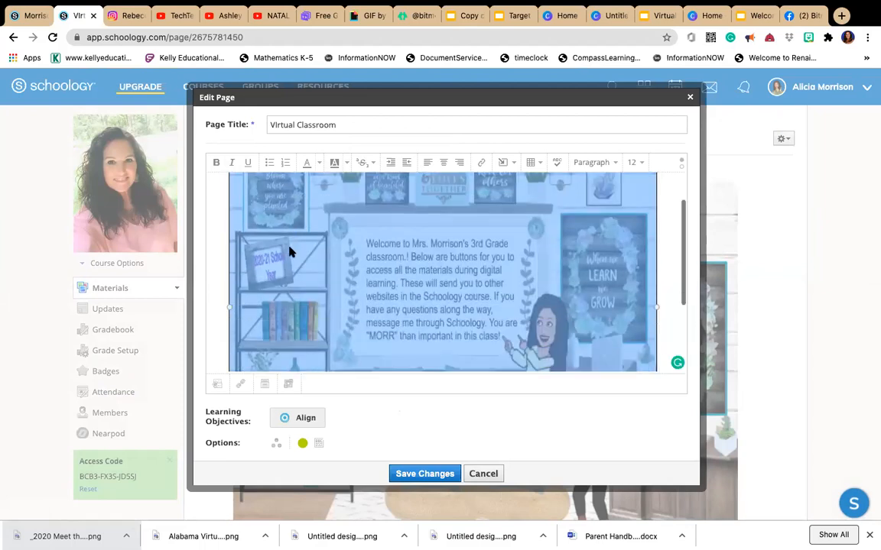
click(415, 472)
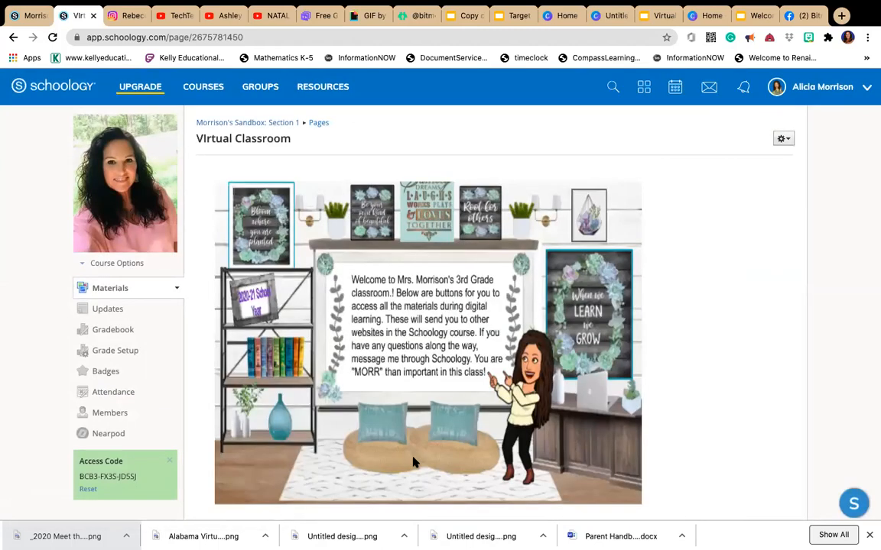
scroll(414, 465, down, 3)
scroll(413, 459, up, 4)
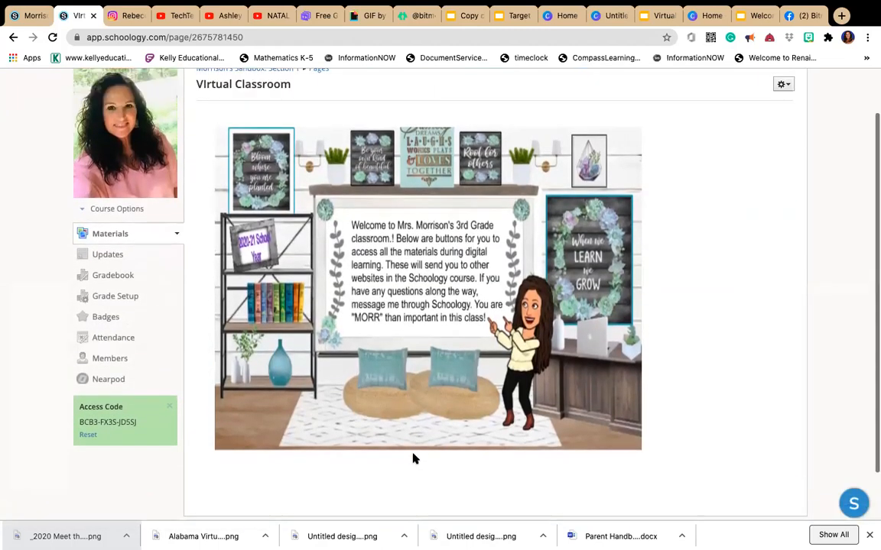
mouse_move(470, 6)
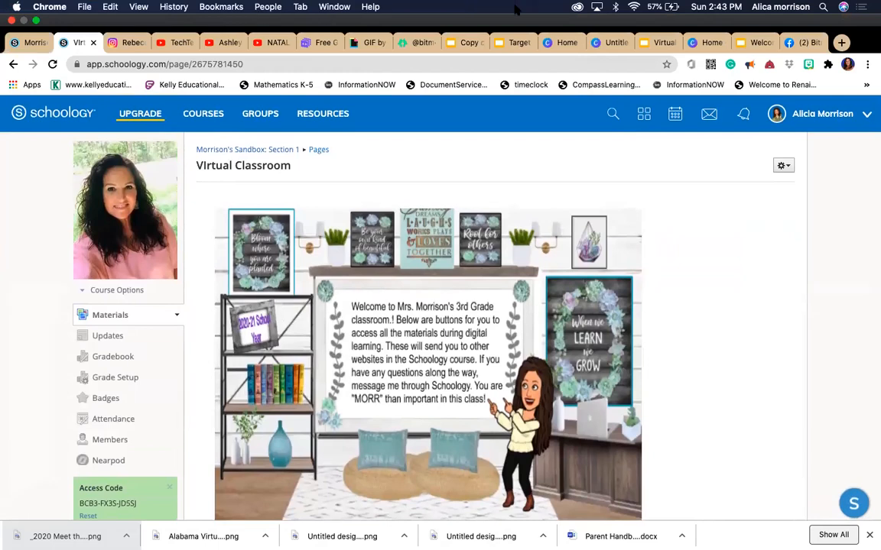
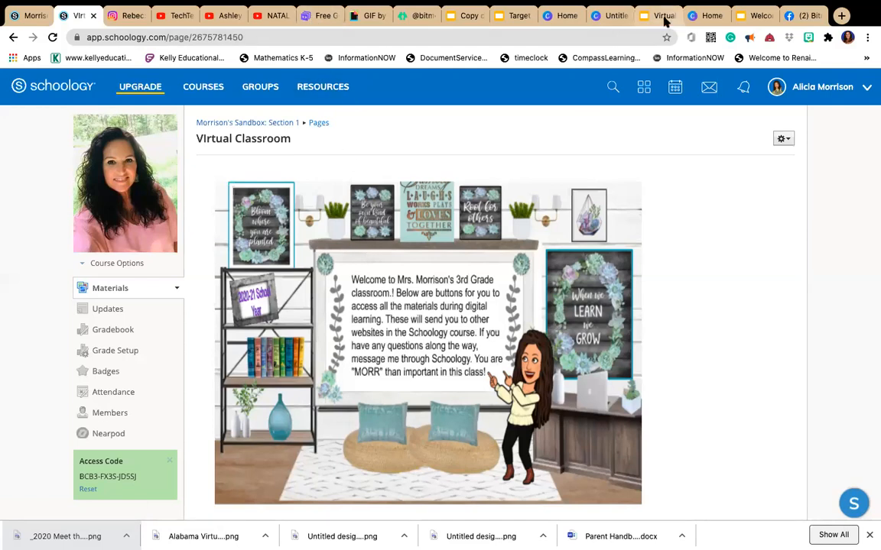
Step: Switch to the Virtual Classrooms in Schoology presentation in Google Slides and select the globe GIF on slide 2
click(655, 16)
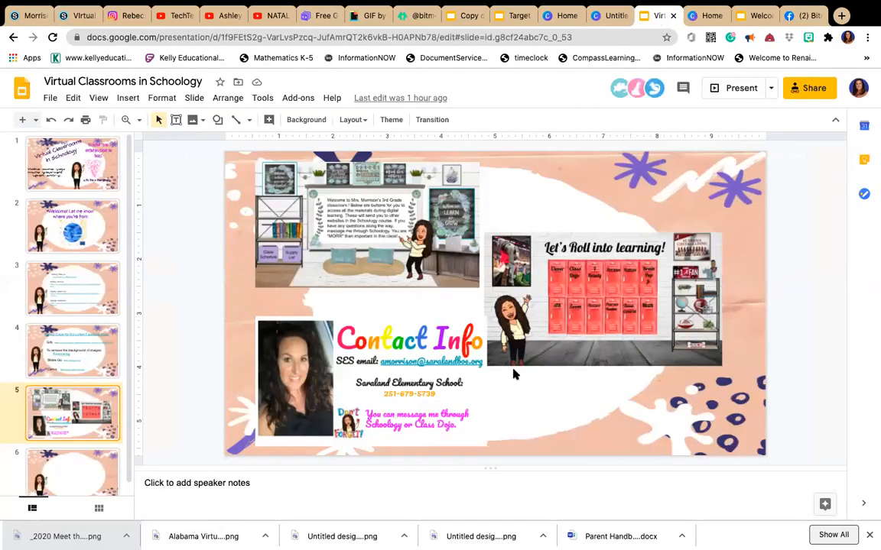
click(70, 221)
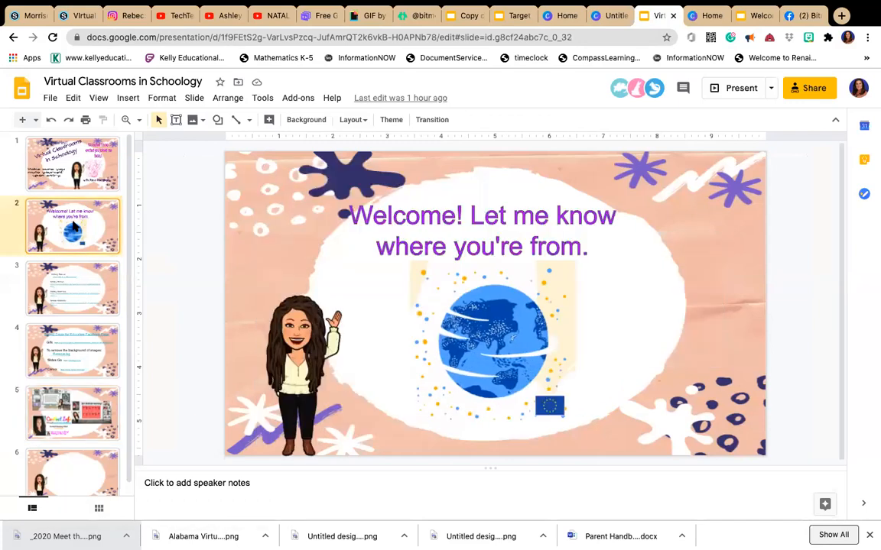
click(478, 334)
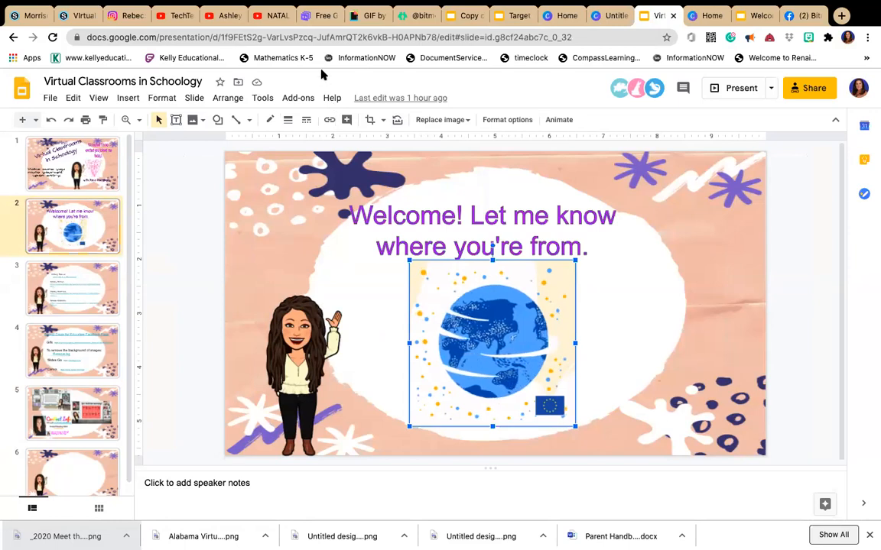
Step: Switch to GIPHY and close the Links box to view the globe GIF's page
click(311, 18)
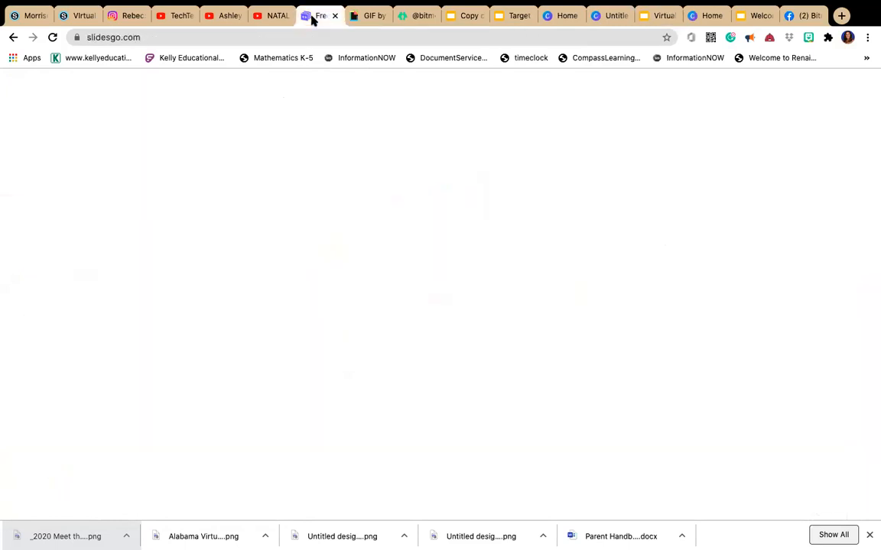
click(356, 21)
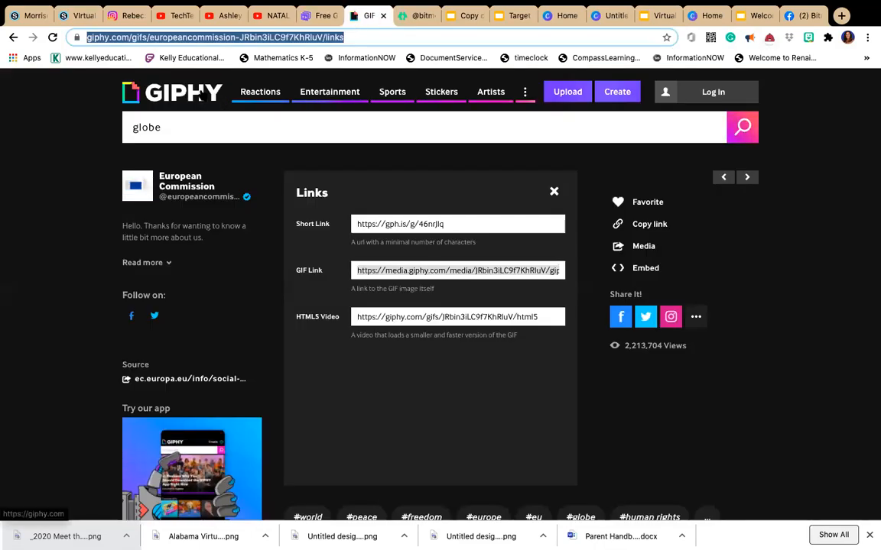
mouse_move(525, 91)
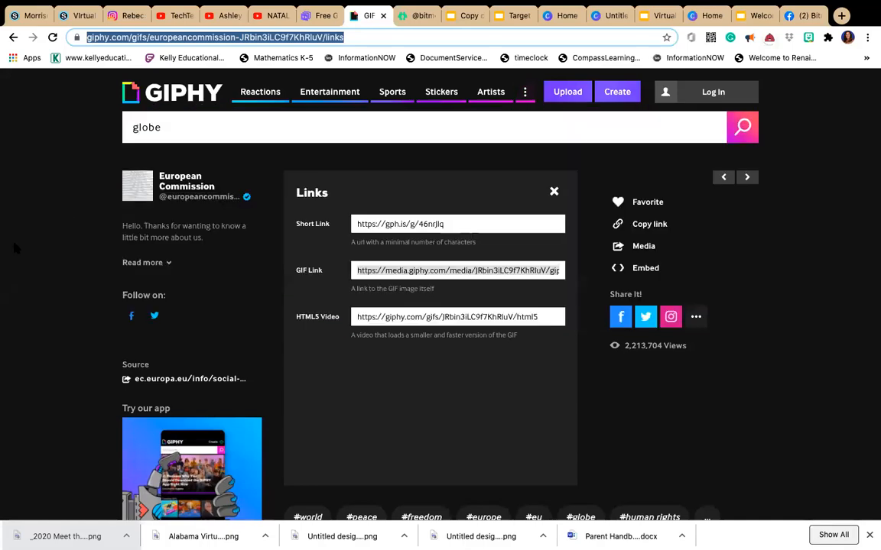
click(14, 243)
click(554, 193)
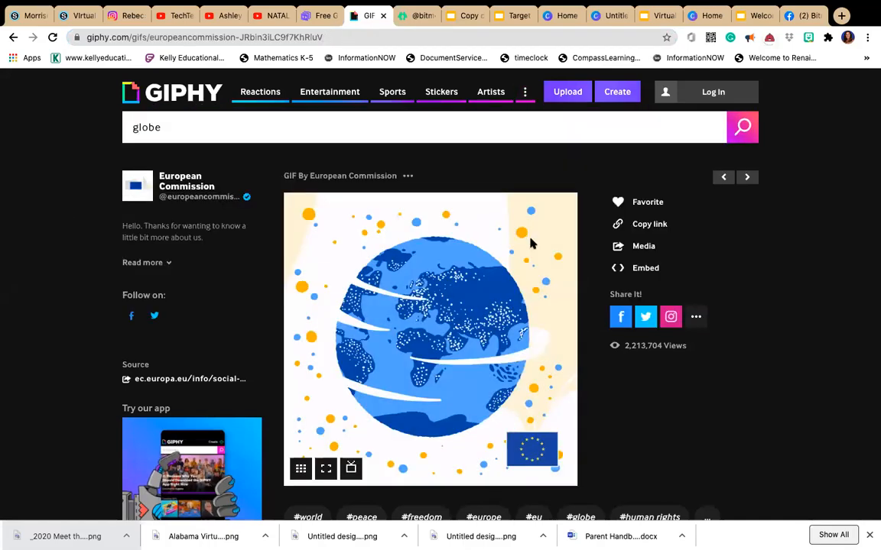
scroll(529, 241, down, 4)
scroll(529, 242, up, 4)
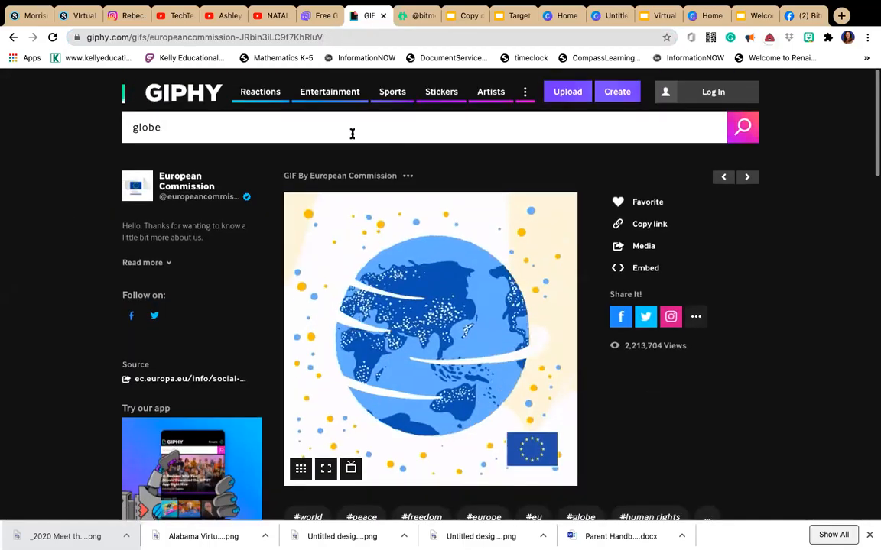
Step: Replace the GIPHY search term with "fun" and run the search
click(342, 124)
key(BackSpace)
key(BackSpace)
key(BackSpace)
key(BackSpace)
key(BackSpace)
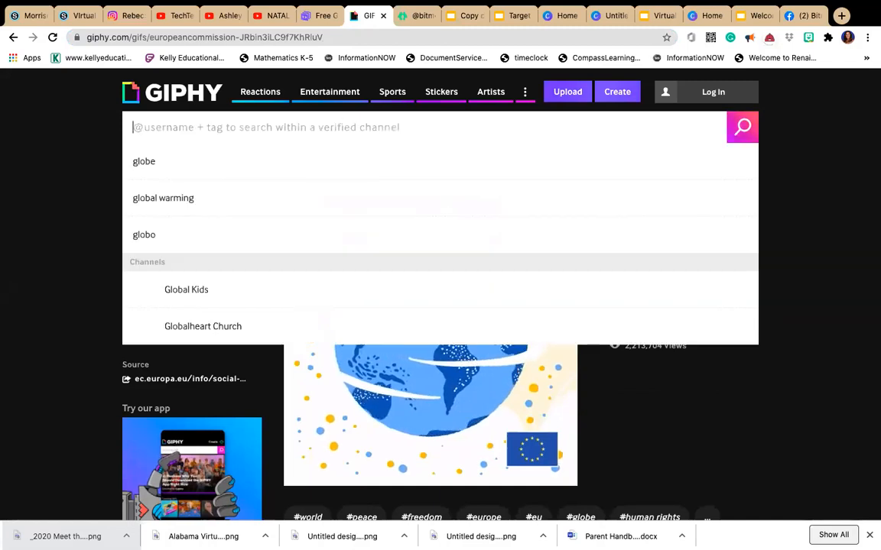
text(fun)
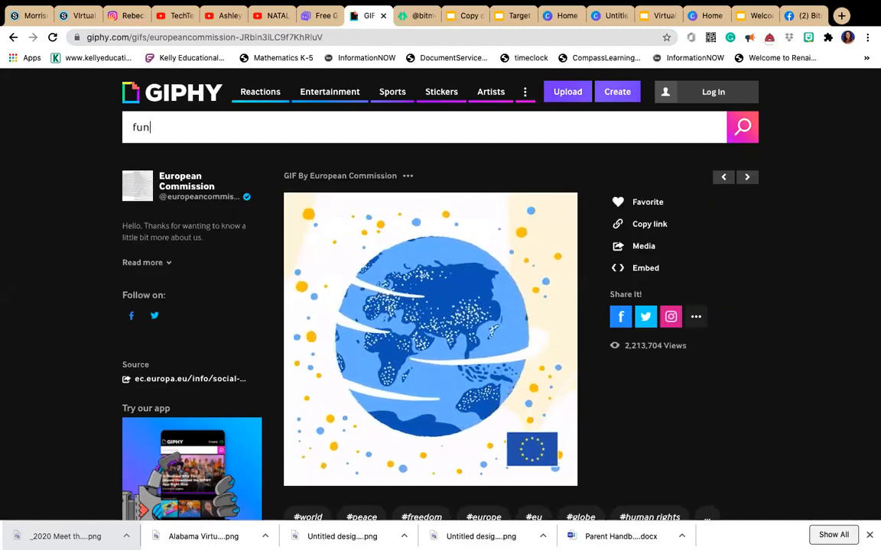
key(Return)
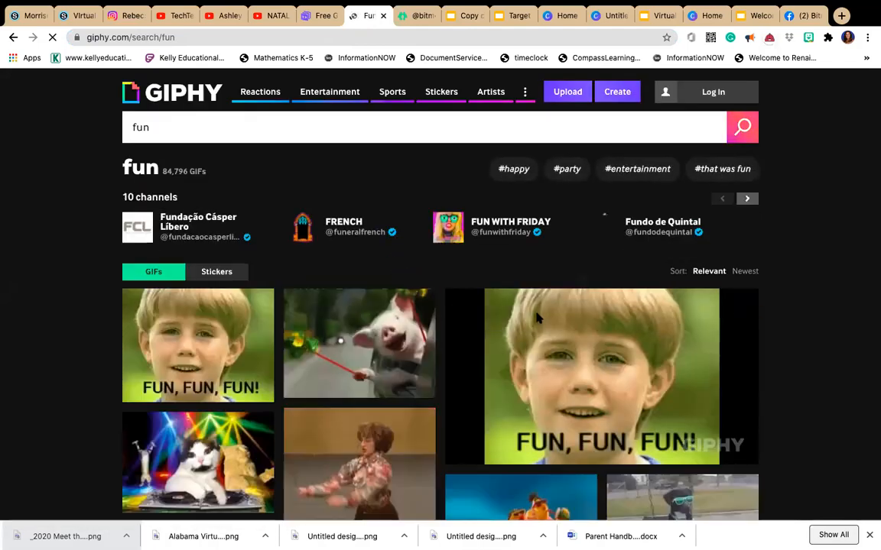
scroll(537, 318, down, 1)
scroll(536, 318, down, 4)
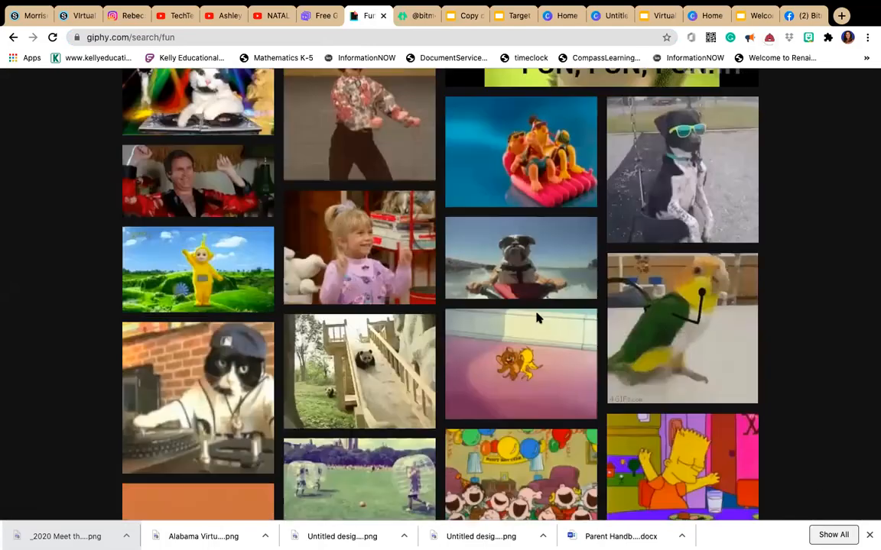
scroll(536, 318, down, 3)
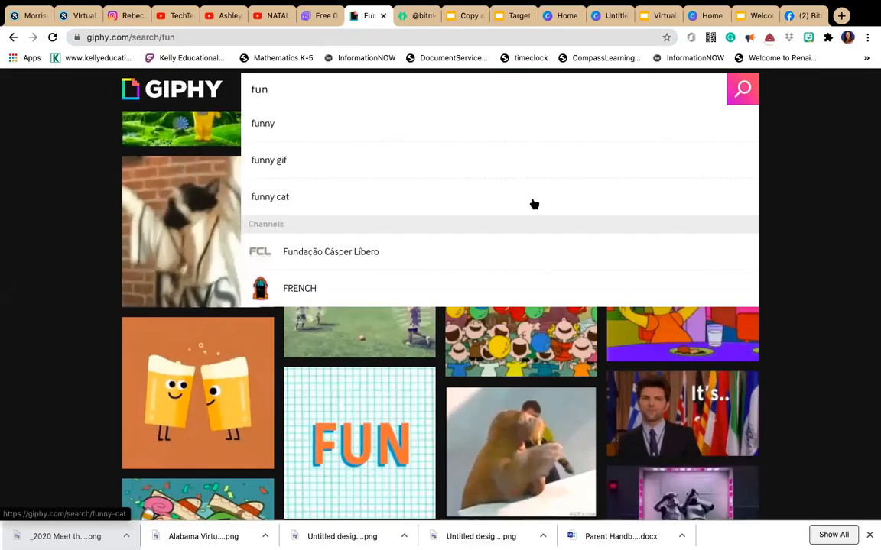
click(531, 202)
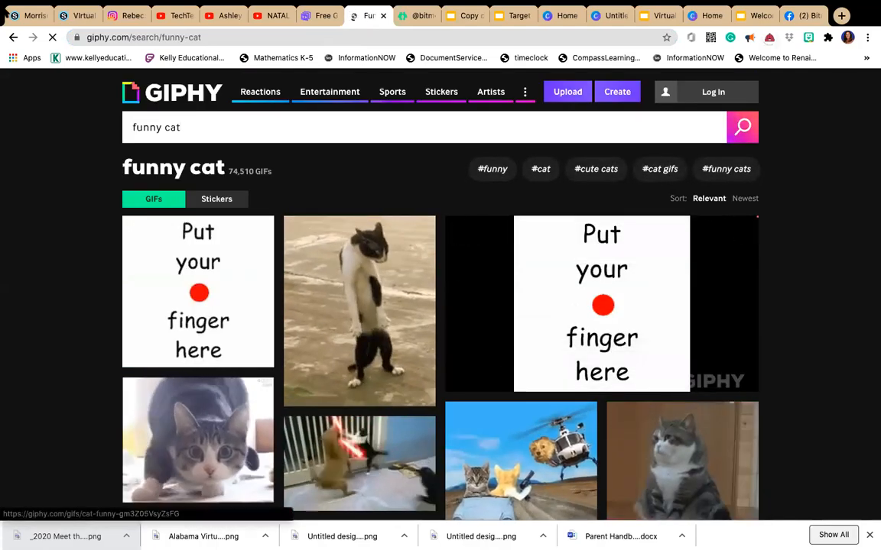
key(BackSpace)
key(BackSpace)
key(BackSpace)
key(BackSpace)
key(BackSpace)
key(BackSpace)
key(Return)
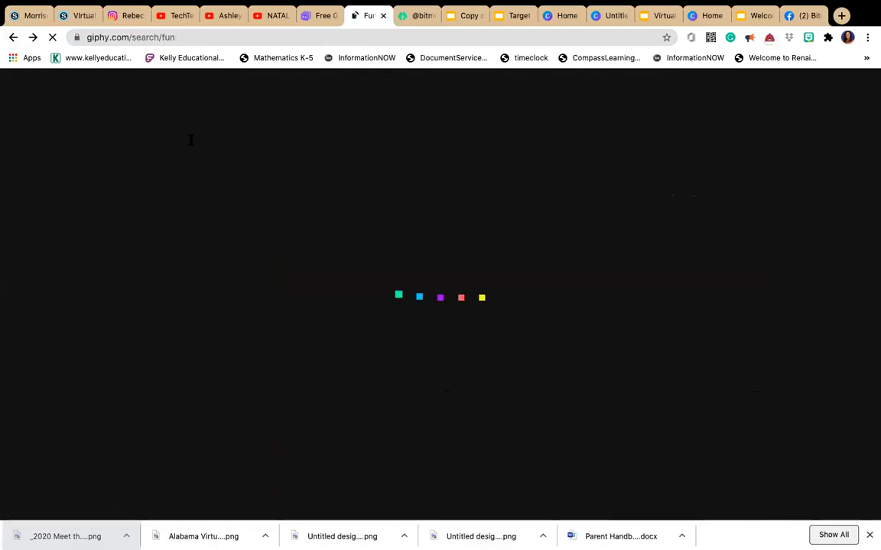
Step: Open the Happy Tom And Jerry GIF from the "fun" results and display its shareable links
scroll(399, 277, down, 3)
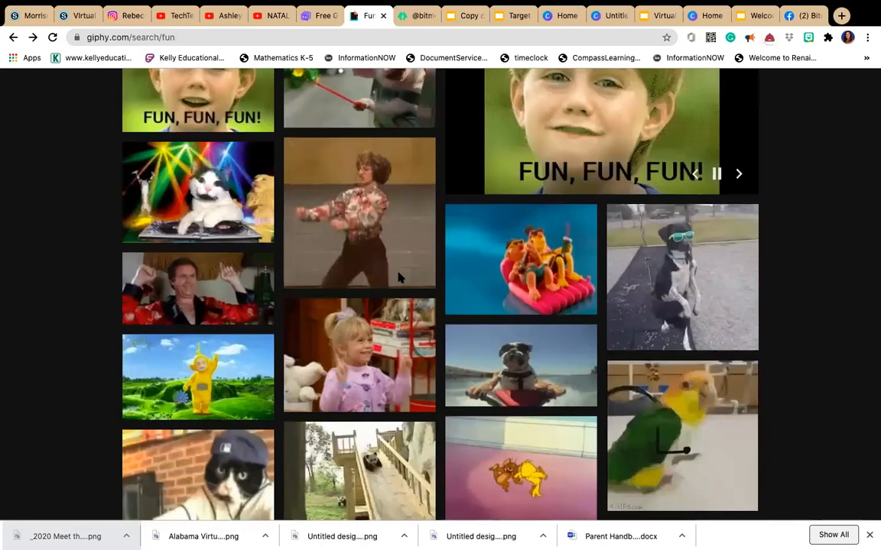
scroll(399, 277, down, 5)
click(542, 166)
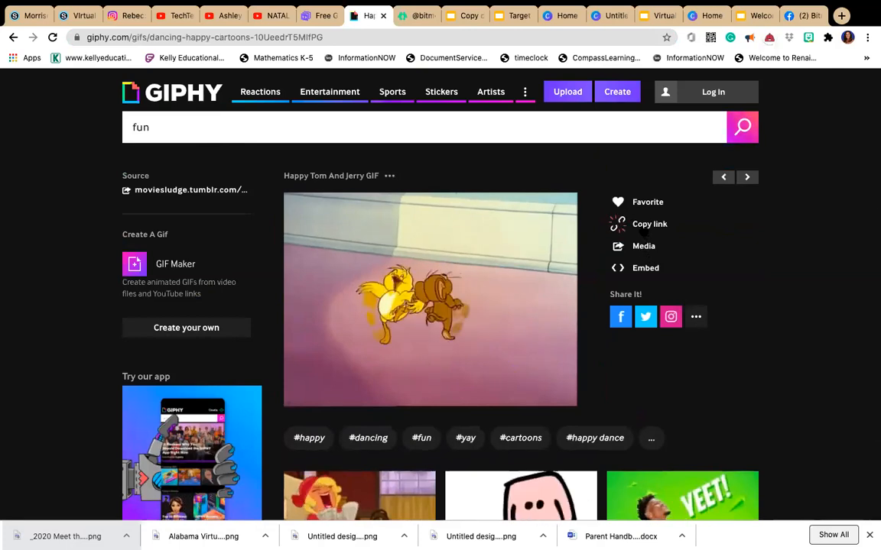
click(621, 224)
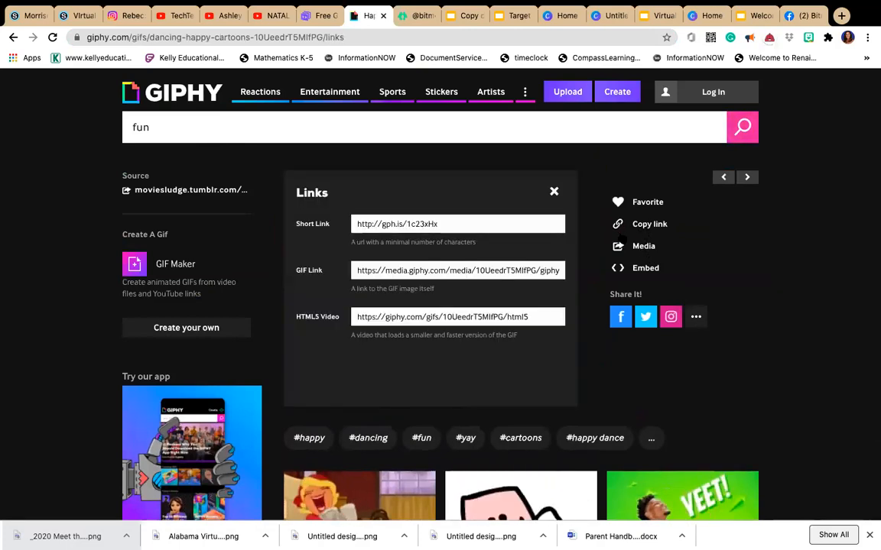
Step: Copy the full GIF Link address of the Tom and Jerry GIF and return to the Virtual Classrooms in Schoology presentation
click(421, 270)
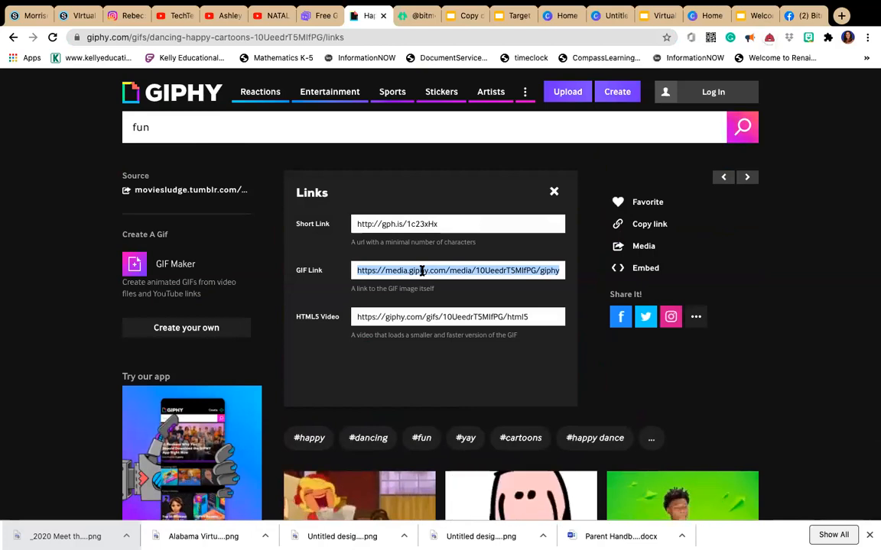
click(421, 271)
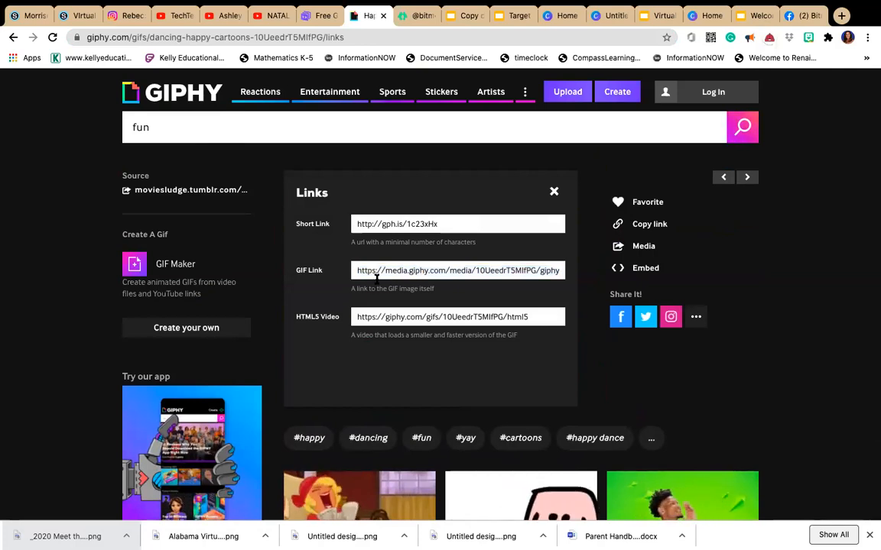
drag(355, 270, 596, 258)
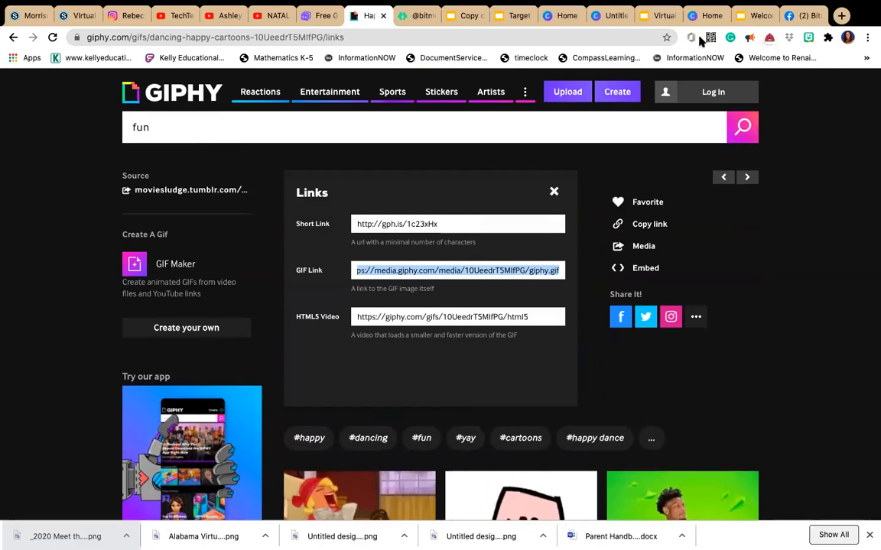
click(663, 16)
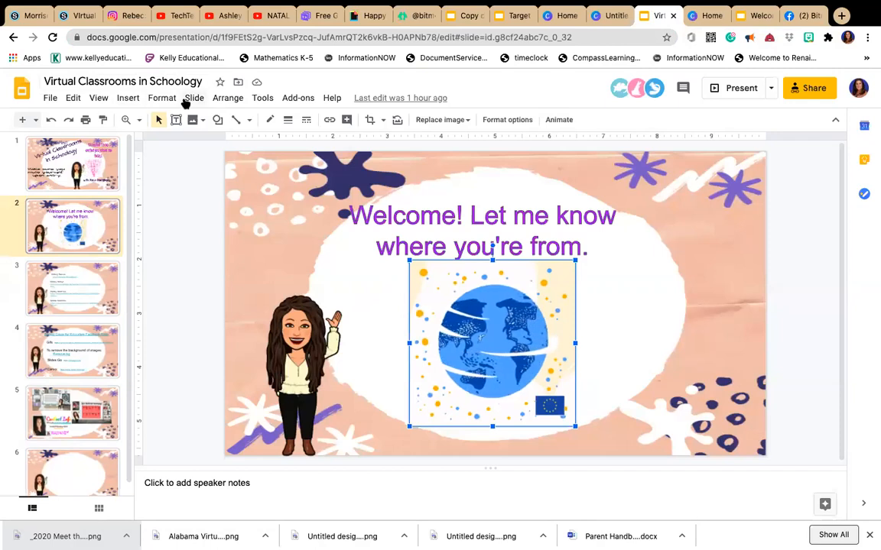
Step: Try to insert an image by URL on the welcome slide using the web address held in the clipboard
click(129, 98)
mouse_move(153, 124)
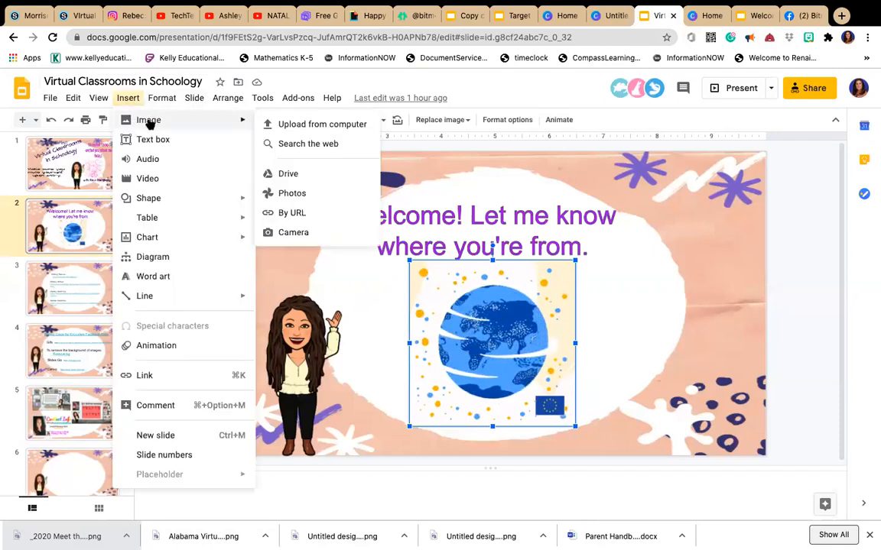
click(290, 214)
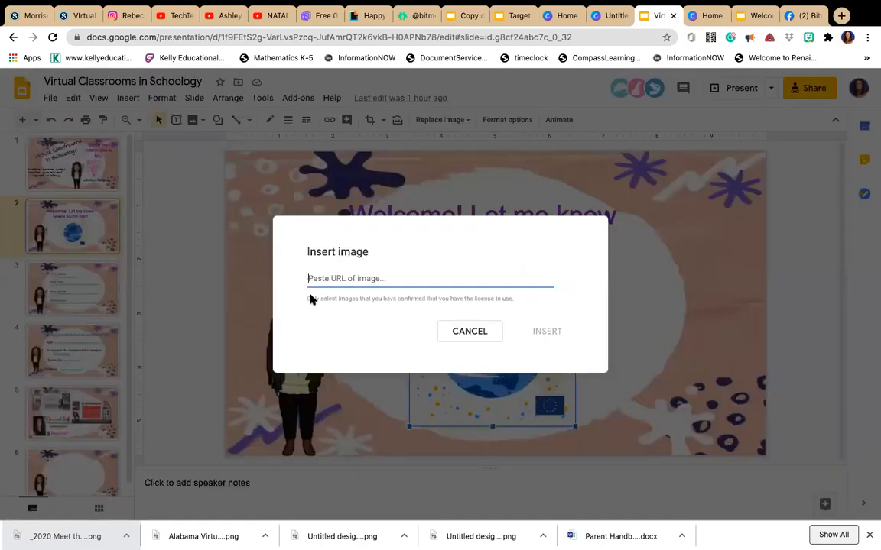
key(ctrl+v)
drag(312, 278, 555, 279)
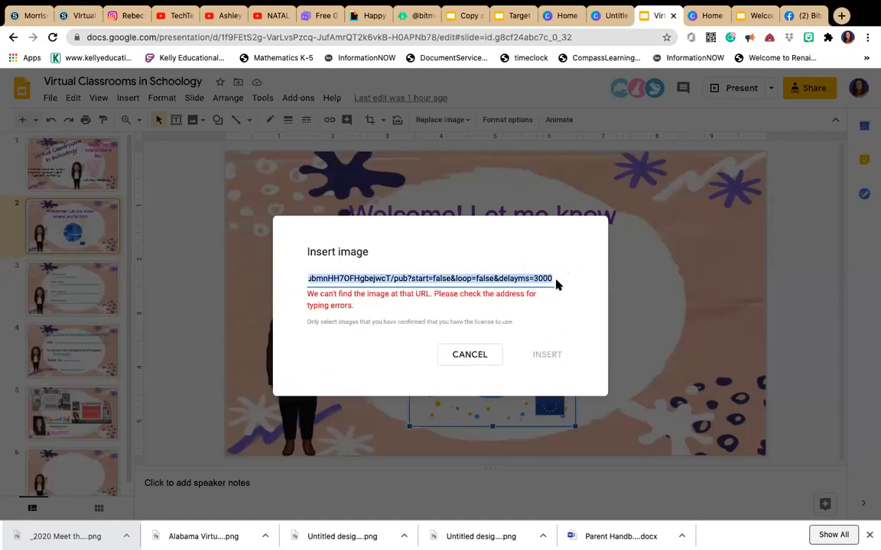
key(ctrl+v)
Step: Clear the whole pasted docs.google.com address from the image URL entry
key(BackSpace)
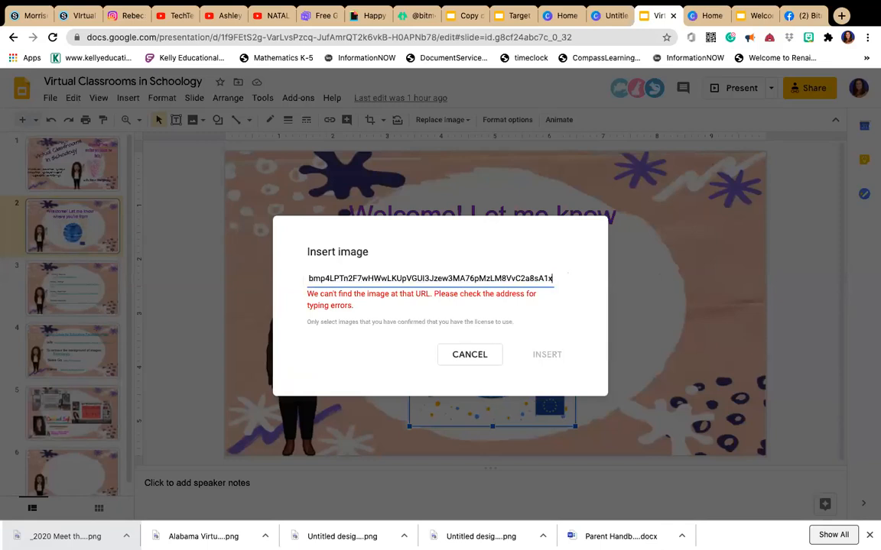
key(BackSpace)
key(BackSpace)
key(BackSpace)
key(BackSpace)
key(BackSpace)
key(BackSpace)
key(BackSpace)
key(BackSpace)
key(BackSpace)
key(BackSpace)
key(BackSpace)
key(BackSpace)
key(BackSpace)
key(BackSpace)
key(BackSpace)
key(BackSpace)
key(BackSpace)
key(BackSpace)
key(BackSpace)
key(BackSpace)
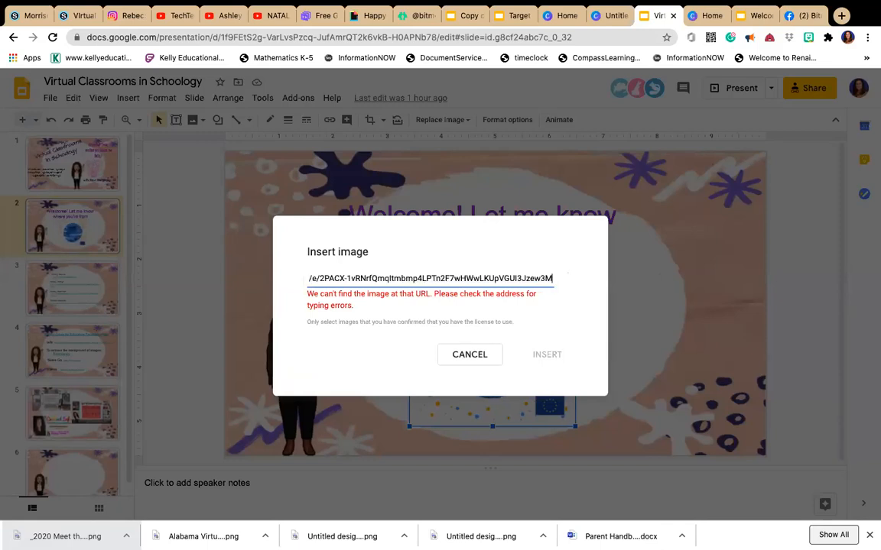
key(BackSpace)
key(BackSpace)
key(BackSpace)
key(BackSpace)
key(BackSpace)
key(BackSpace)
key(BackSpace)
key(BackSpace)
key(BackSpace)
key(BackSpace)
key(BackSpace)
key(BackSpace)
key(BackSpace)
key(BackSpace)
key(BackSpace)
key(BackSpace)
key(BackSpace)
key(BackSpace)
key(BackSpace)
key(BackSpace)
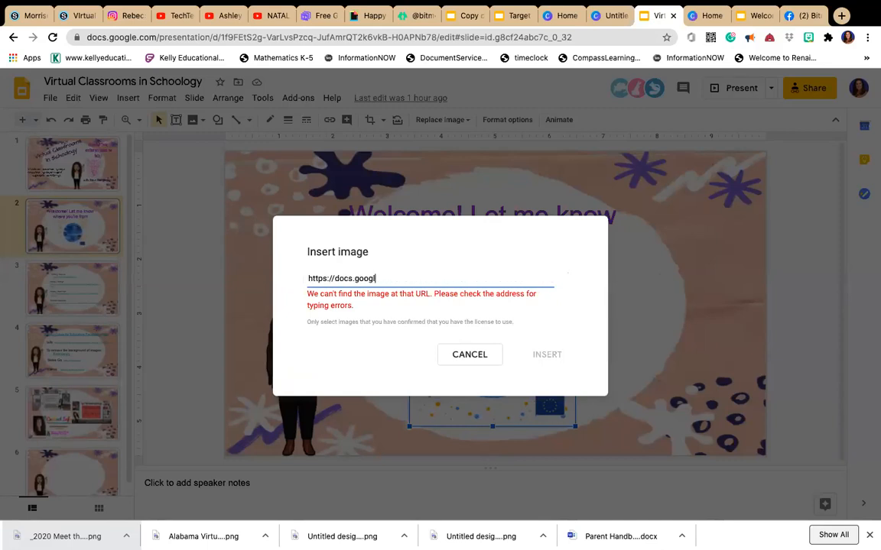
key(BackSpace)
key(BackSpace)
key(BackSpace)
key(BackSpace)
key(BackSpace)
key(BackSpace)
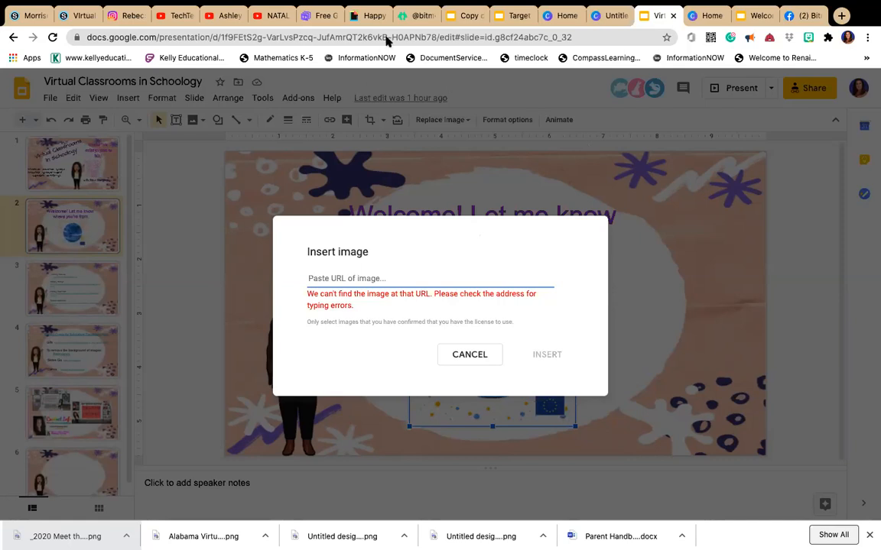
Step: Copy the Tom and Jerry GIF Link from GIPHY again, return to the Virtual Classrooms in Schoology presentation and dismiss the open image dialog
click(368, 21)
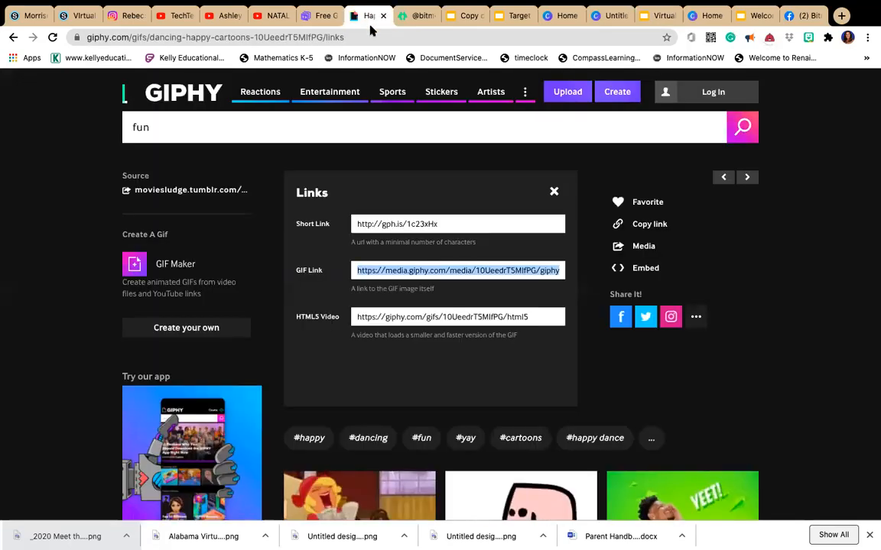
click(357, 272)
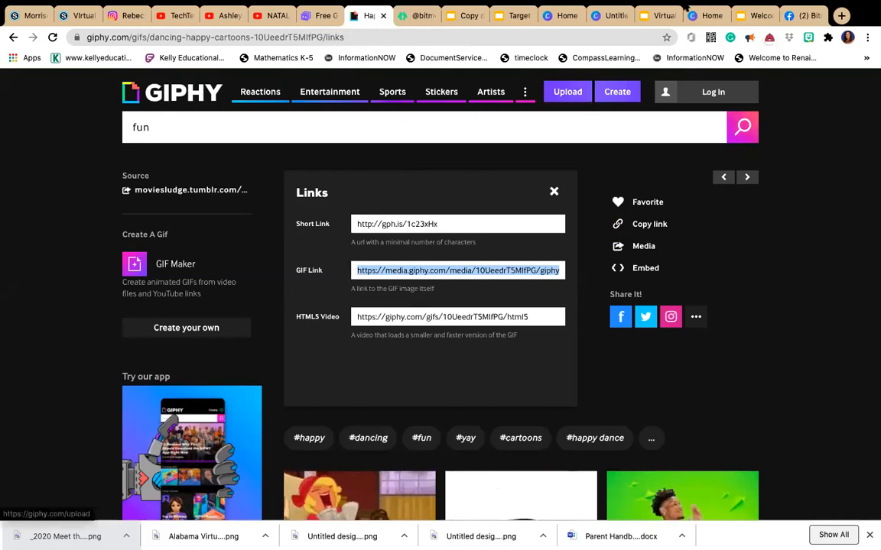
click(759, 14)
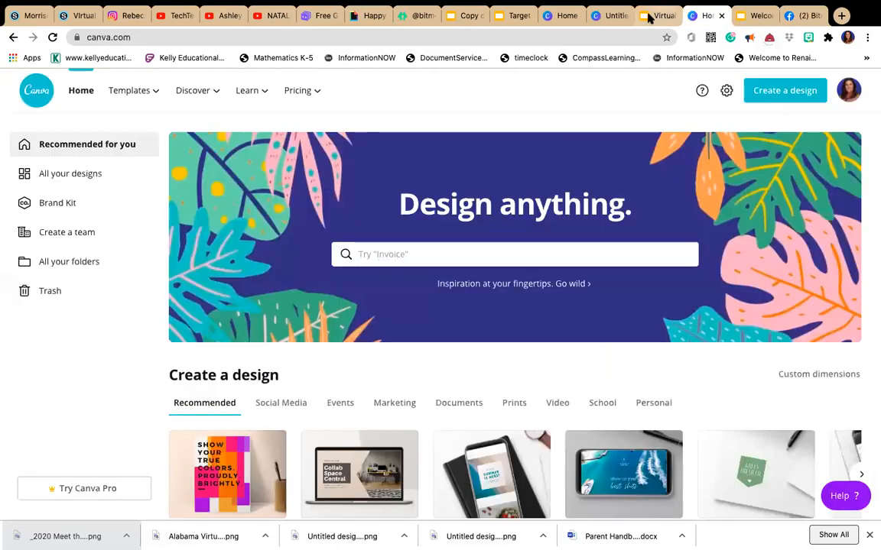
click(649, 17)
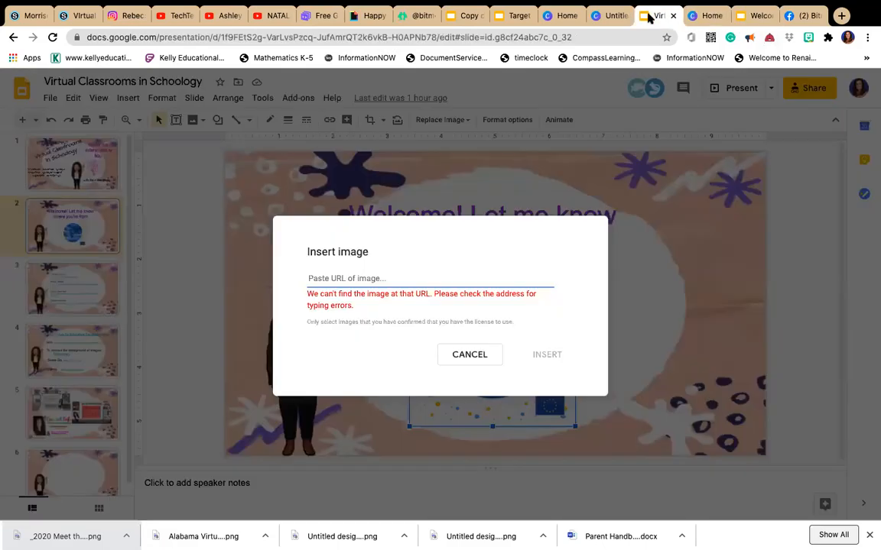
click(451, 351)
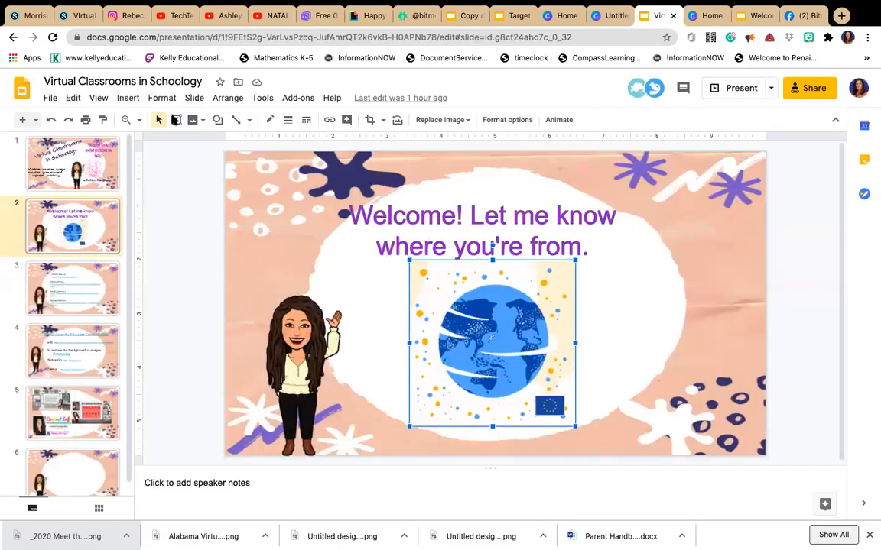
Step: Insert the Tom and Jerry GIF on the welcome slide by URL, using the copied GIF Link
click(129, 98)
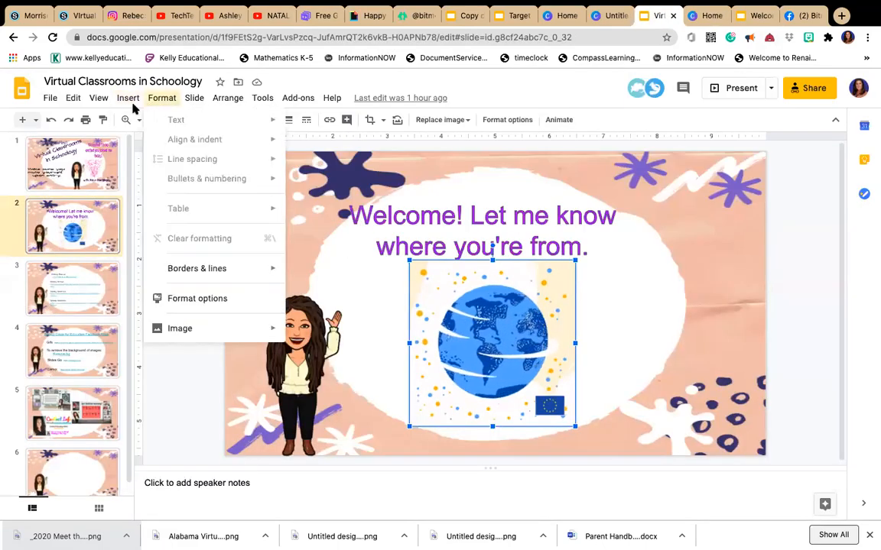
mouse_move(138, 120)
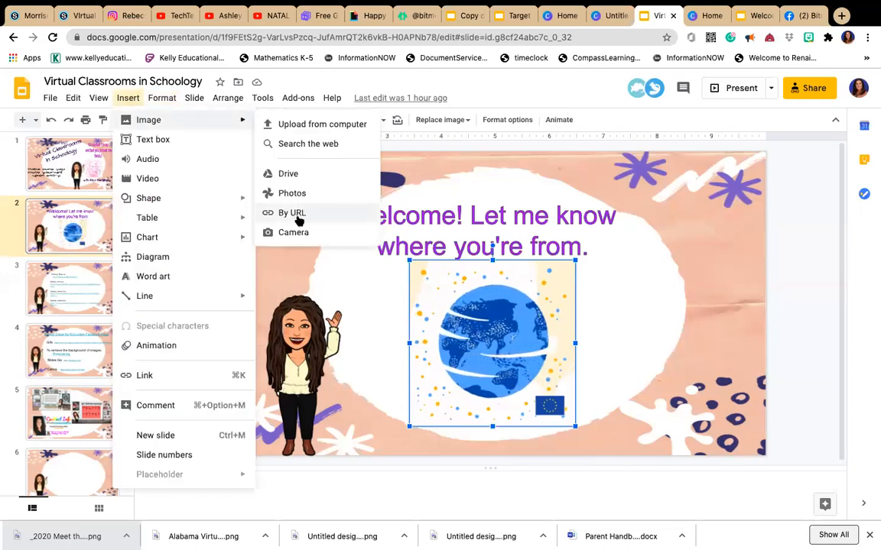
click(297, 214)
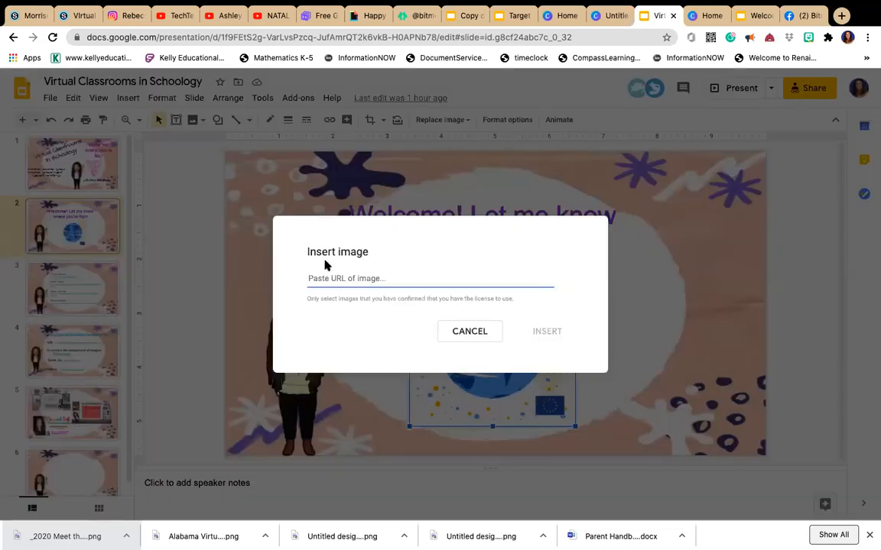
key(ctrl+v)
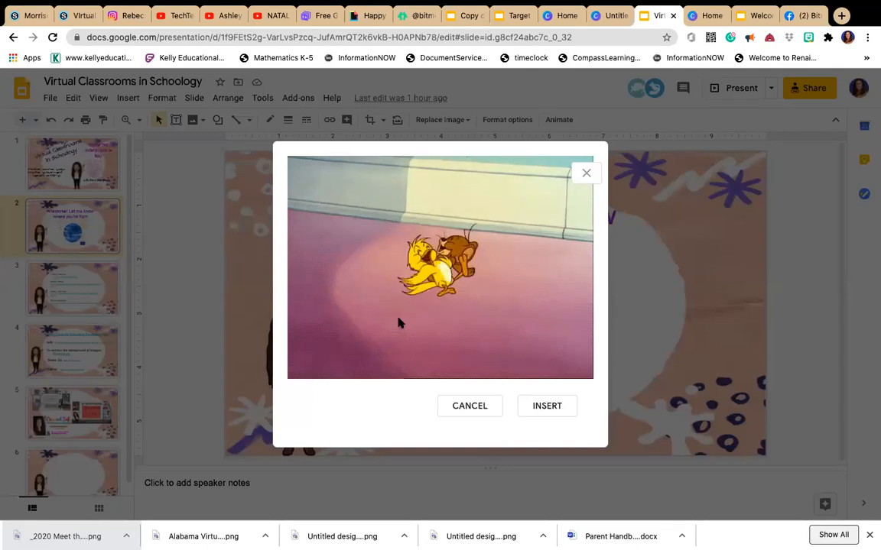
click(548, 413)
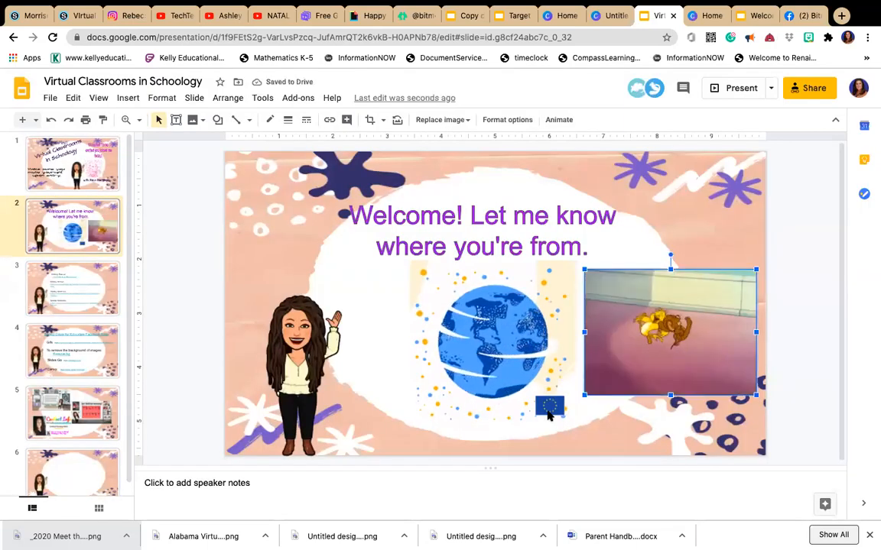
Step: Move the Tom and Jerry GIF up beside the welcome text, and delete it from the slide
drag(671, 344, 676, 278)
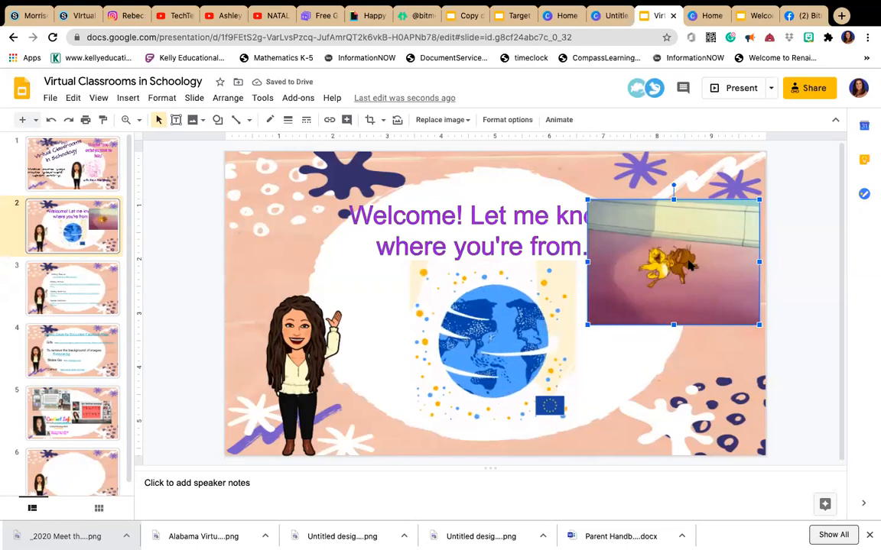
key(Delete)
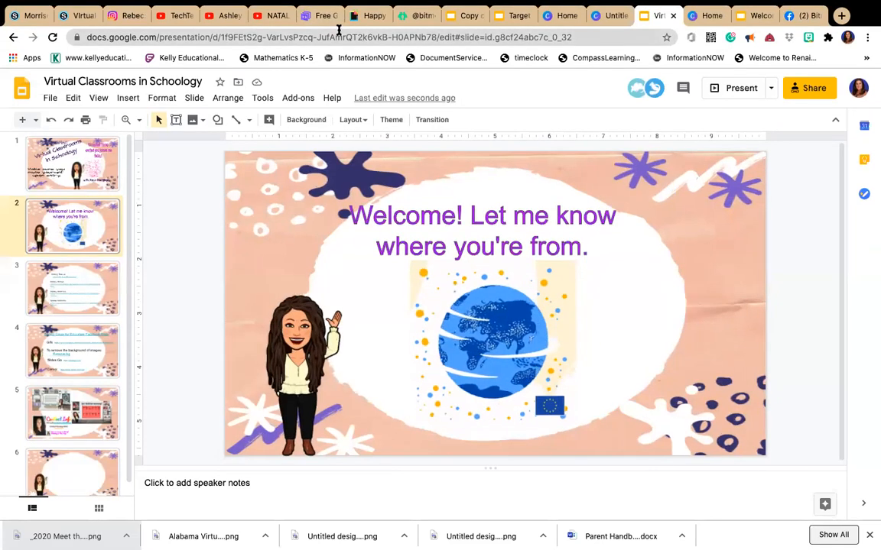
Step: Switch to Slidesgo, open the Back to School Social Media theme from Popular themes and make a Google Slides copy of it
click(323, 15)
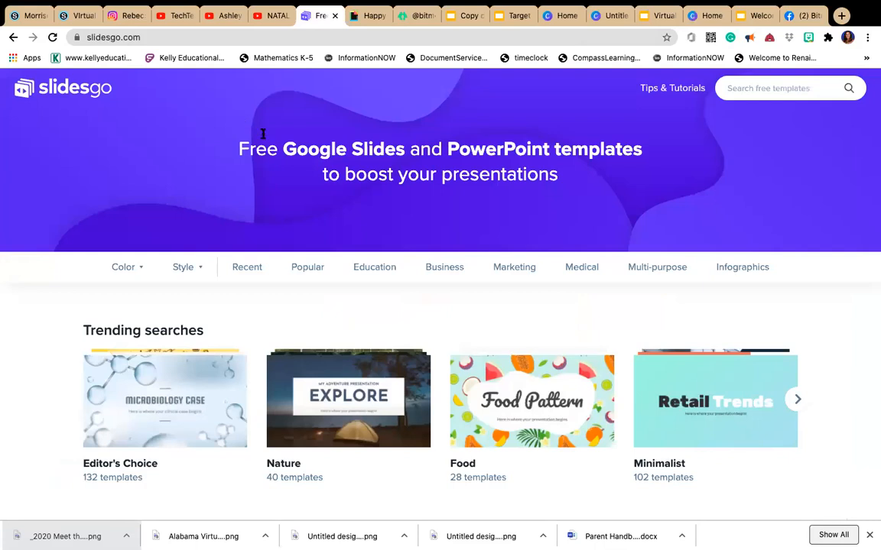
scroll(325, 172, down, 3)
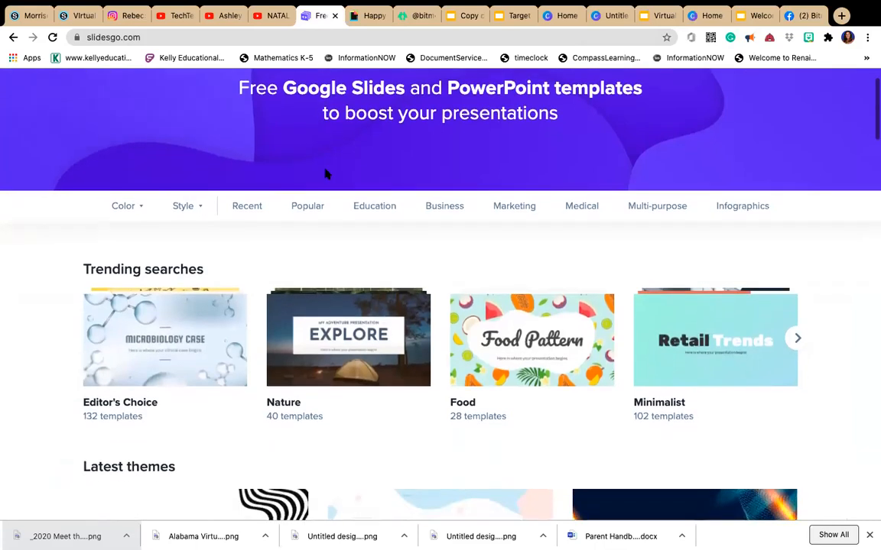
scroll(323, 173, up, 3)
scroll(324, 173, down, 6)
scroll(323, 174, down, 8)
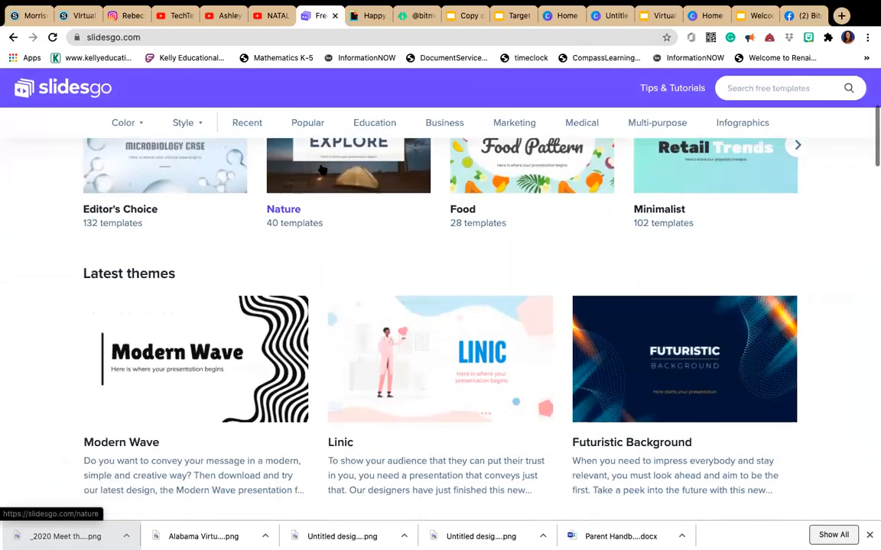
scroll(321, 168, down, 10)
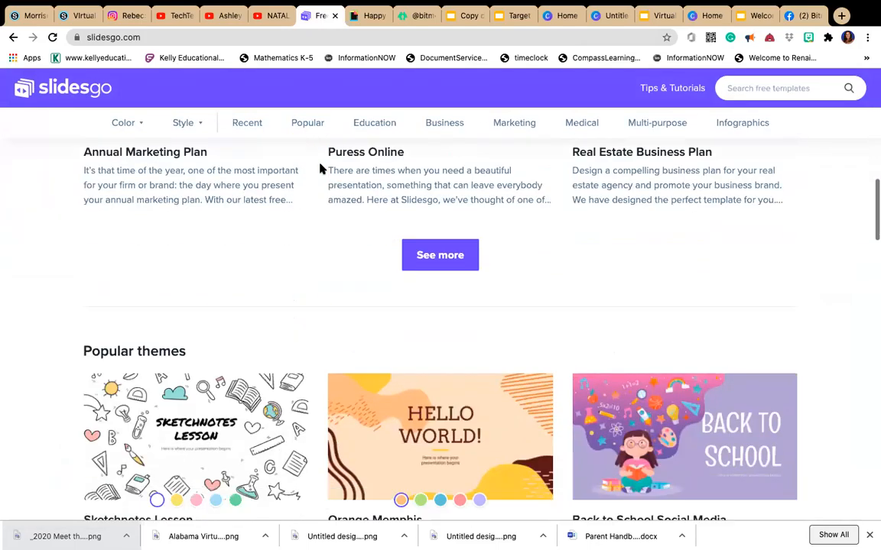
scroll(321, 168, down, 1)
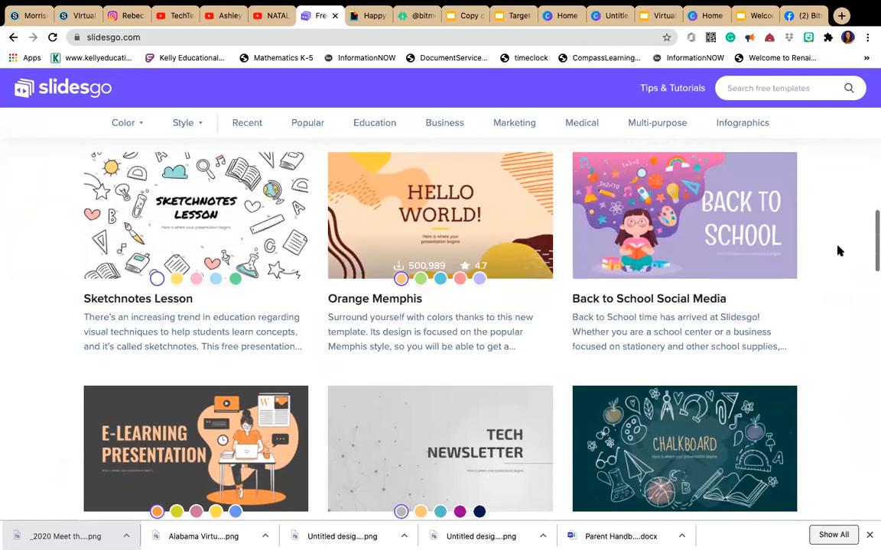
click(694, 218)
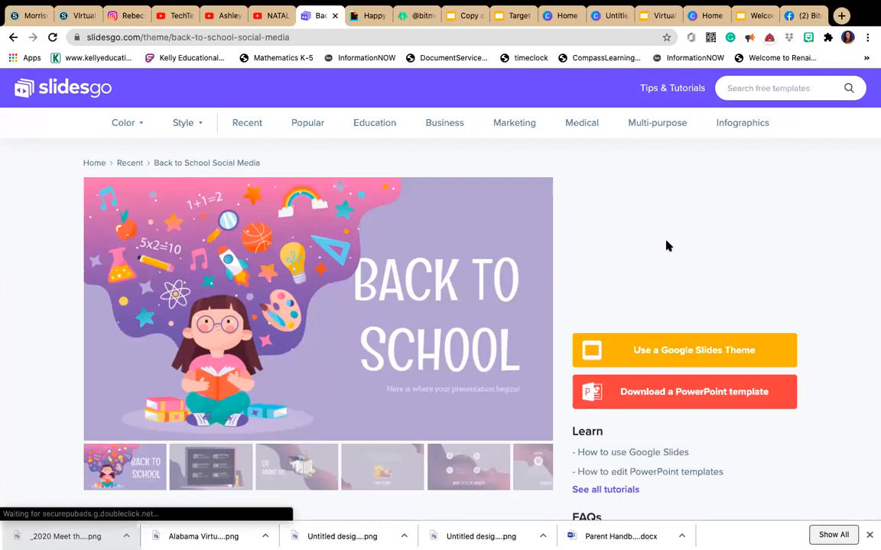
click(665, 352)
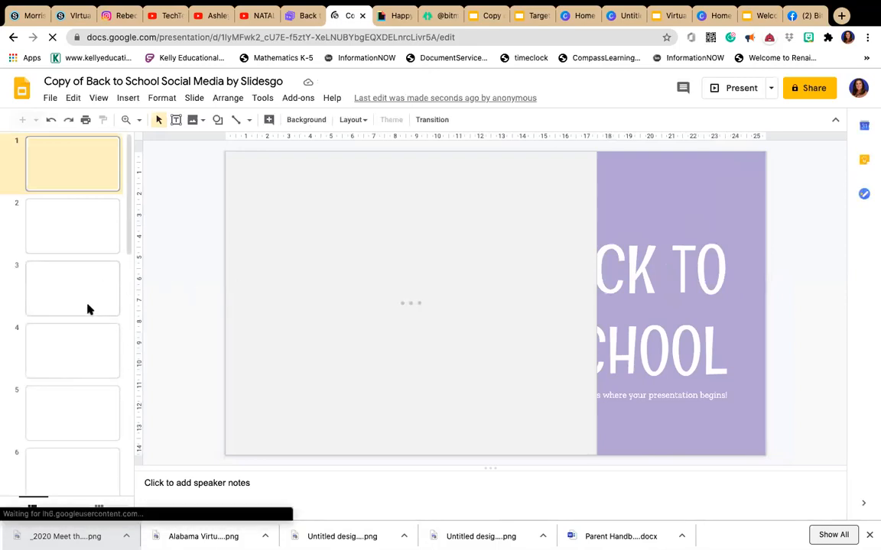
Step: Look through the copied Back to School presentation, viewing the About Us, Our Story and What Sets Us Apart slides and browsing the remaining thumbnails
scroll(88, 309, down, 15)
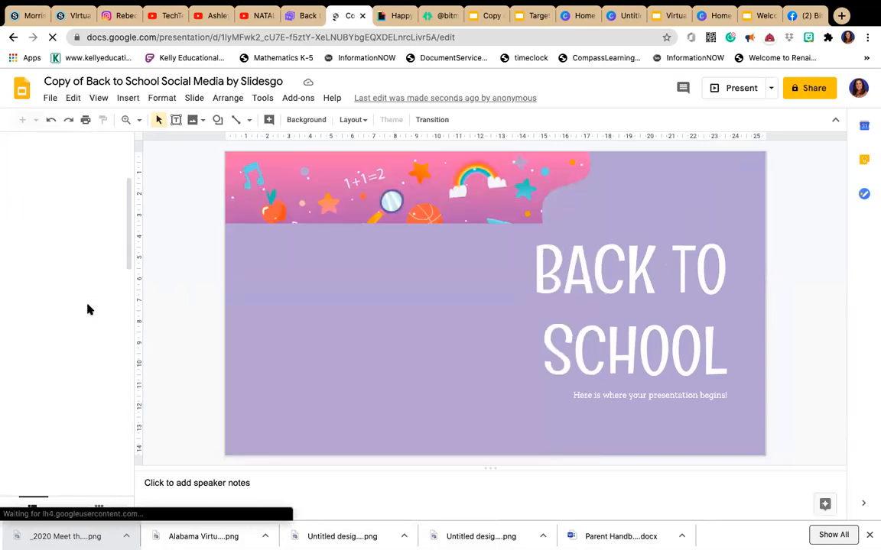
scroll(88, 309, up, 15)
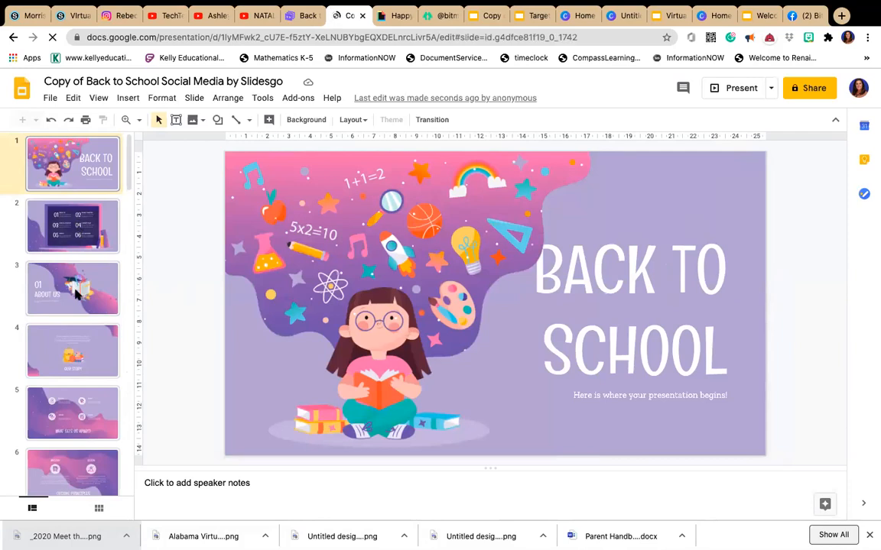
click(76, 295)
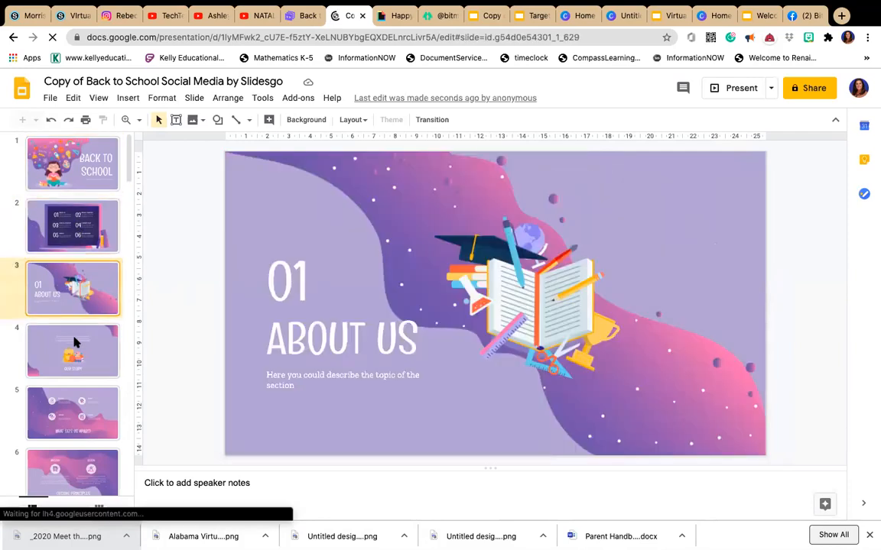
click(75, 341)
scroll(75, 340, down, 1)
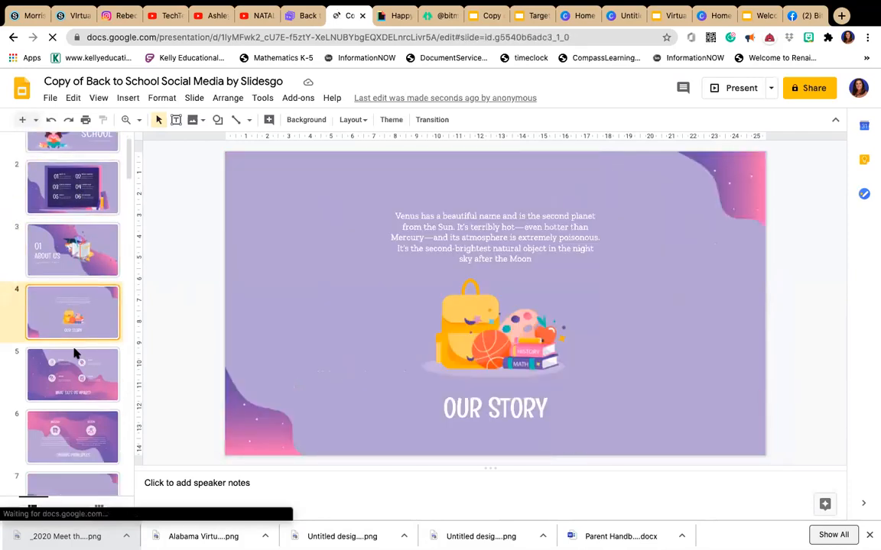
click(74, 368)
scroll(74, 367, down, 2)
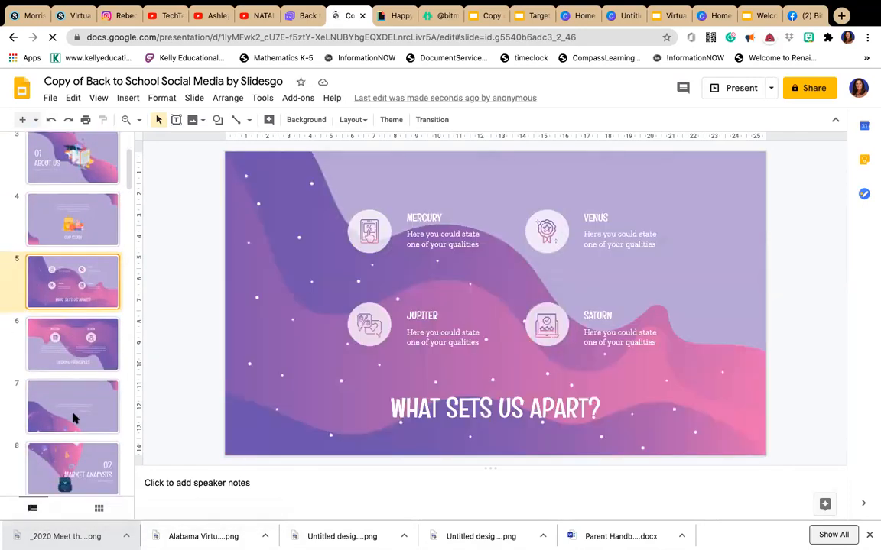
scroll(64, 417, down, 15)
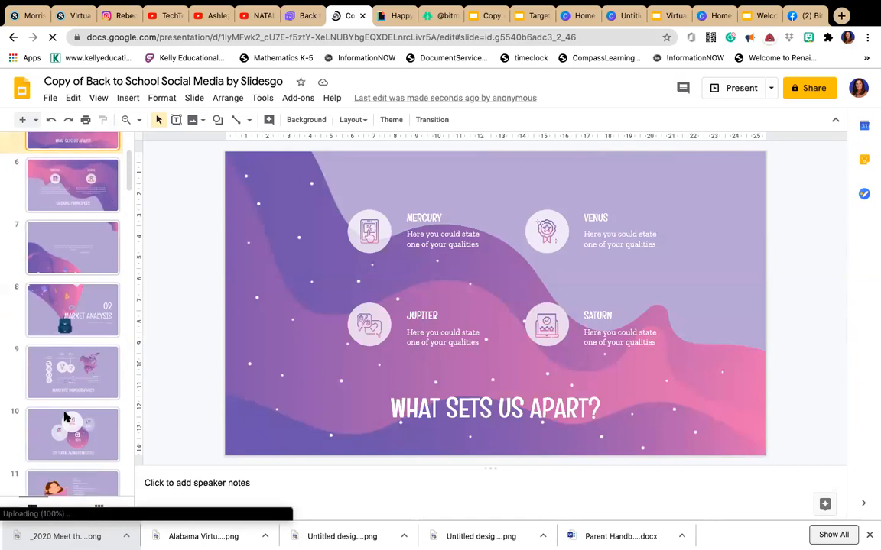
mouse_move(195, 3)
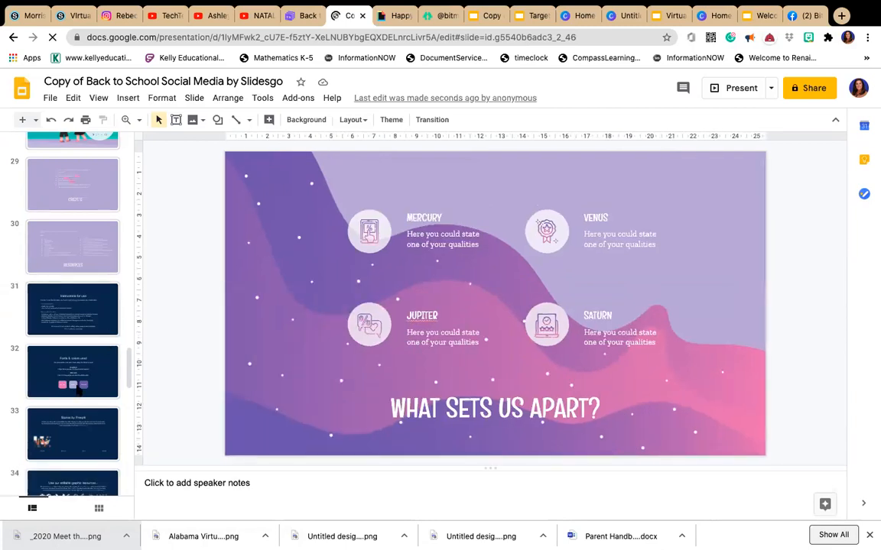
scroll(77, 390, down, 10)
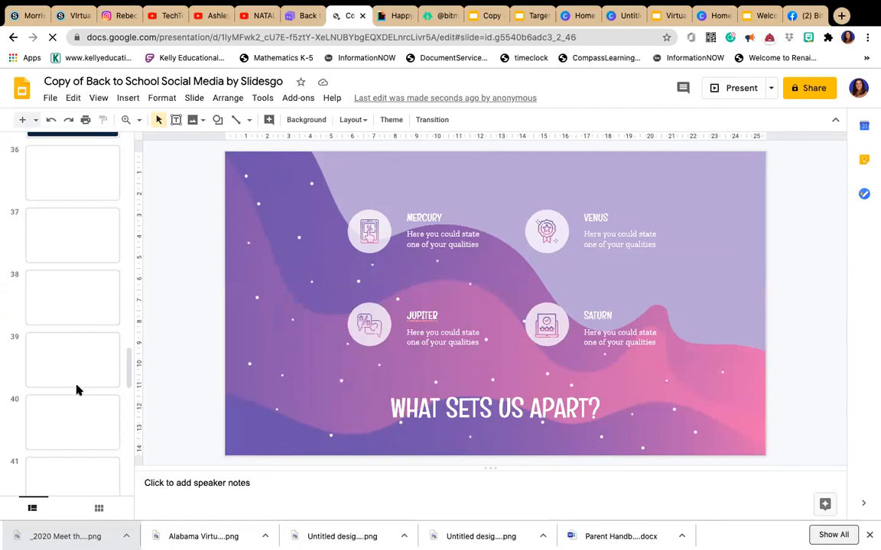
scroll(77, 390, up, 6)
scroll(76, 390, up, 15)
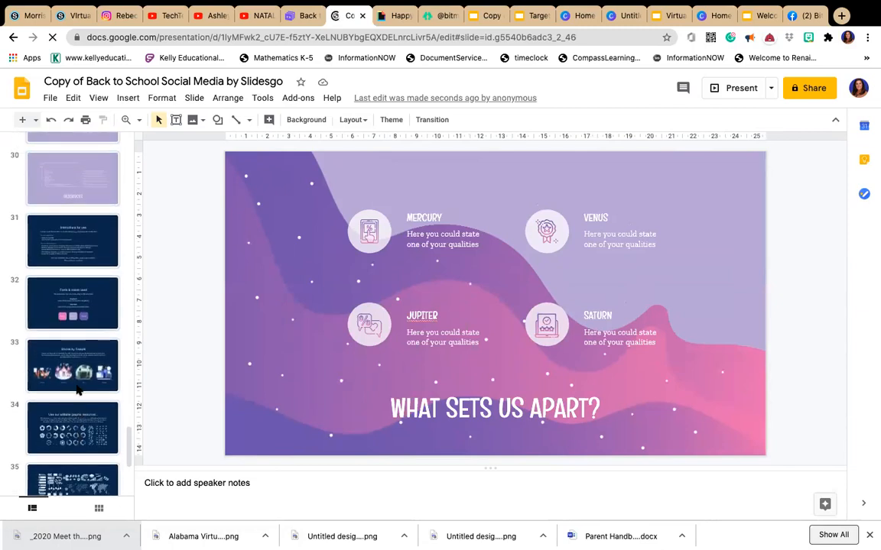
scroll(76, 391, up, 20)
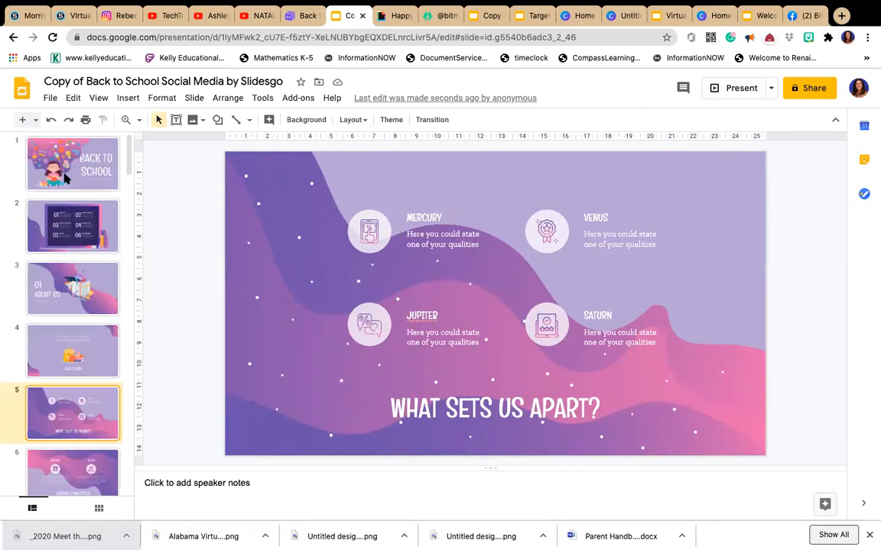
click(74, 16)
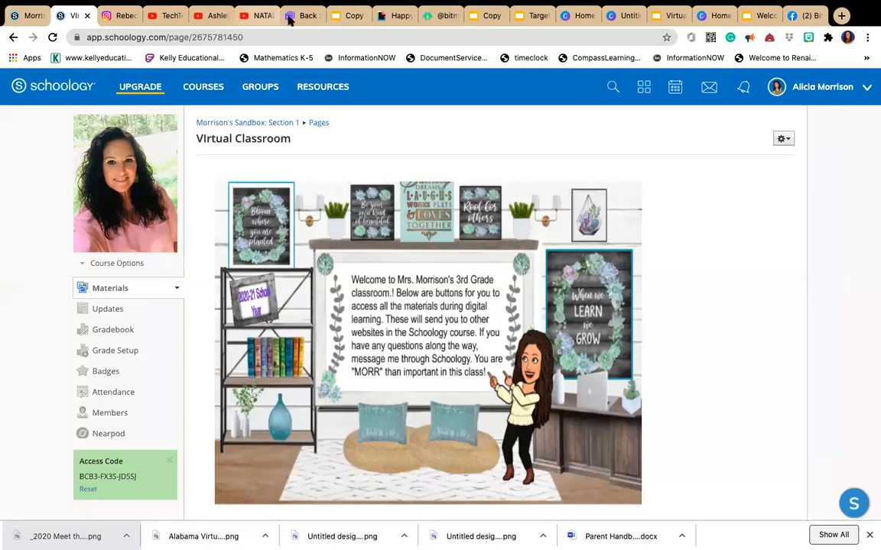
click(292, 16)
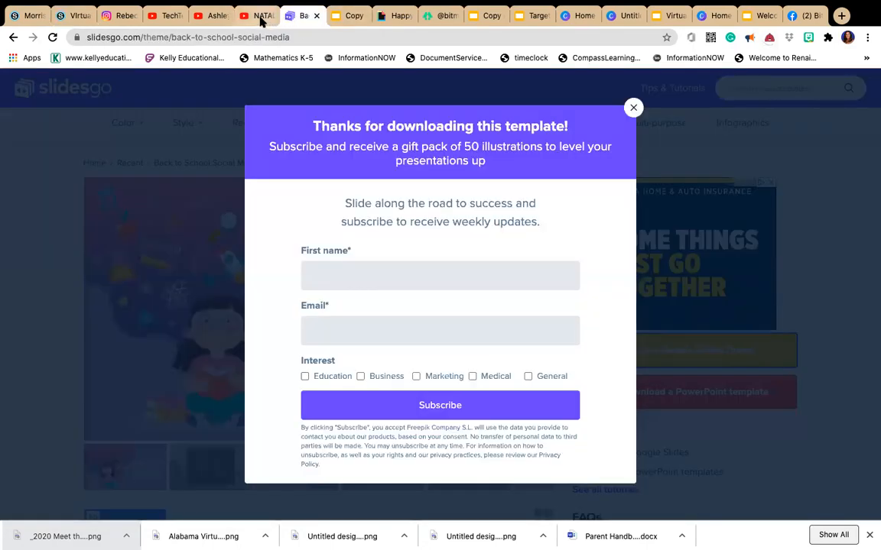
click(260, 16)
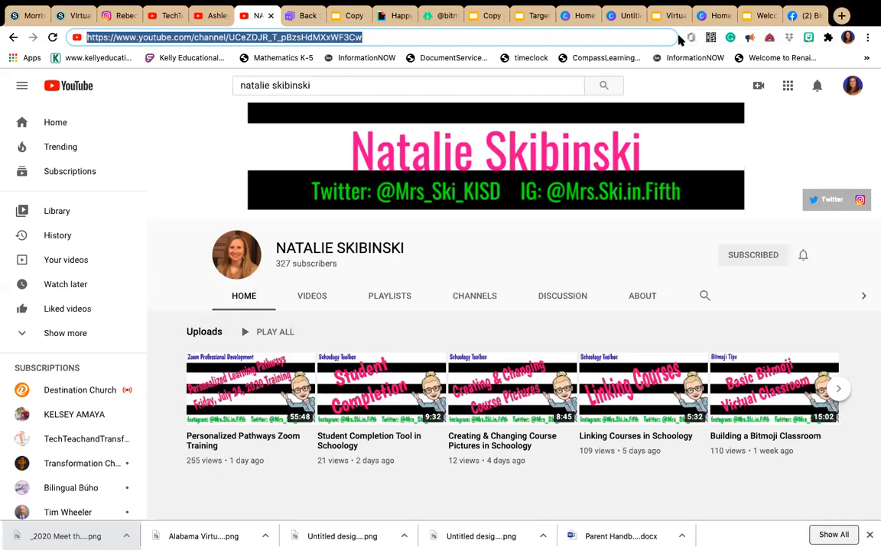
Step: Dismiss the Publish to the web dialog in Welcome Banner 20-21 and open the recent presentation 2020 Meet the Teacher
click(758, 15)
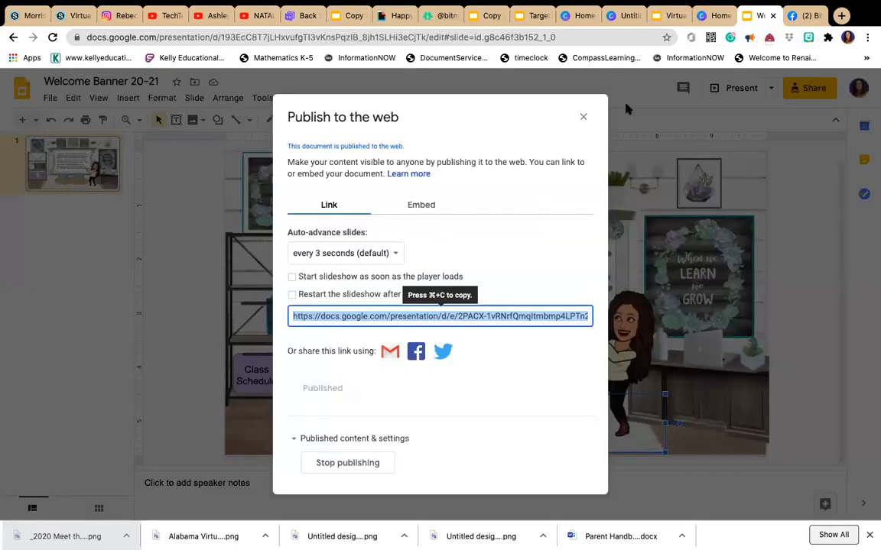
click(584, 118)
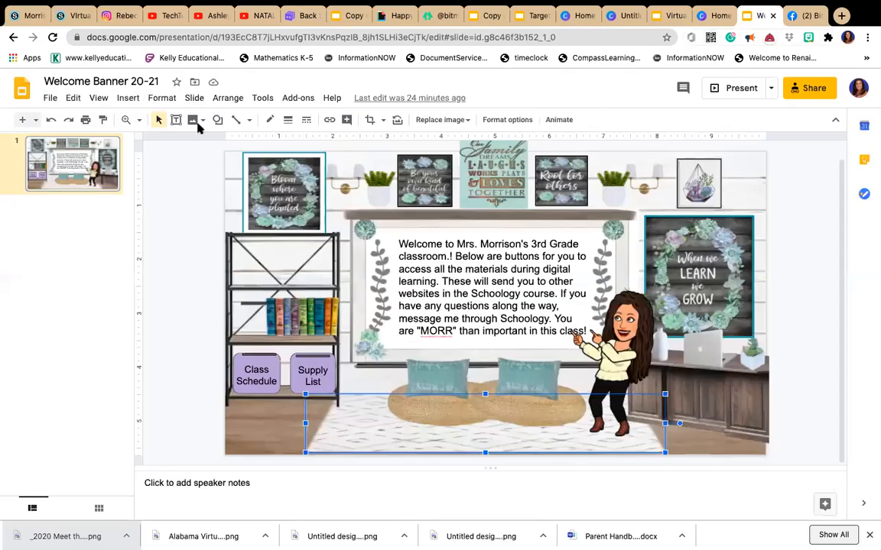
click(22, 89)
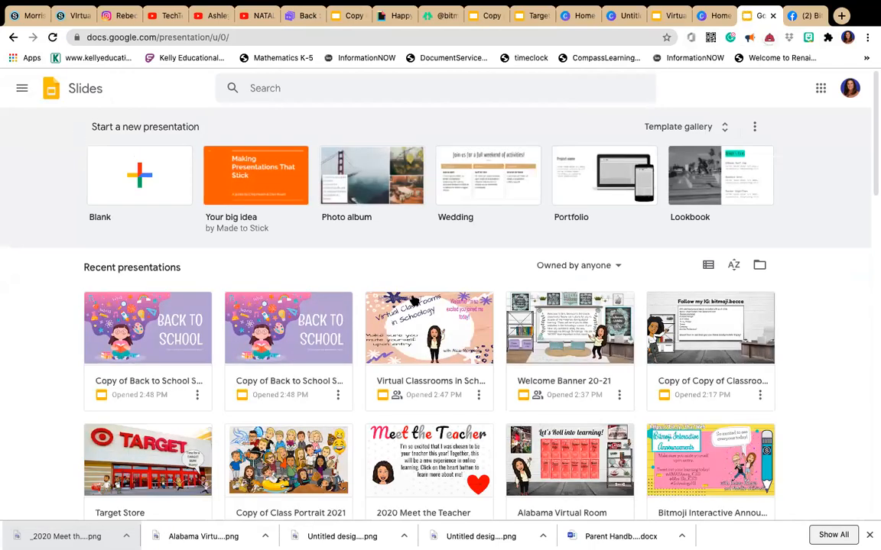
scroll(354, 376, down, 3)
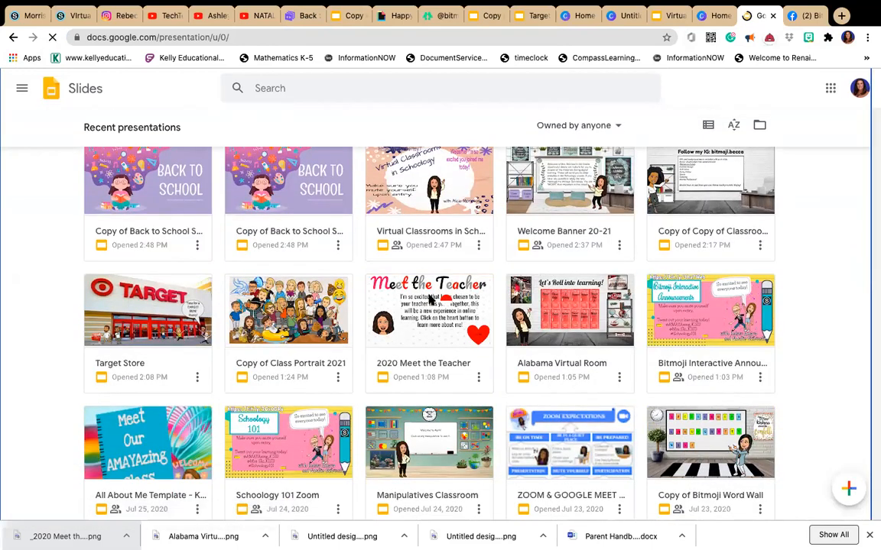
click(431, 300)
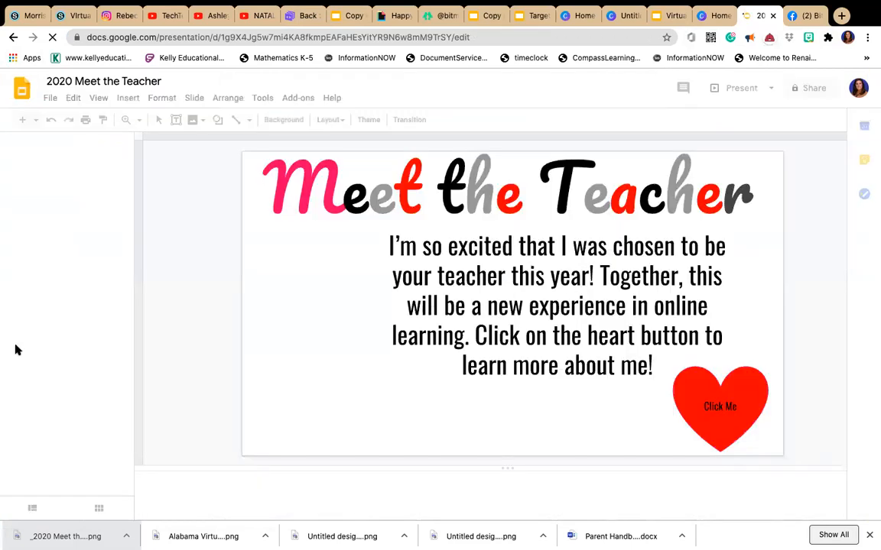
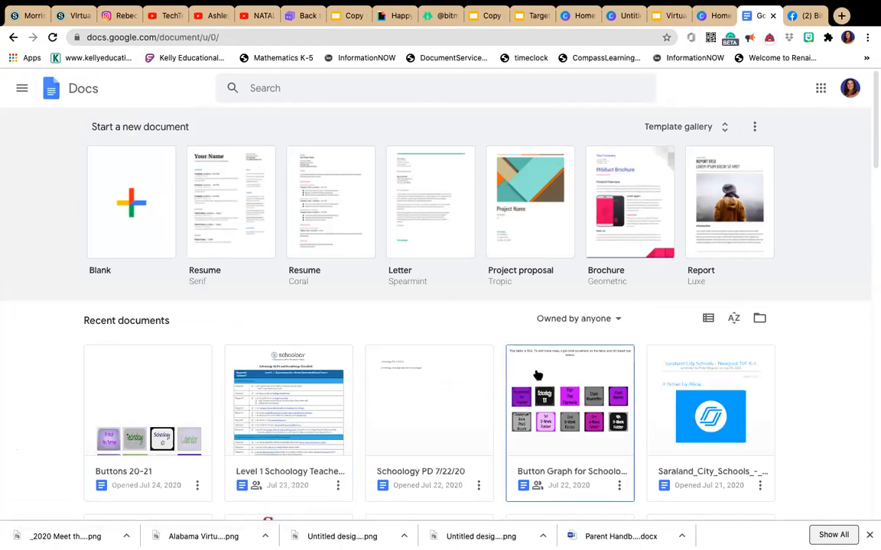
Step: Open the Buttons 20-21 document in Google Docs and follow the 1st Nine Weeks button's link to look through its weekly Schoology folders
click(165, 377)
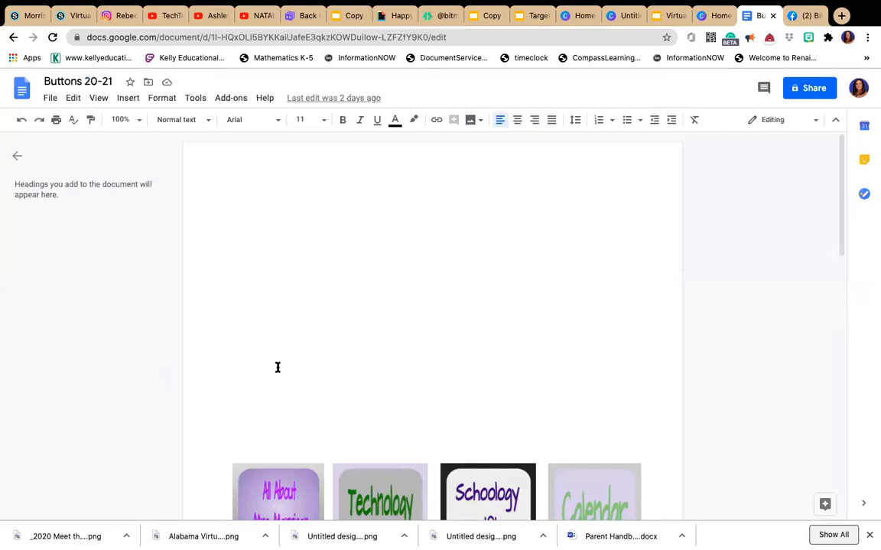
scroll(277, 366, down, 5)
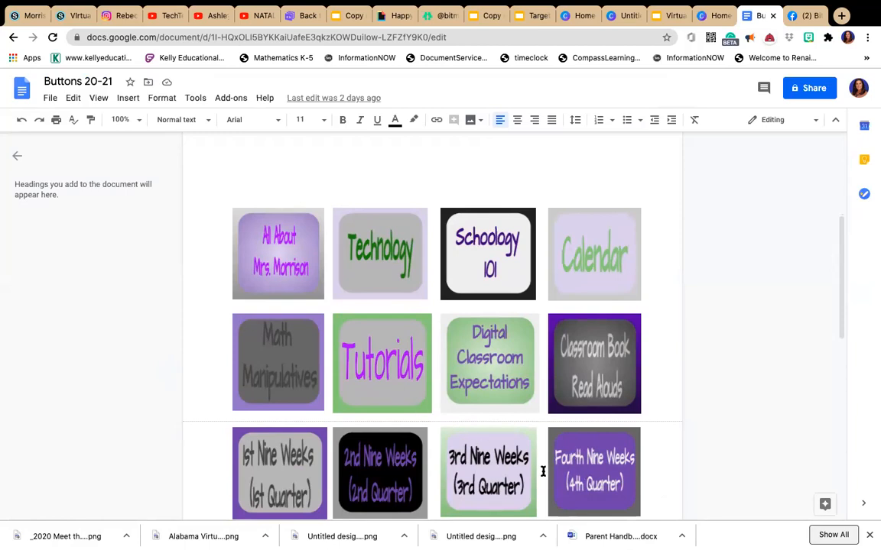
click(287, 468)
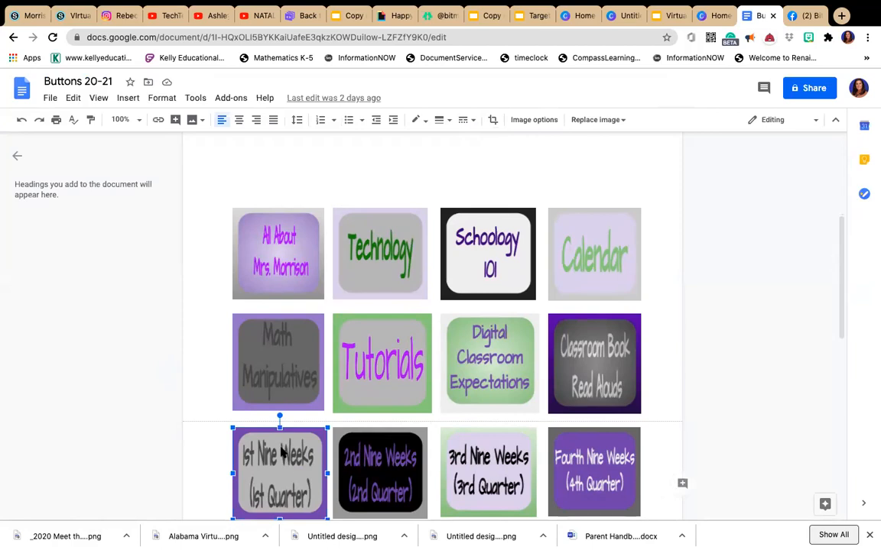
scroll(279, 462, down, 2)
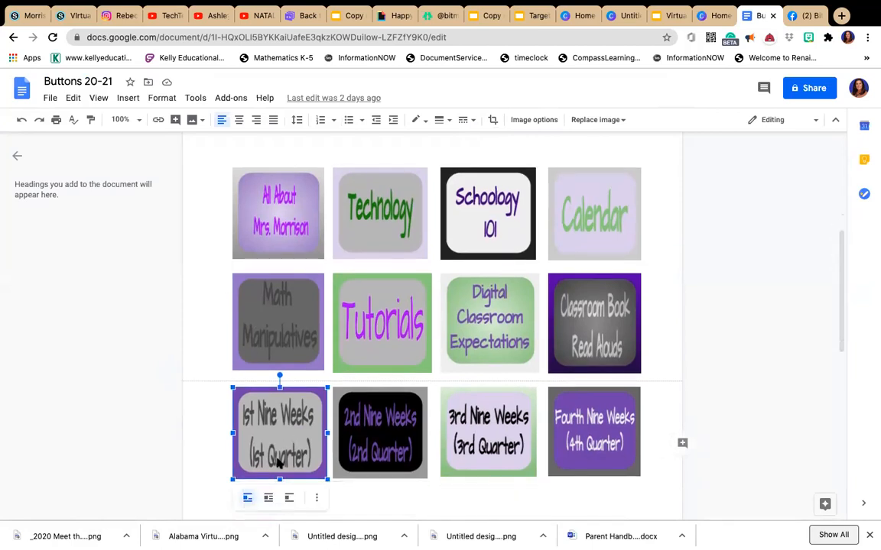
scroll(298, 419, down, 2)
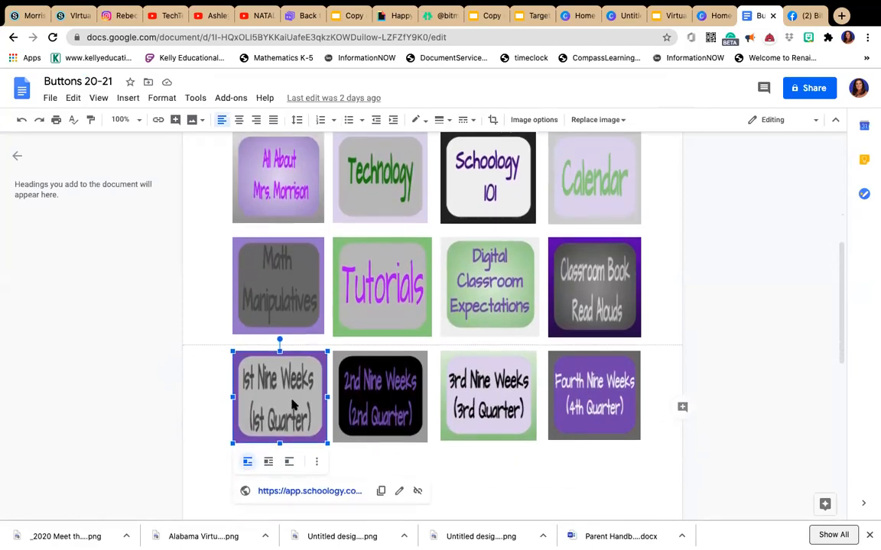
click(284, 491)
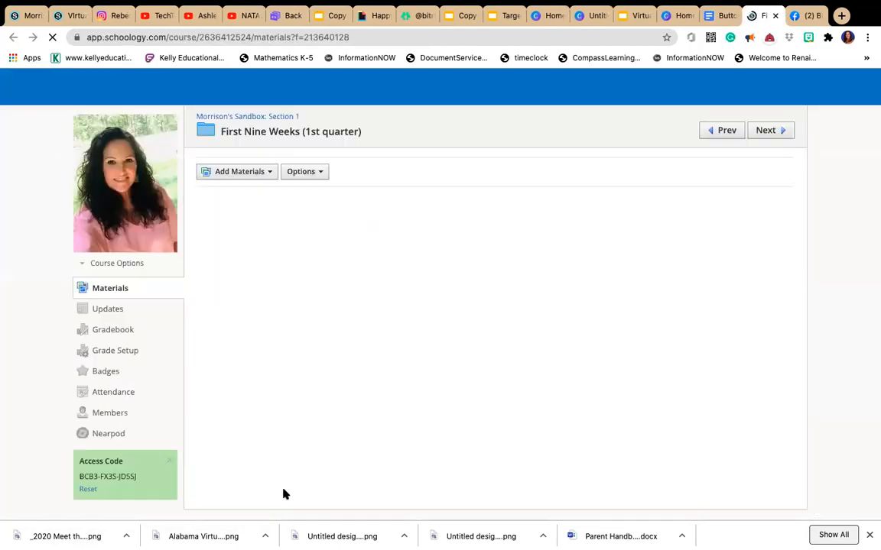
scroll(284, 496, down, 5)
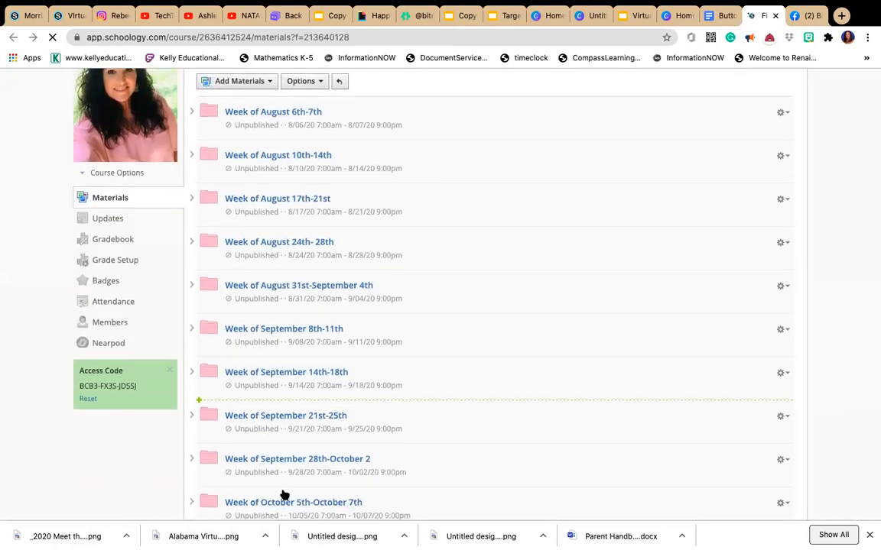
scroll(283, 495, up, 5)
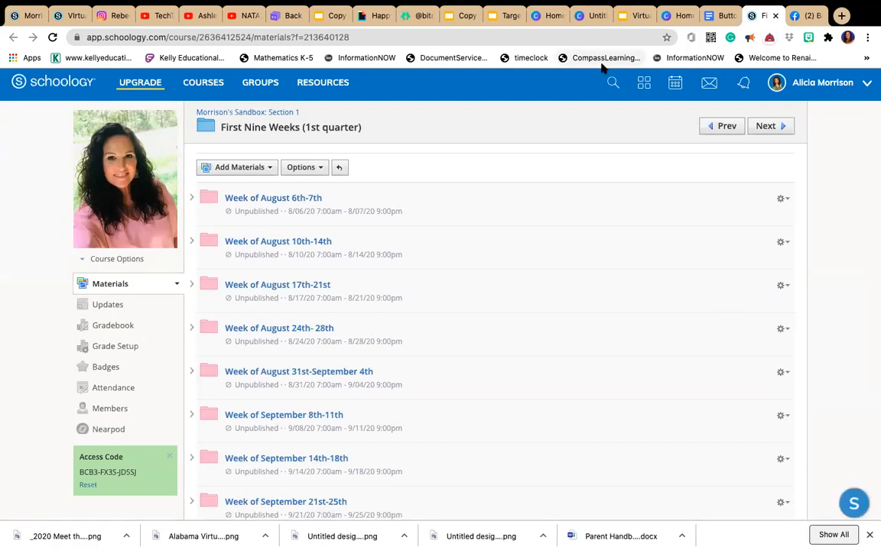
Step: Follow the Math Manipulatives button's link from Buttons 20-21, view the Unifix cubes manipulative, and close the math classroom page
click(714, 15)
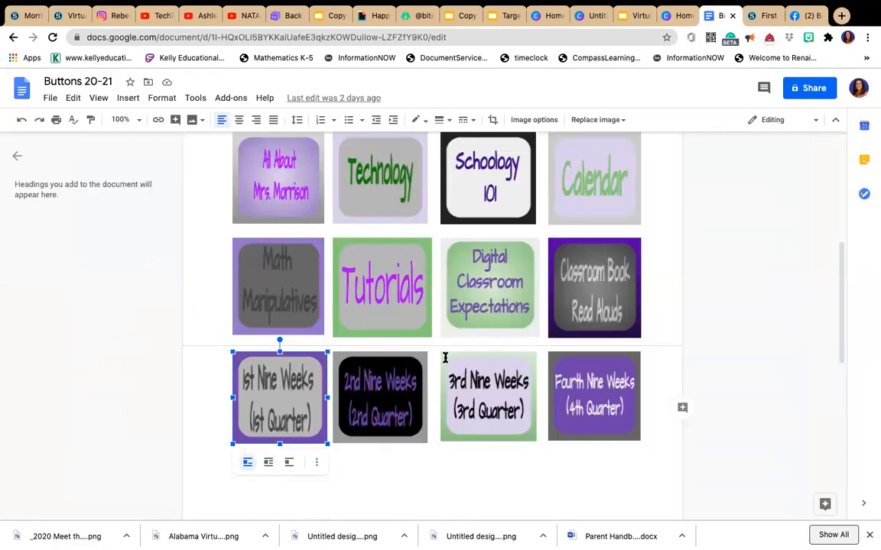
click(285, 282)
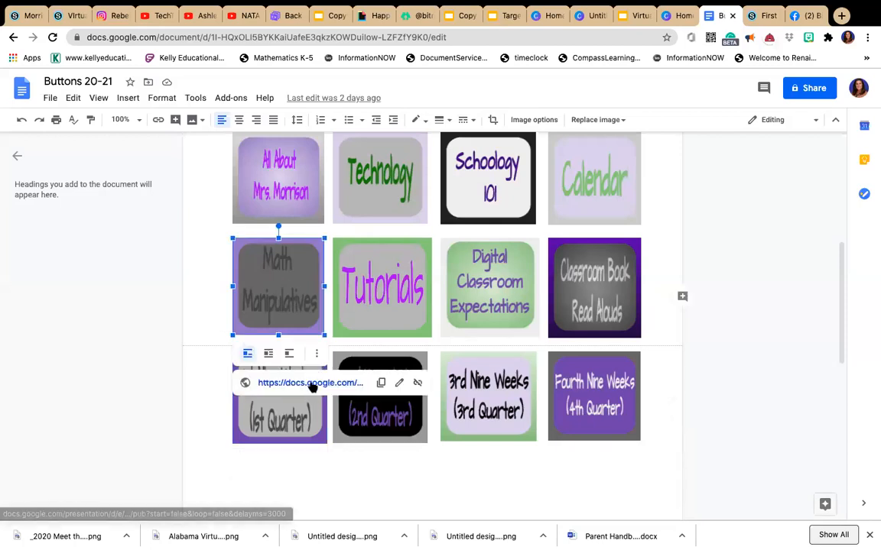
click(311, 384)
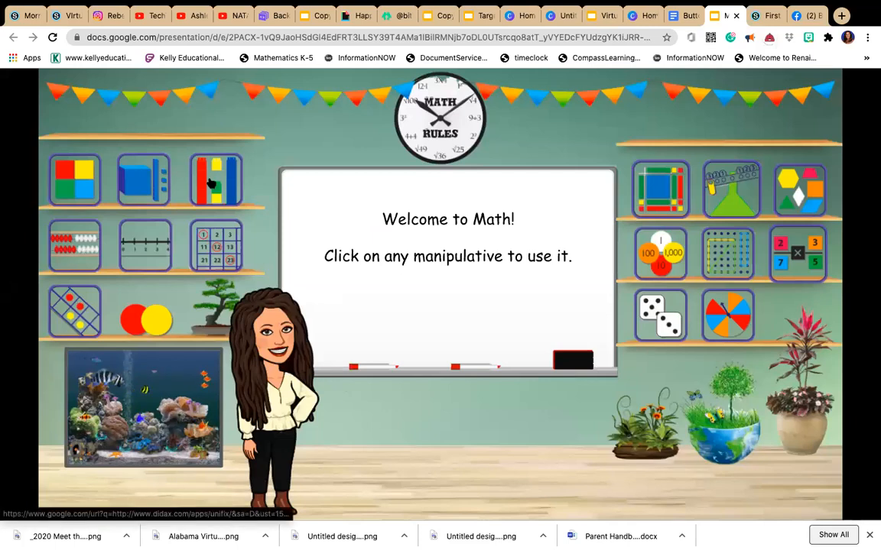
click(211, 182)
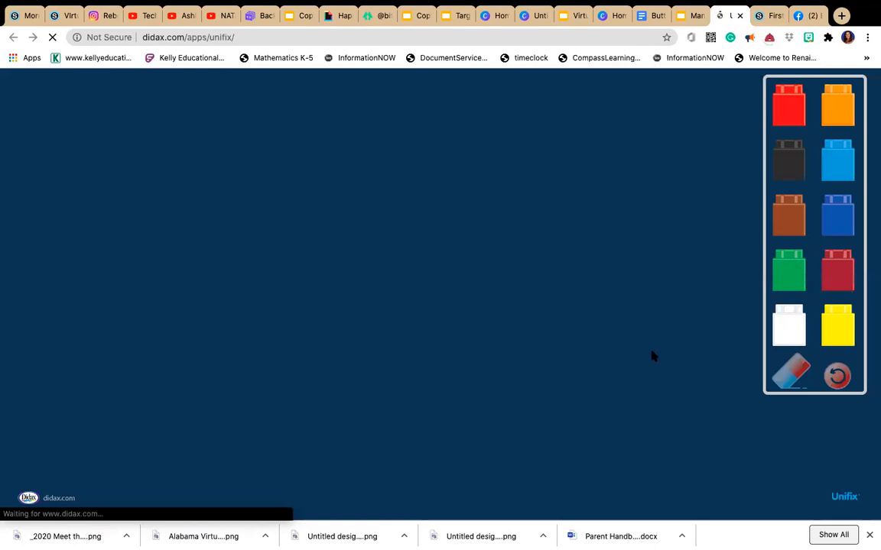
click(694, 16)
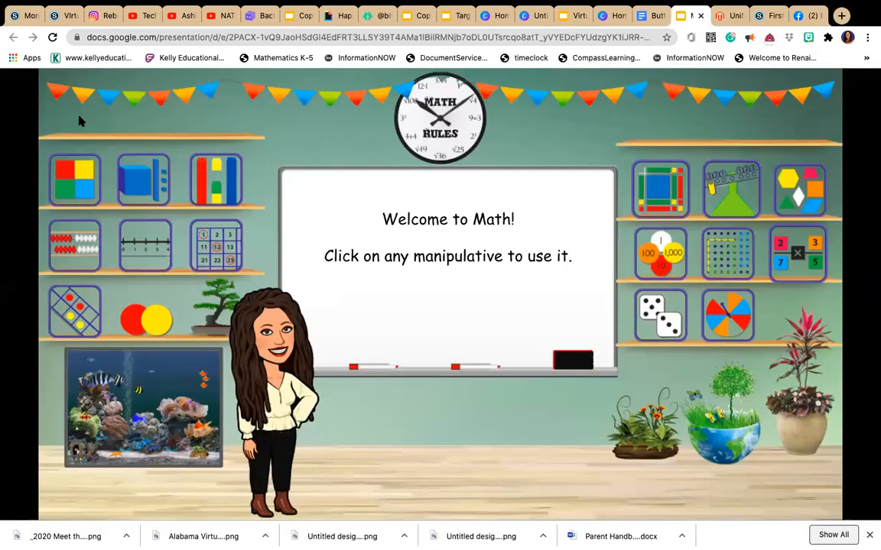
key(super+w)
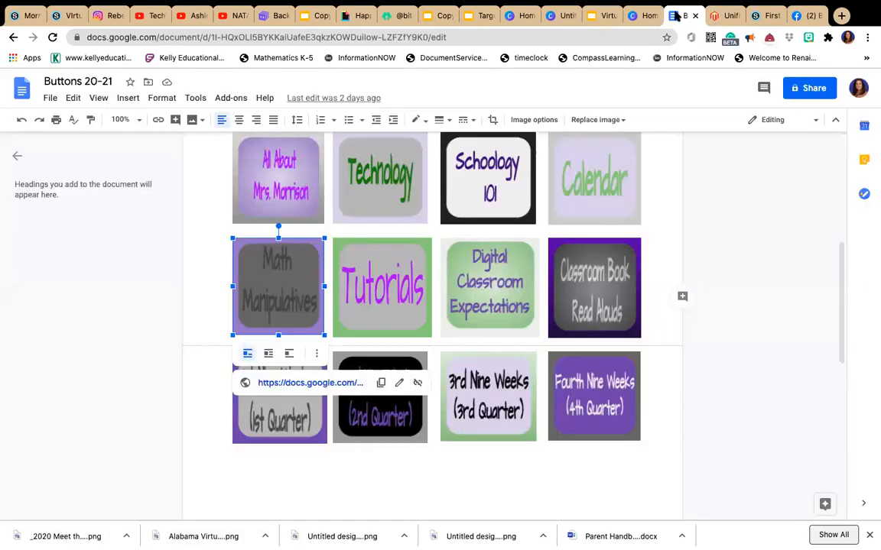
Step: Try the Calendar button's link to the 2020-2021 school calendar twice, and return to the Buttons 20-21 document
click(682, 15)
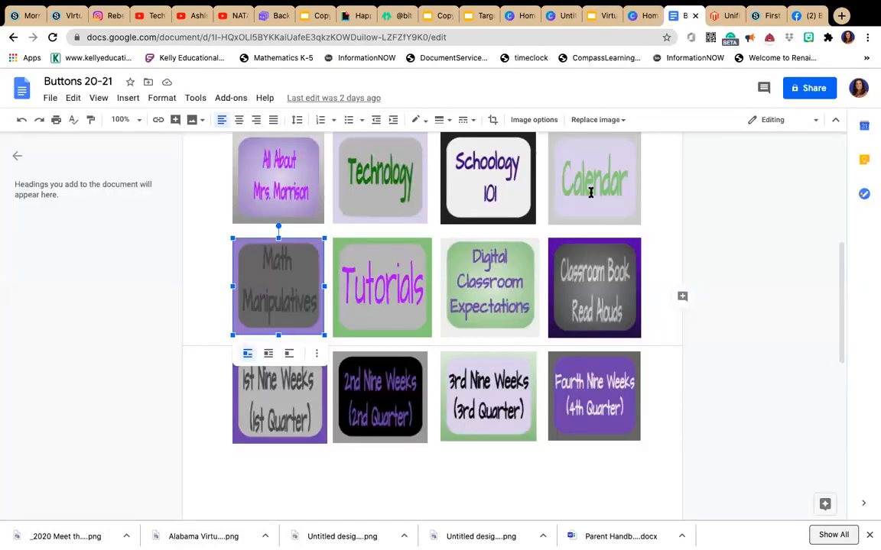
click(590, 195)
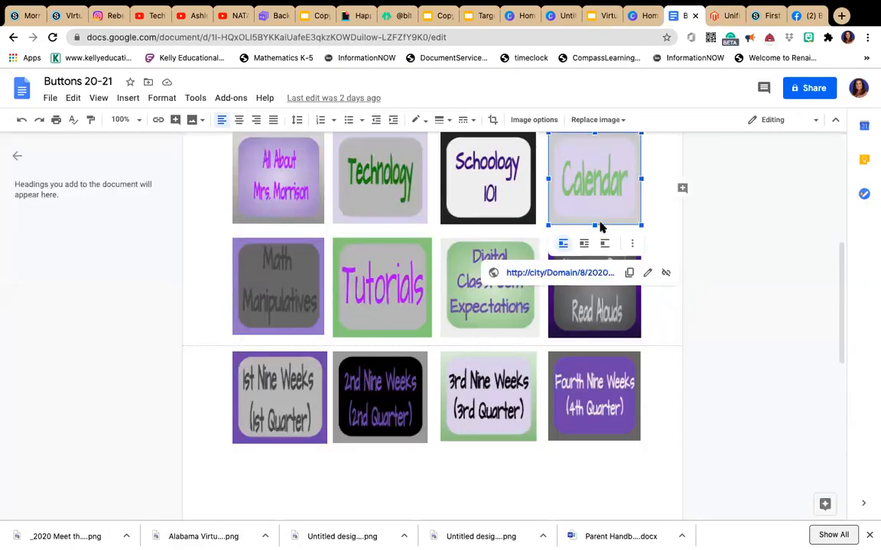
click(587, 280)
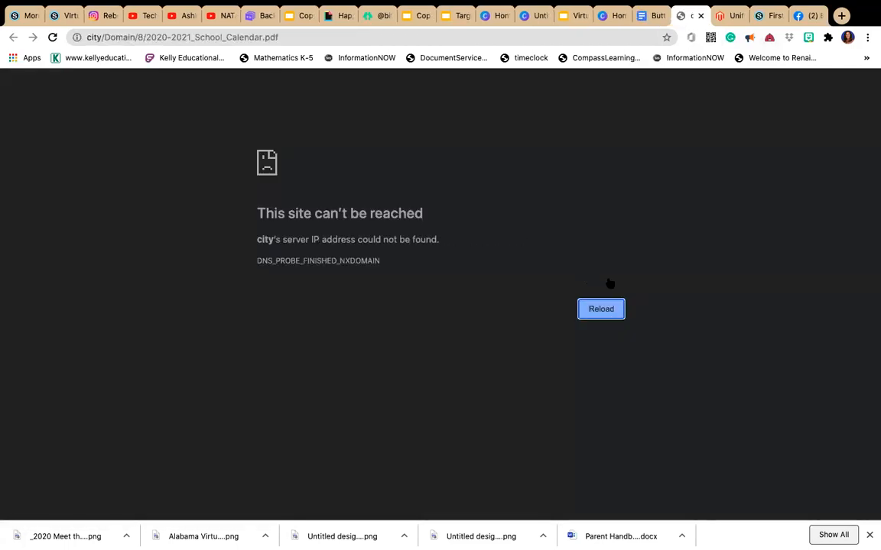
click(655, 17)
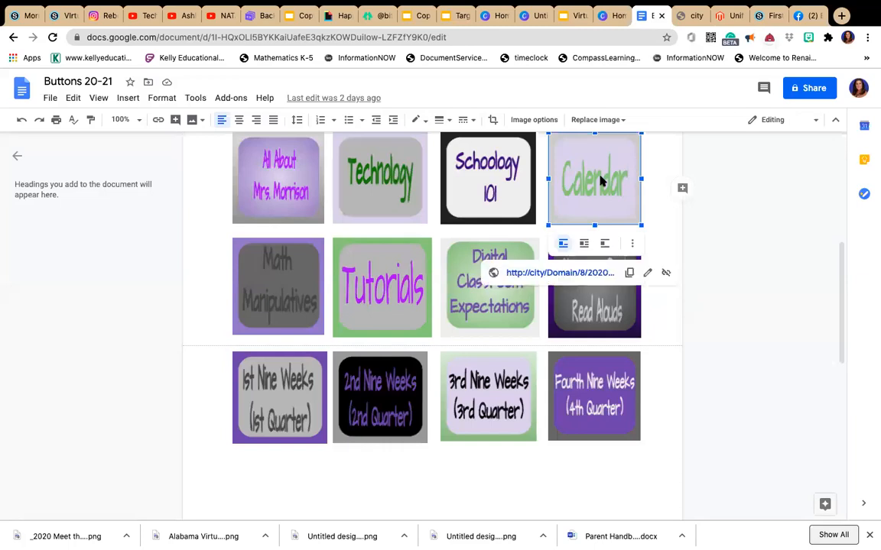
click(575, 274)
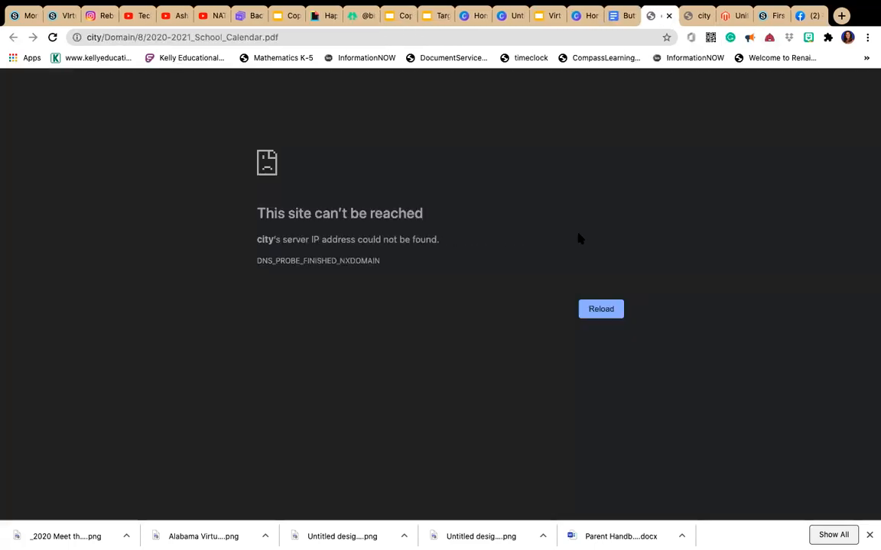
click(627, 9)
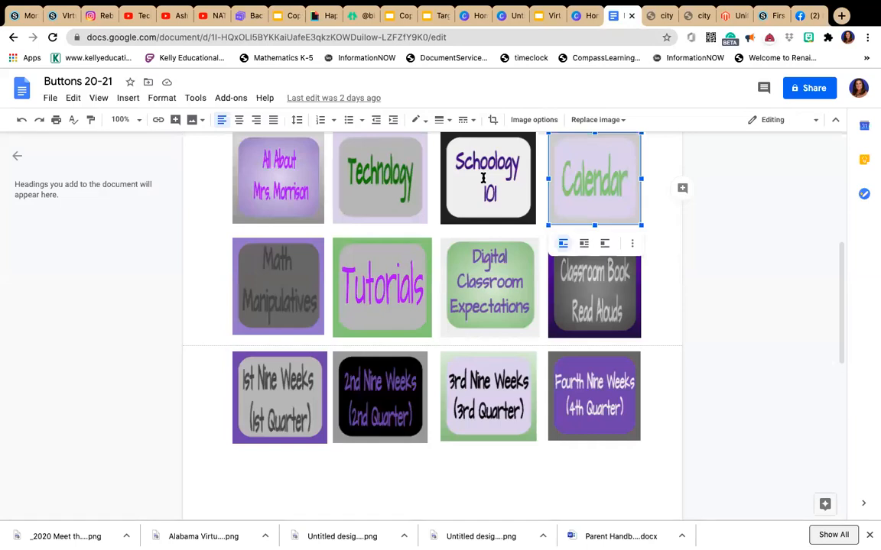
Step: Follow the Schoology 101 button's link, advance to the login slide, and view the Student Guide linked for logging into devices
click(483, 178)
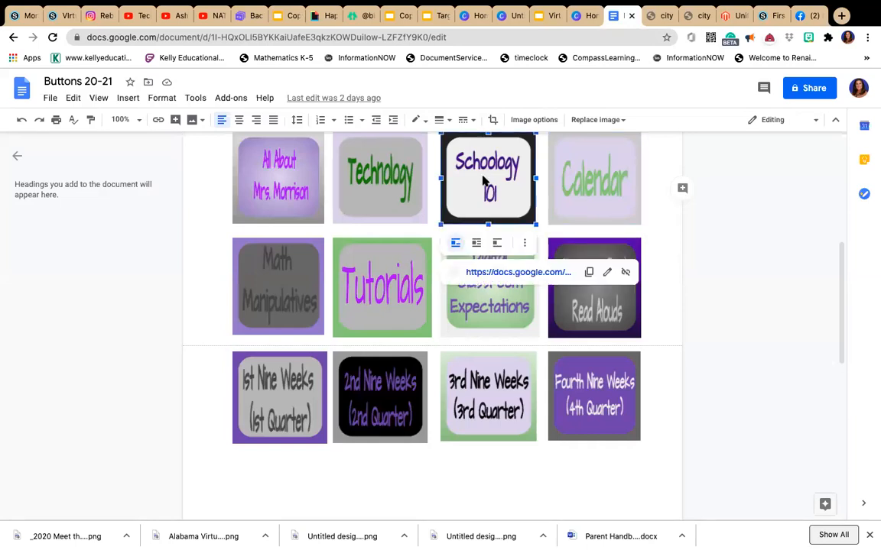
click(499, 272)
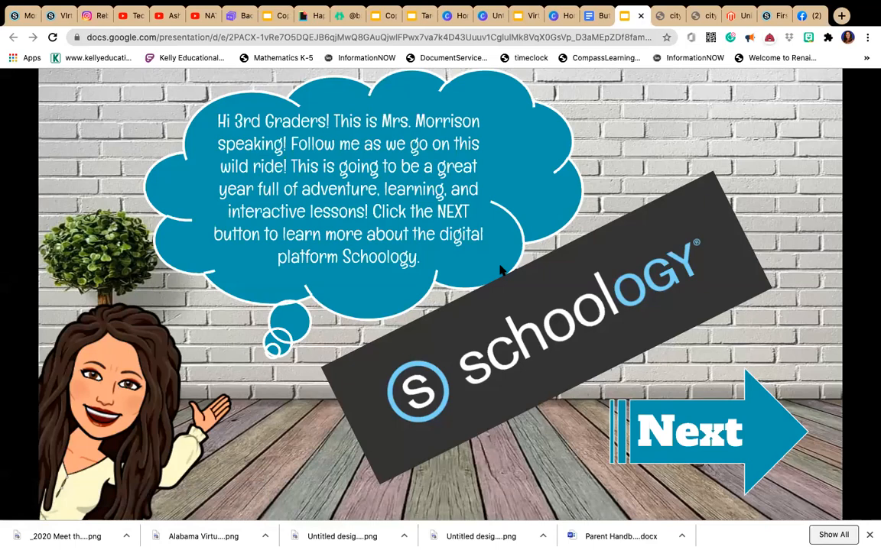
click(623, 227)
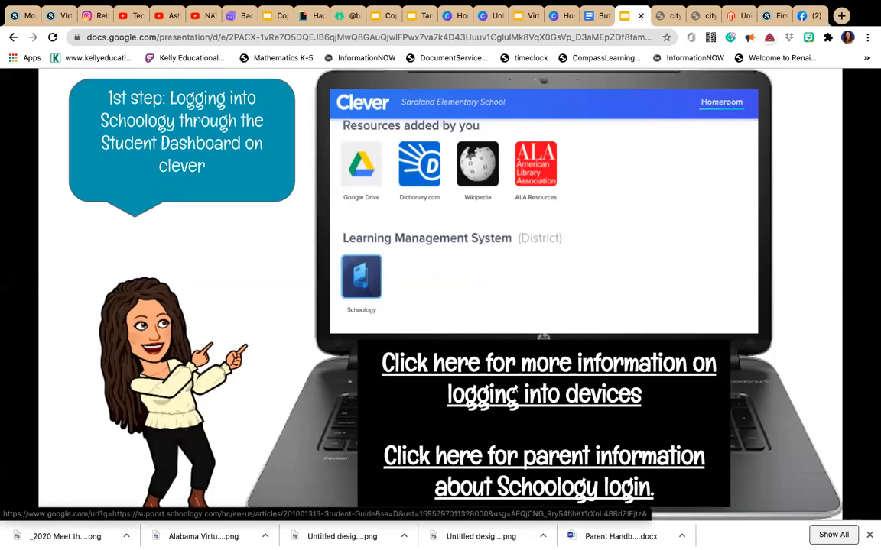
click(515, 394)
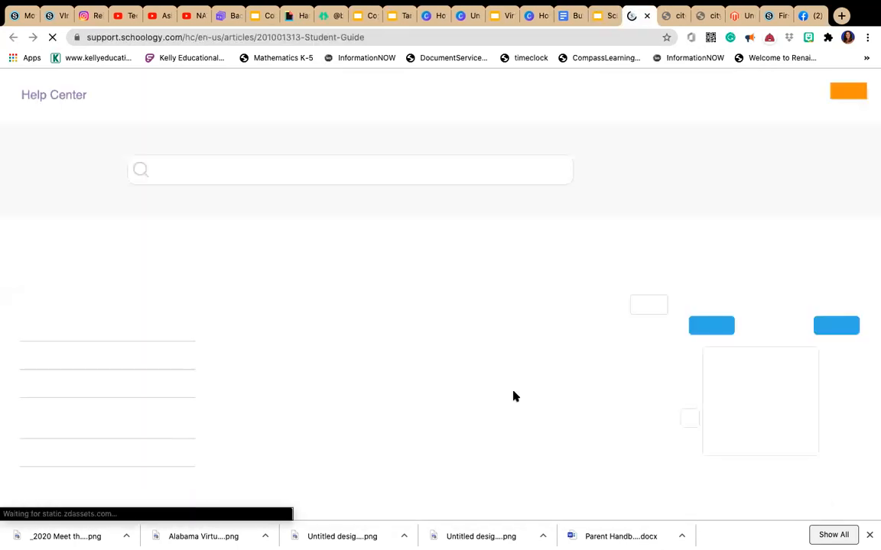
scroll(512, 394, down, 5)
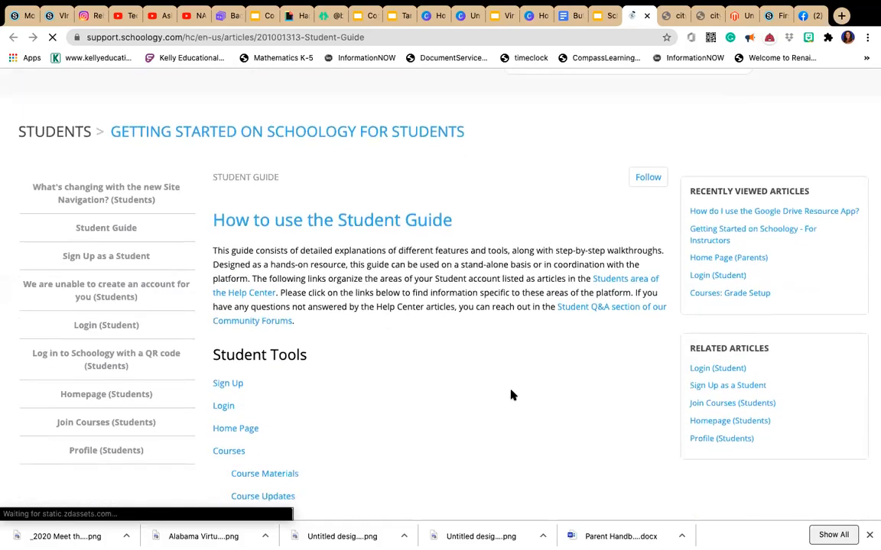
Step: Look through the Student Guide article's introduction and its list of Student Tools links
scroll(512, 395, down, 12)
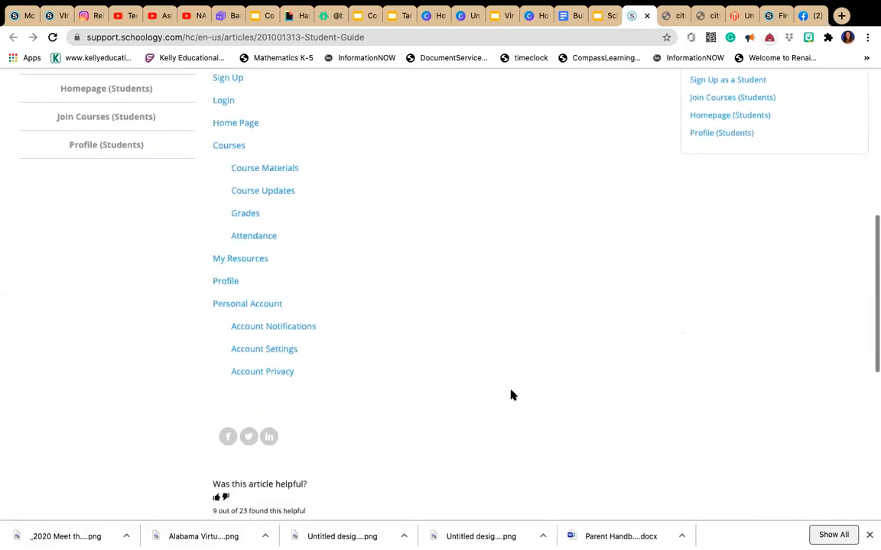
scroll(512, 395, up, 17)
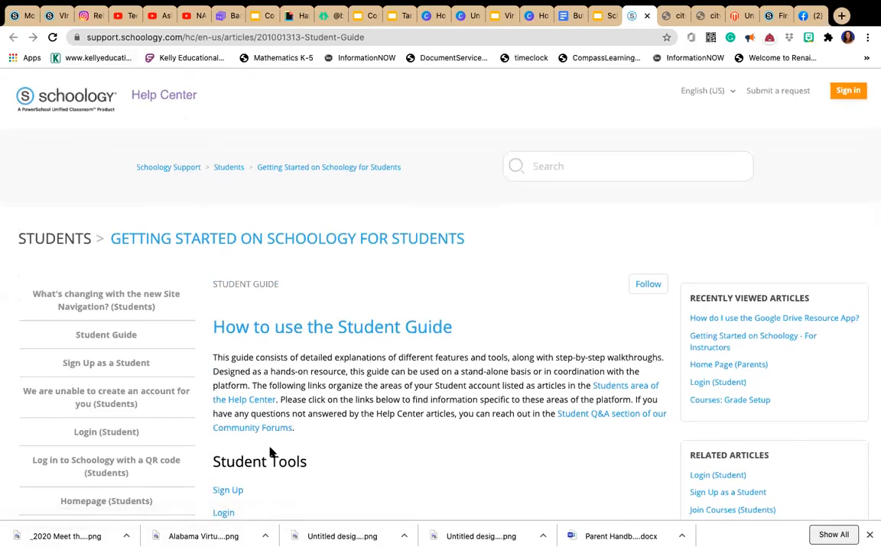
scroll(397, 353, down, 2)
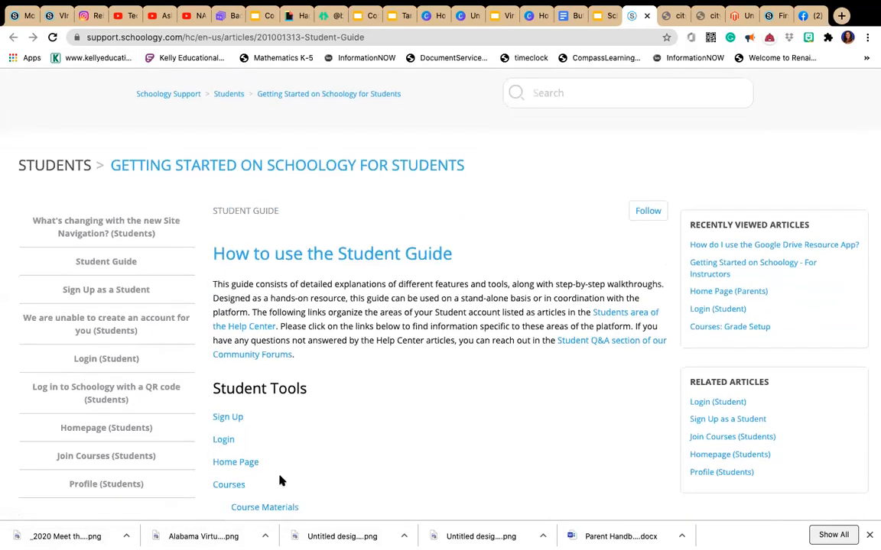
scroll(267, 466, down, 1)
scroll(358, 467, down, 1)
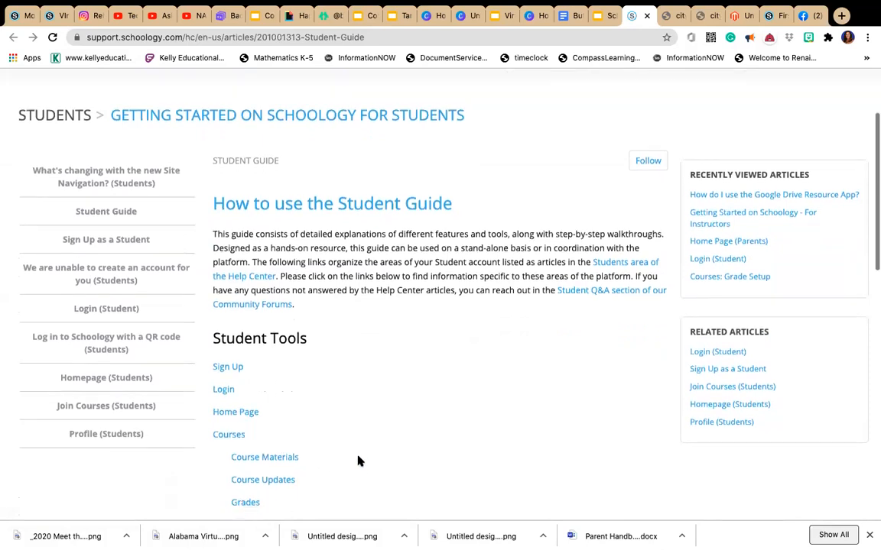
scroll(426, 413, up, 4)
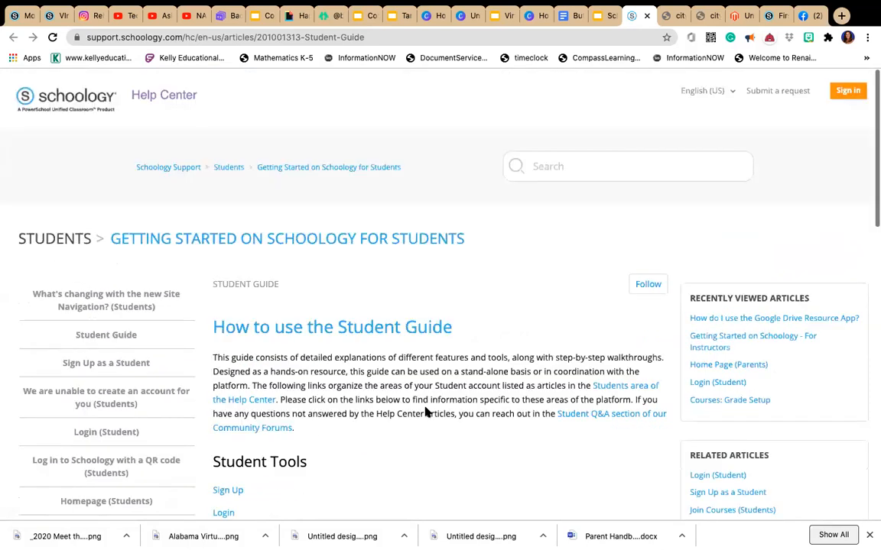
Step: Return to the Schoology login slide, follow its parent information link, and read through the Home Page (Parents) article
click(606, 17)
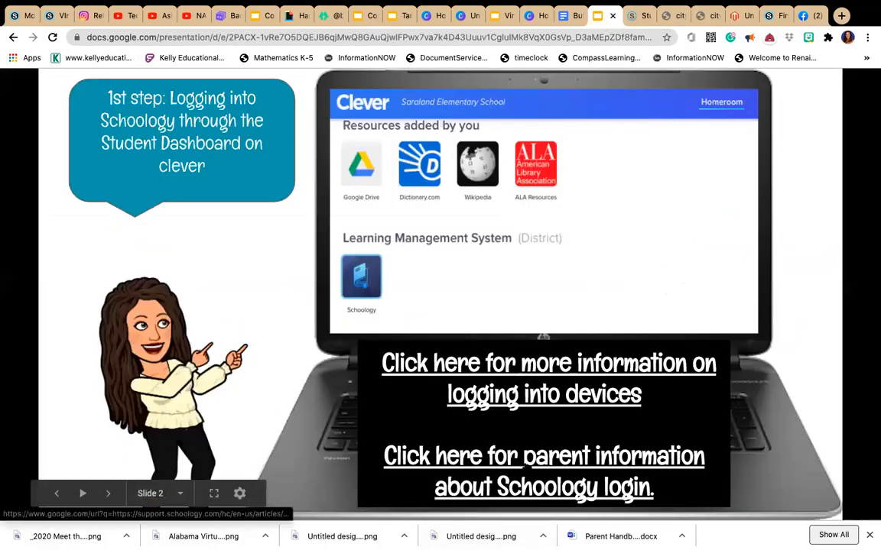
click(524, 465)
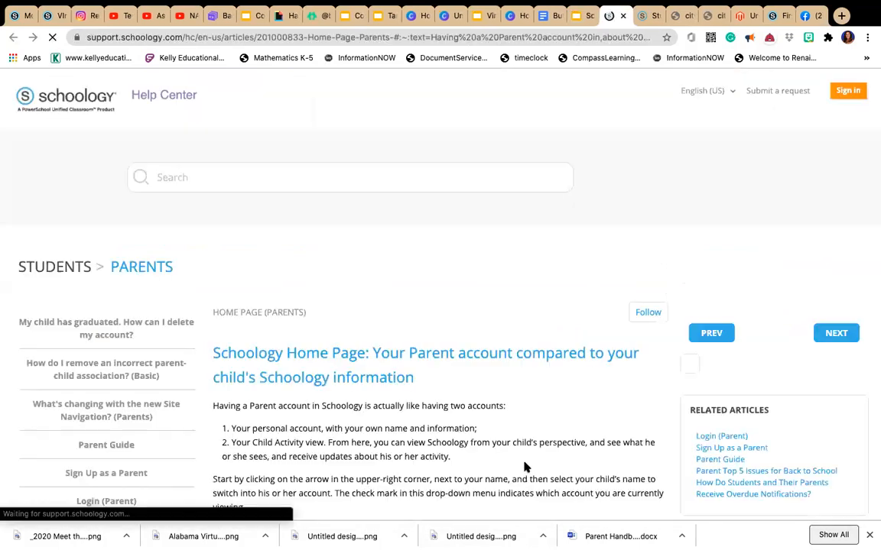
scroll(451, 412, down, 3)
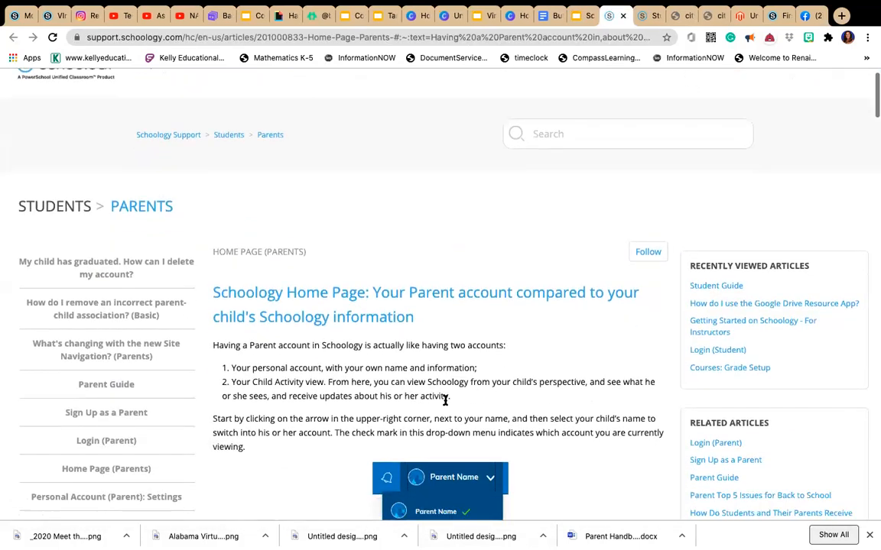
scroll(446, 403, down, 5)
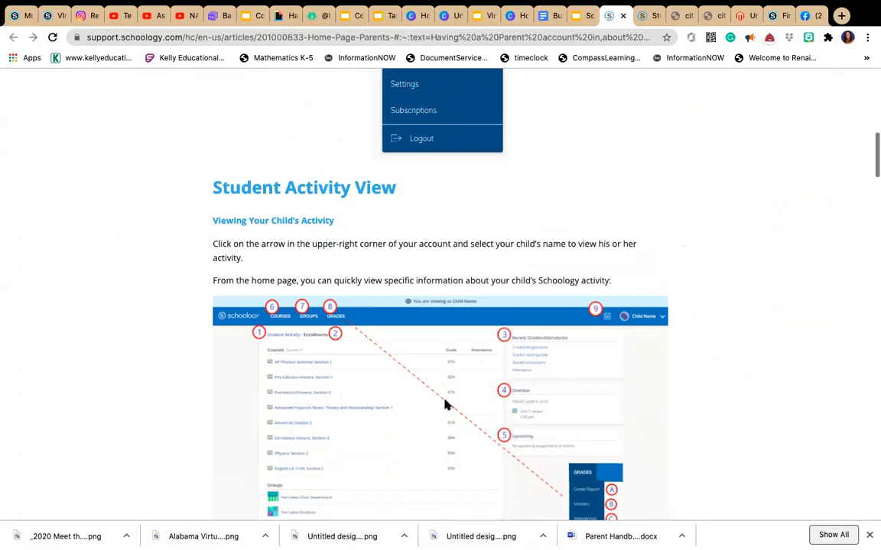
scroll(446, 403, down, 5)
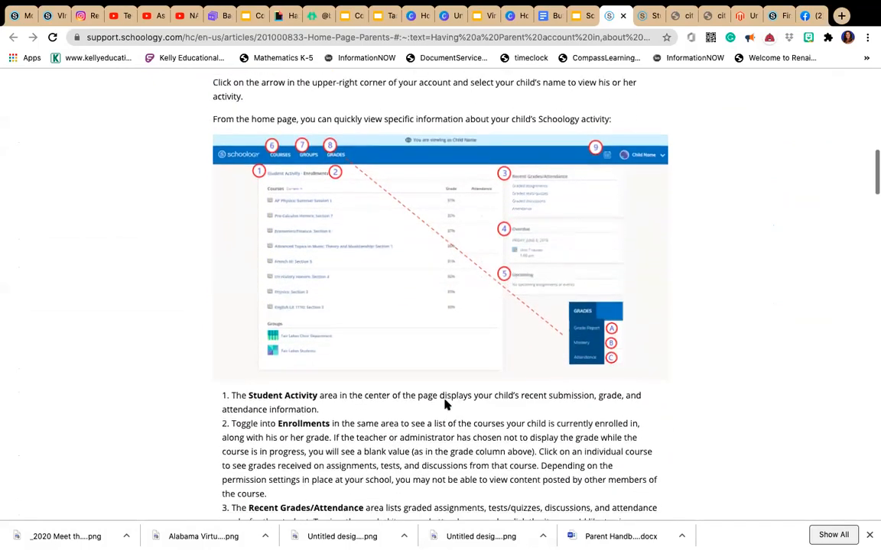
scroll(446, 403, down, 4)
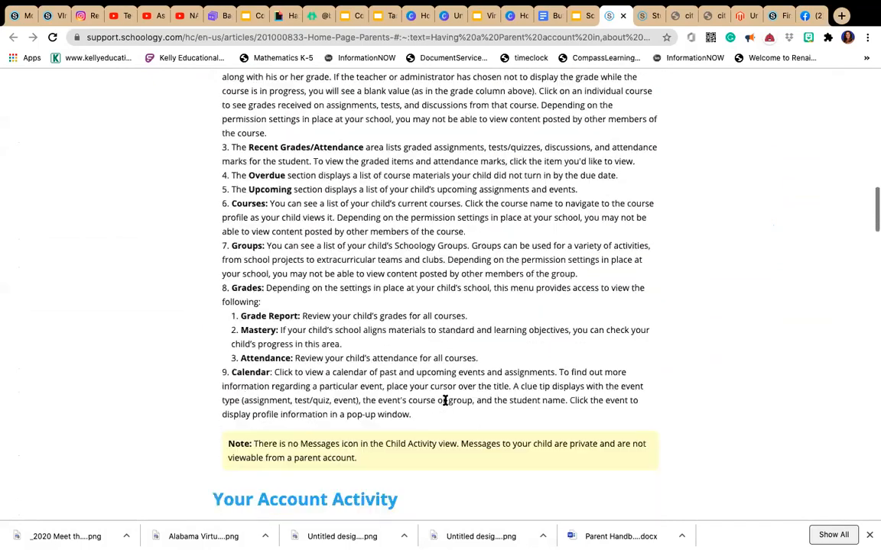
scroll(446, 404, down, 4)
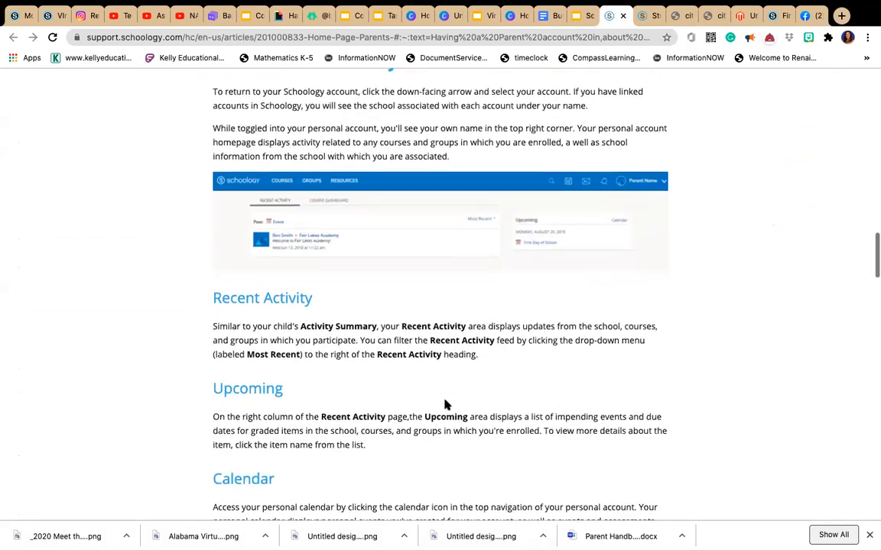
scroll(446, 406, down, 4)
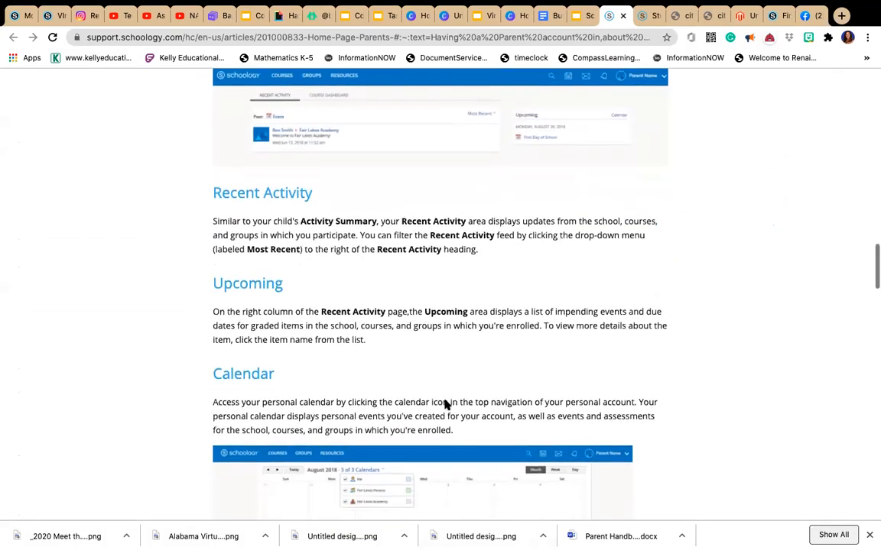
scroll(446, 405, down, 6)
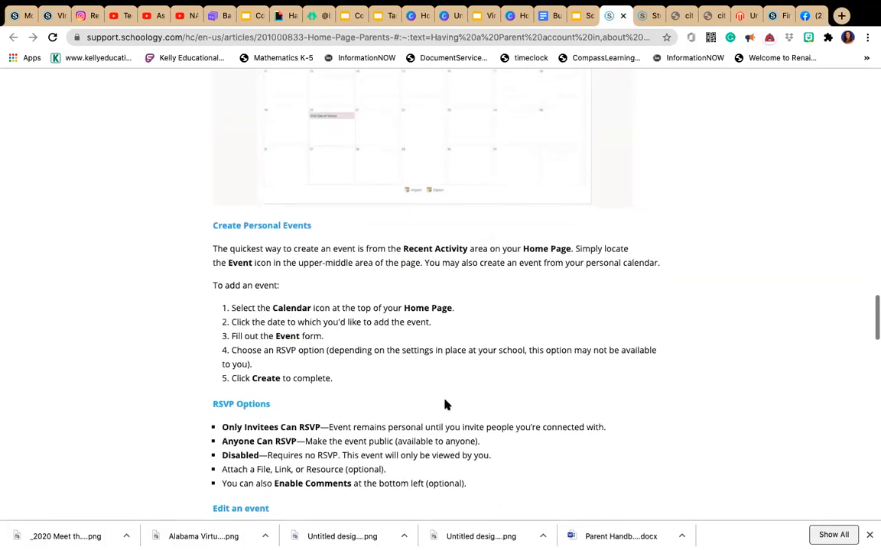
scroll(445, 405, down, 3)
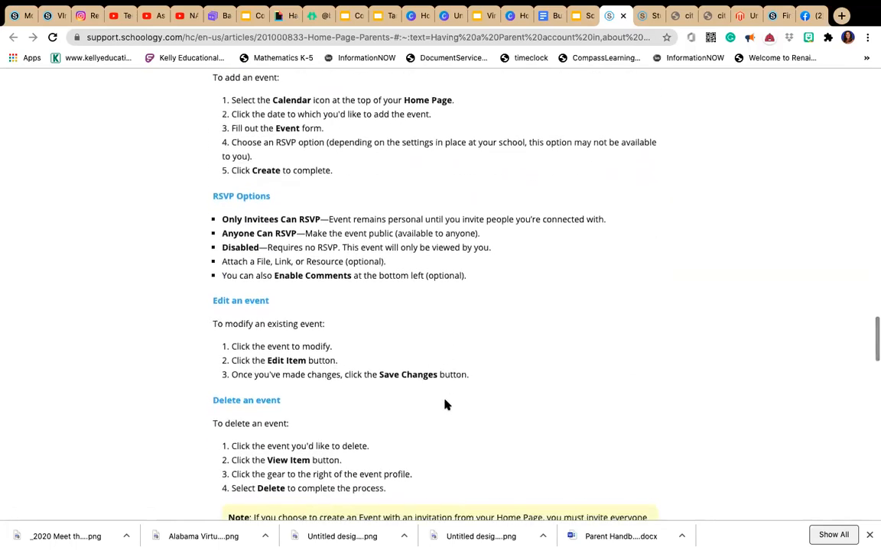
scroll(445, 405, down, 6)
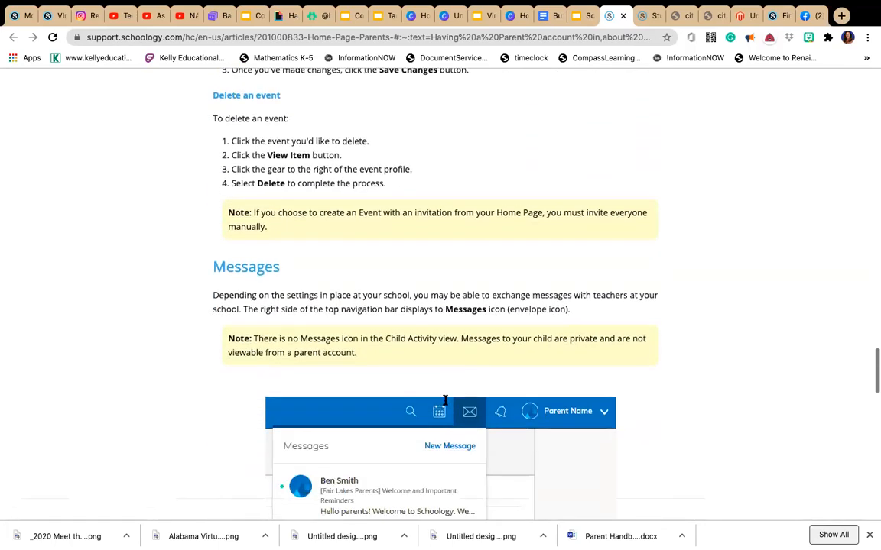
scroll(446, 405, up, 3)
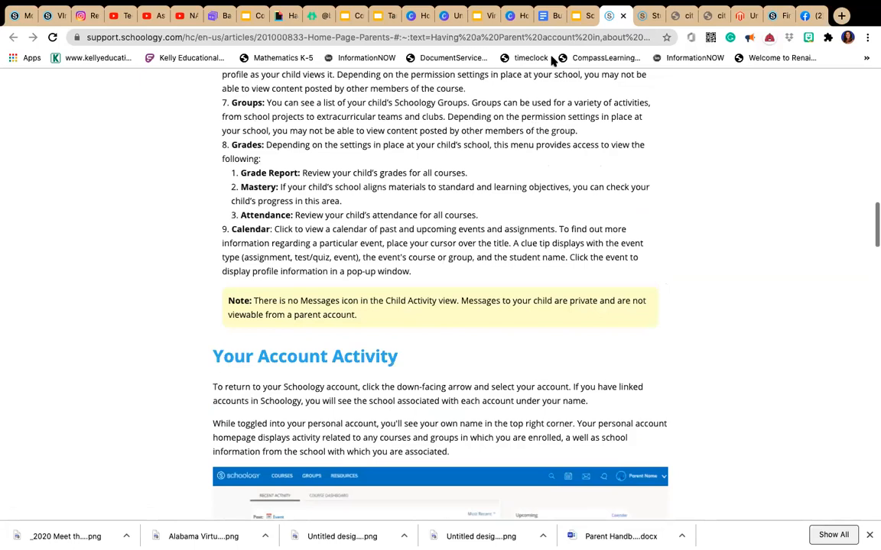
Step: Return to the Schoology 101 slides, view the Recent Activity slide, and go back to the opening slide
click(580, 16)
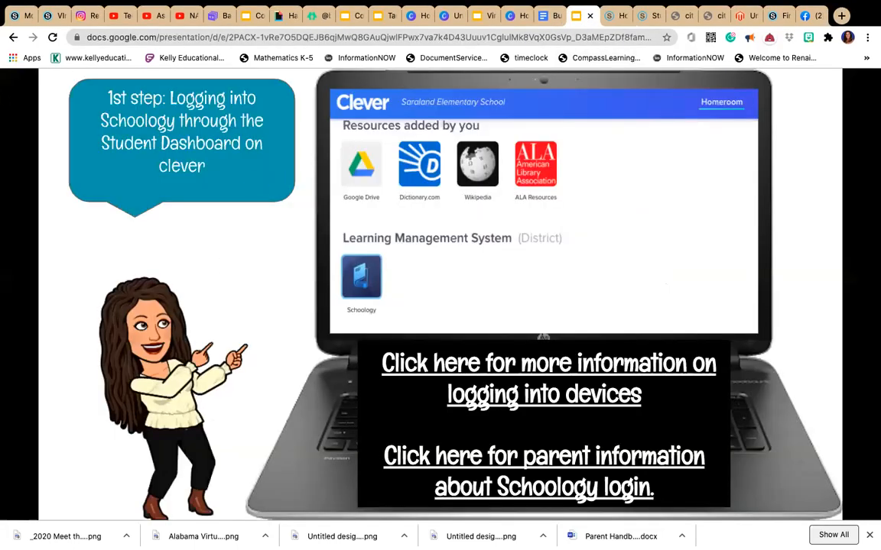
click(44, 103)
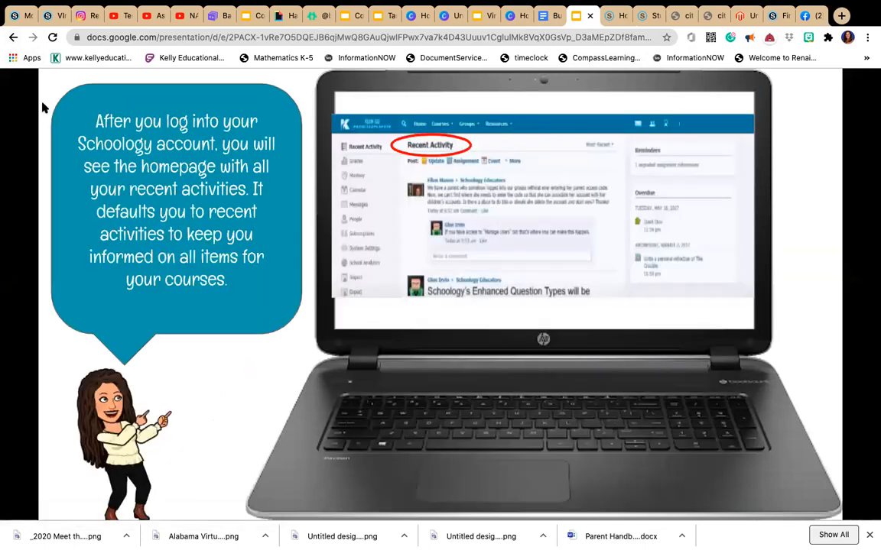
click(13, 38)
click(13, 37)
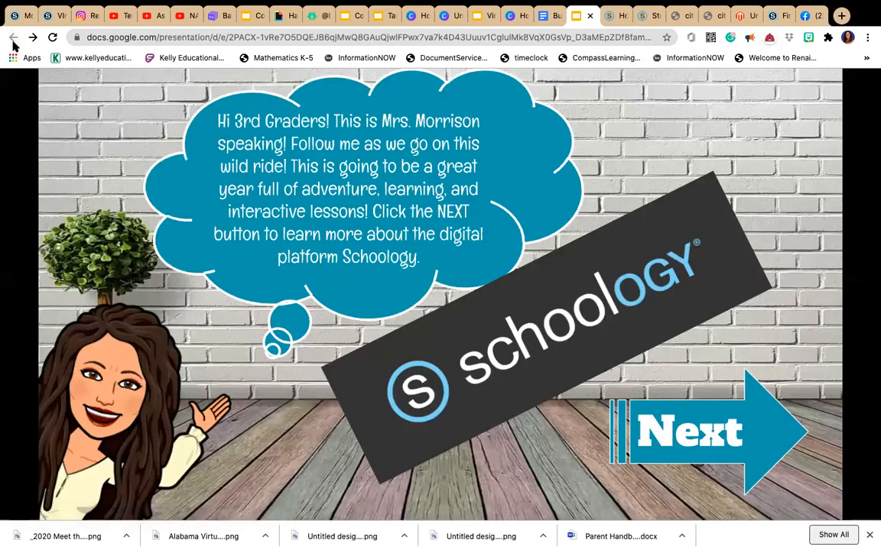
Step: Return to the Buttons 20-21 document and follow the Technology button's link to the virtual locker slide
click(548, 15)
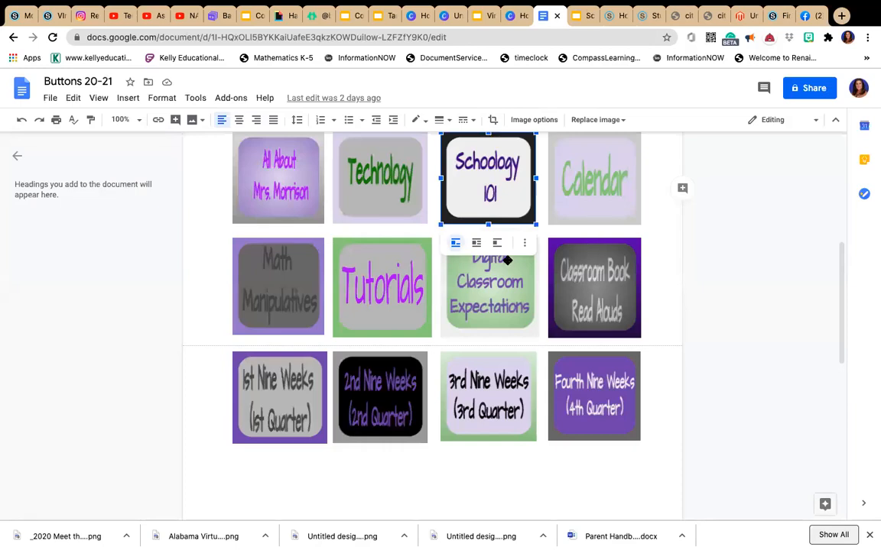
scroll(506, 273, up, 1)
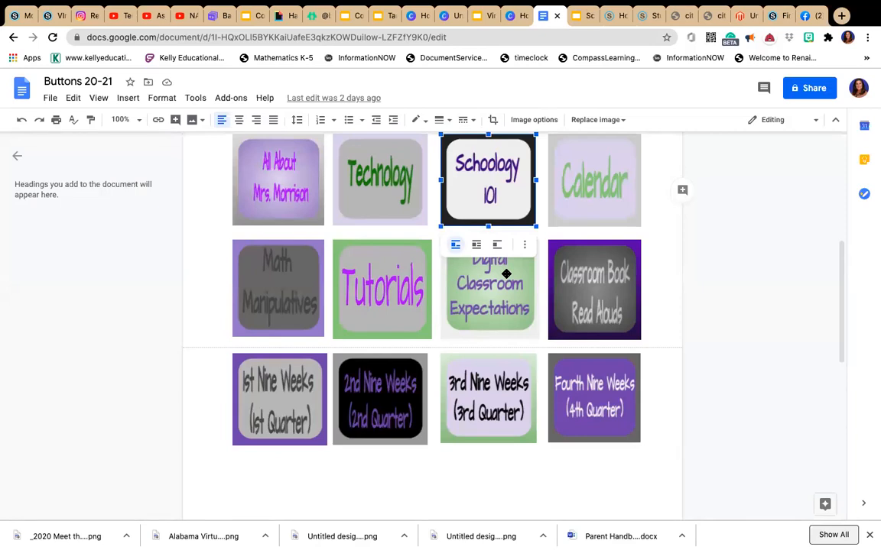
click(359, 180)
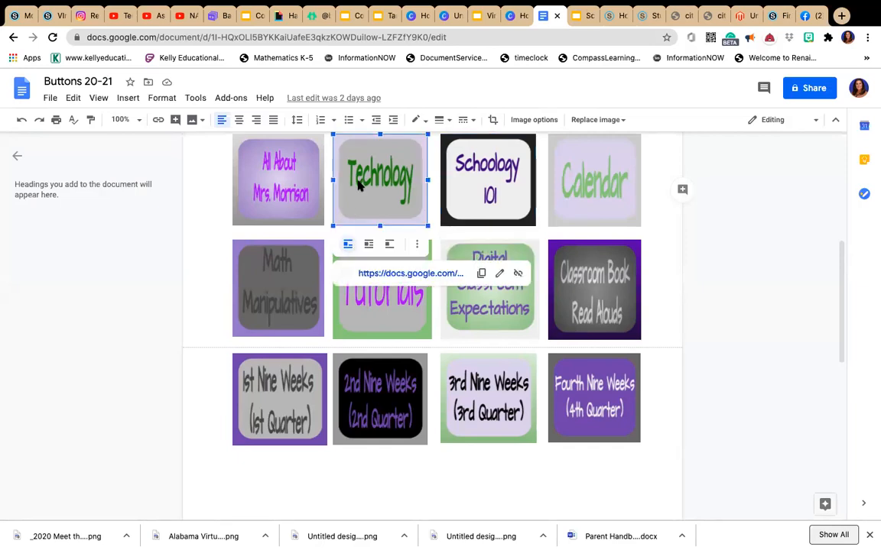
click(375, 273)
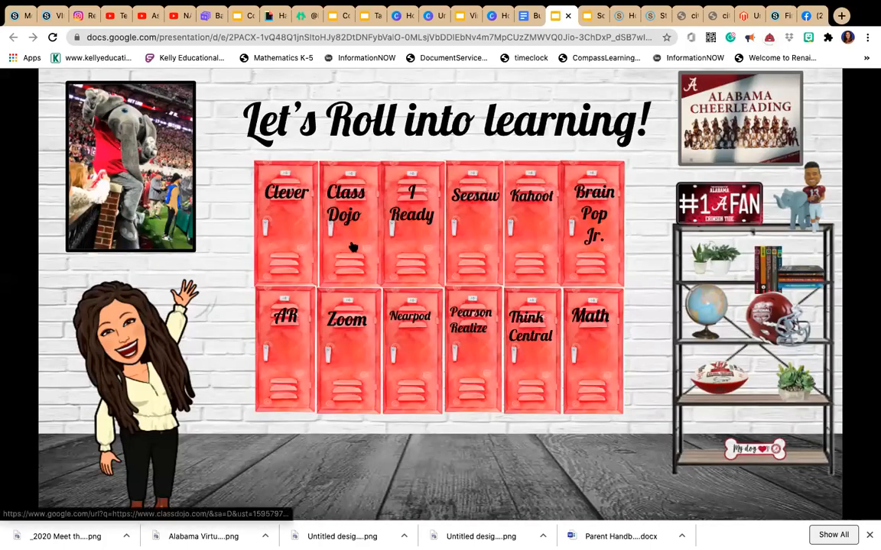
Step: Try the Class Dojo locker's link, return to the locker slide, and open the Clever locker's link
click(352, 241)
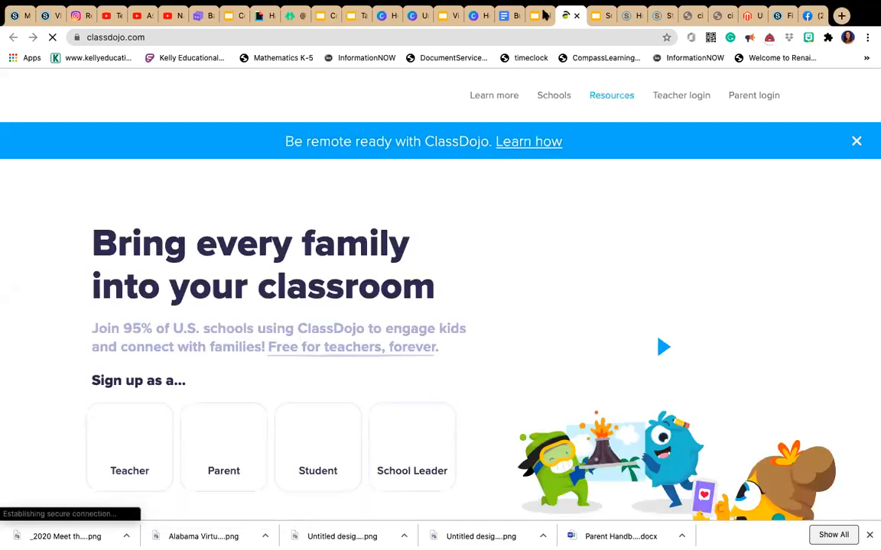
click(541, 21)
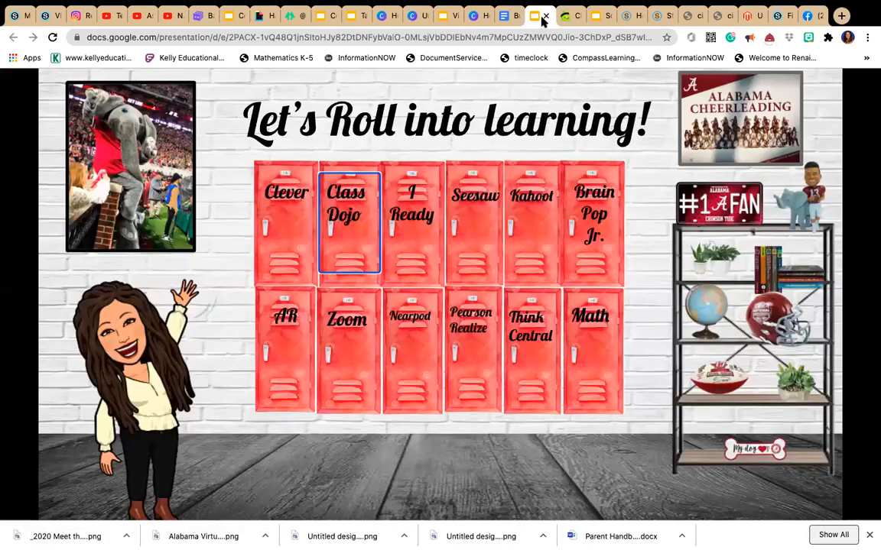
click(287, 198)
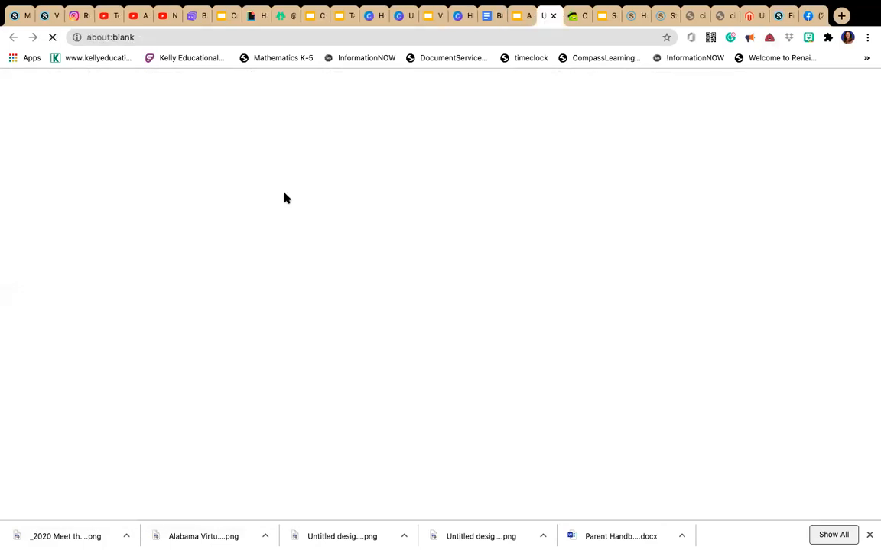
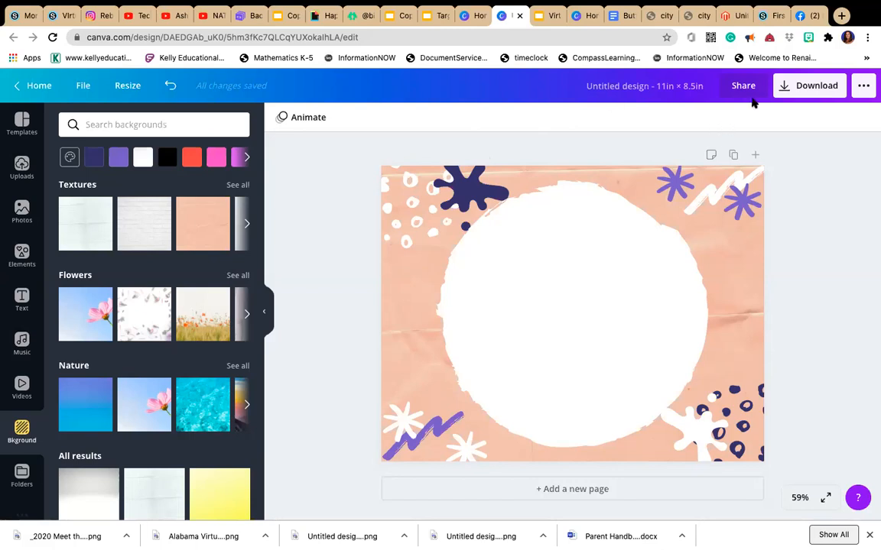
Step: Return to the Canva home page and start a custom-dimension design measured in inches
click(33, 87)
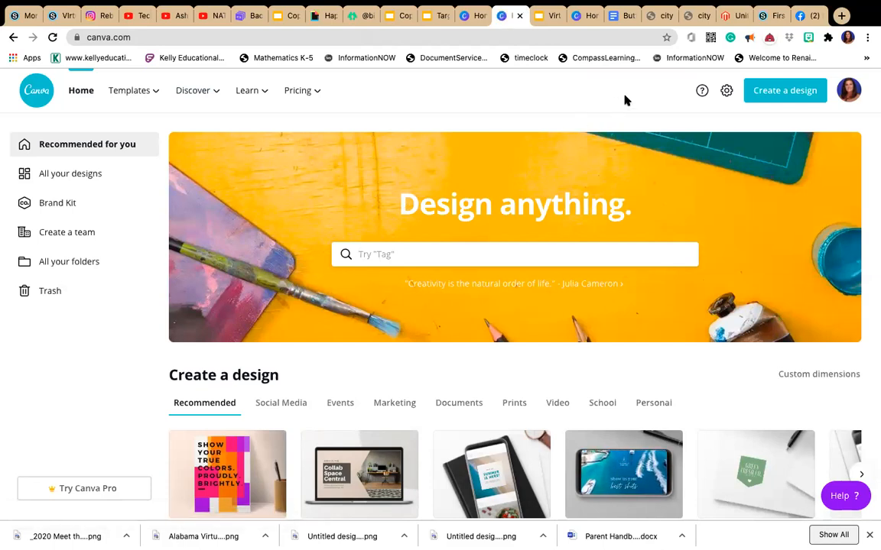
click(786, 92)
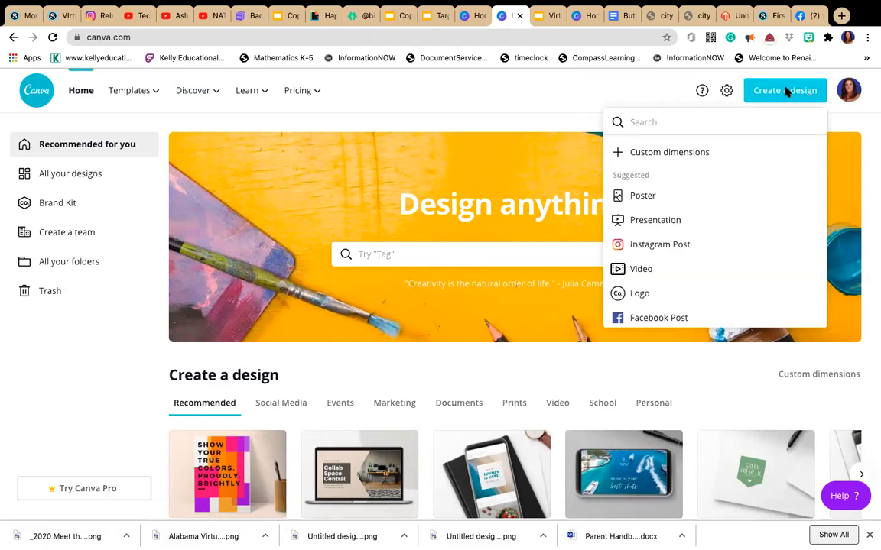
click(678, 145)
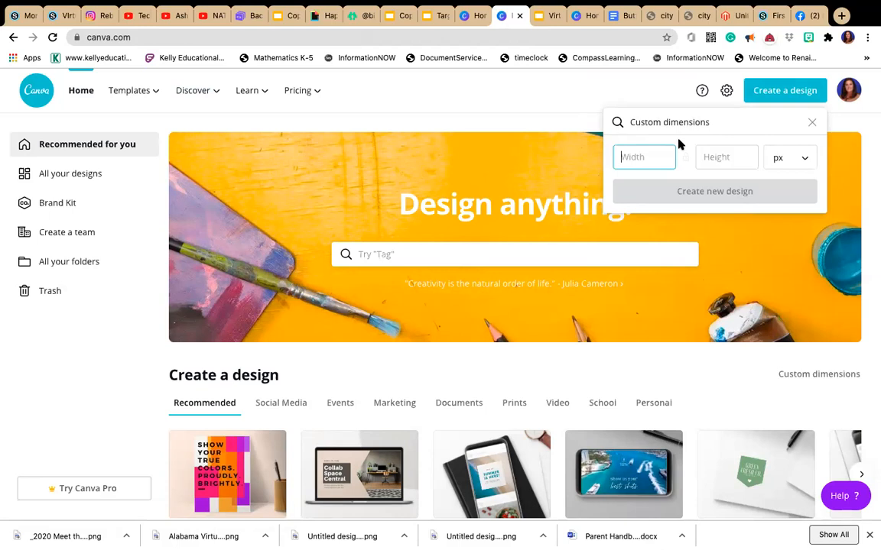
text(11)
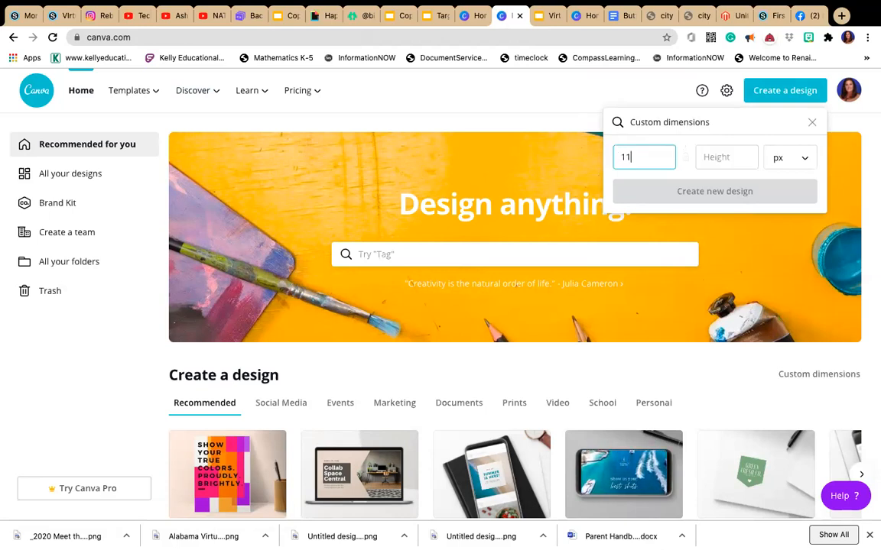
click(802, 159)
click(782, 181)
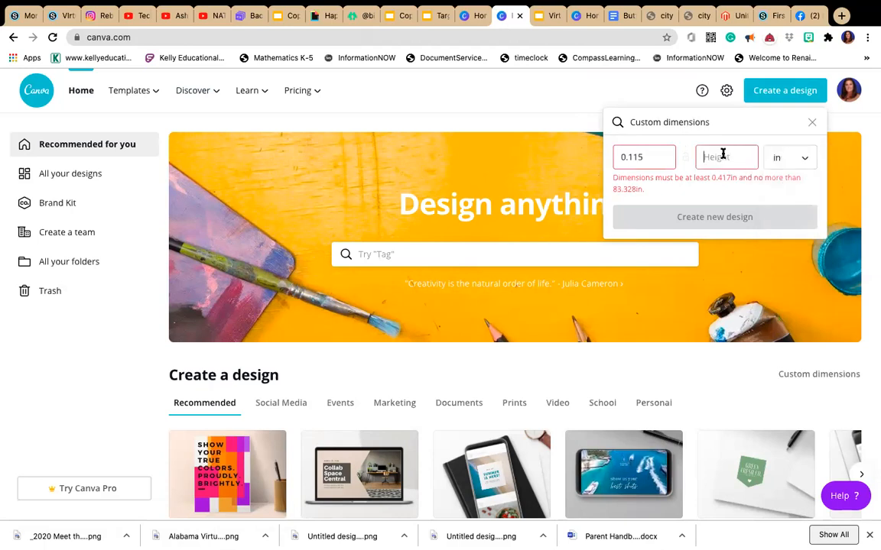
Step: Set the custom design to 11 in wide by 8.5 in high and create it
drag(648, 157, 572, 160)
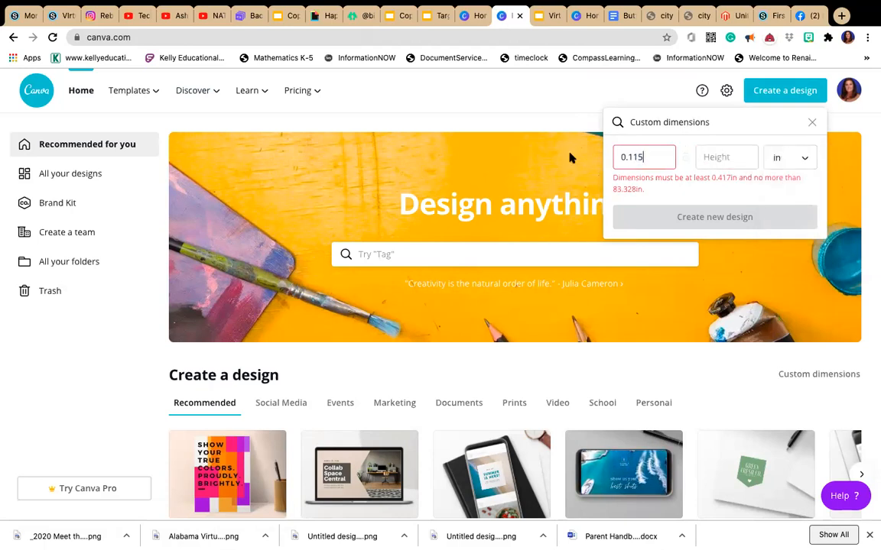
drag(655, 152, 614, 157)
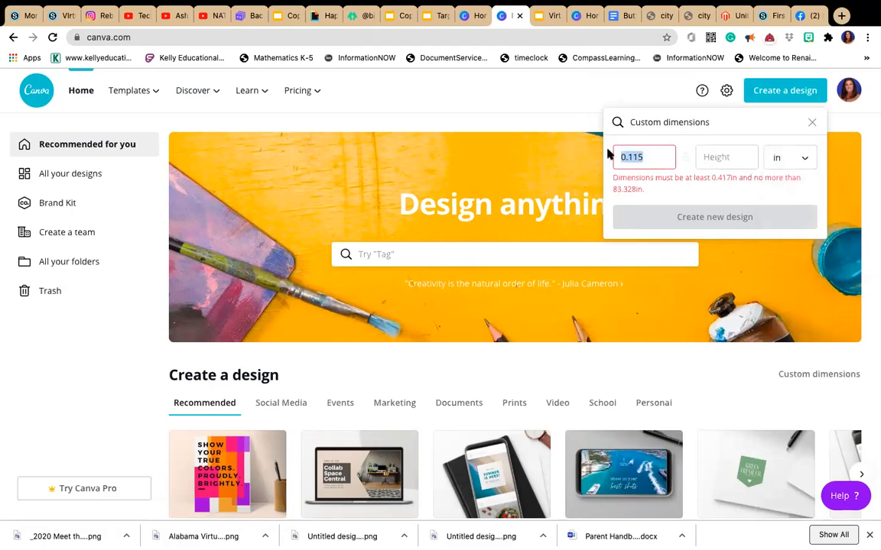
text(11)
click(718, 149)
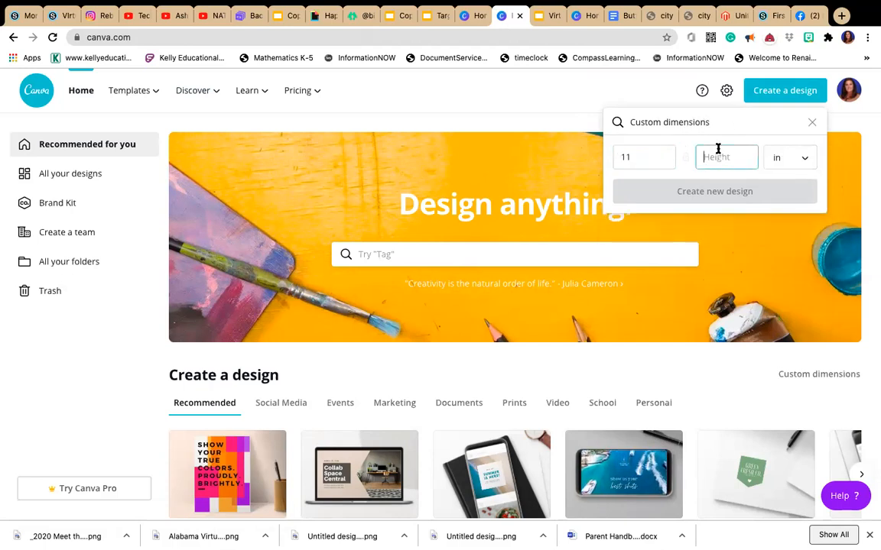
text(5)
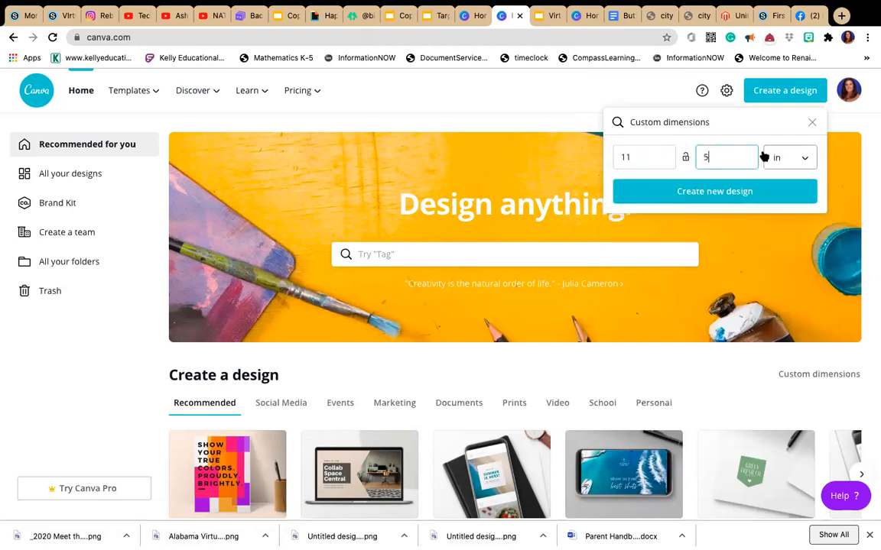
key(BackSpace)
text(8.)
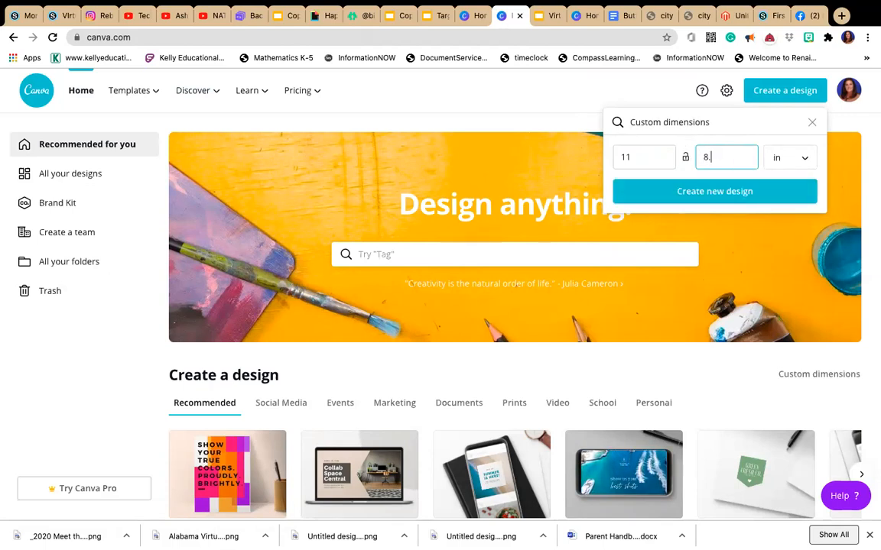
click(742, 194)
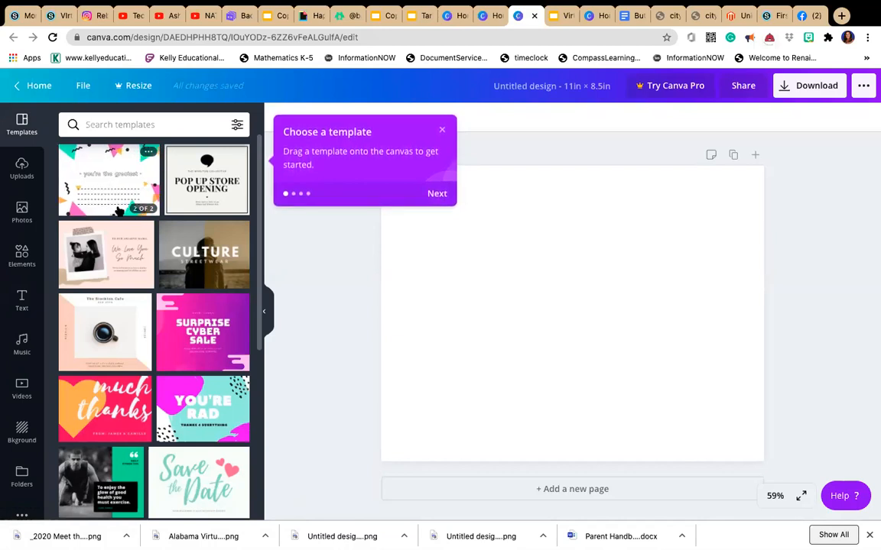
Step: Browse the templates and apply the cream "Happy Mother's Day!" design with colorful leaves in the corners
scroll(146, 506, down, 1)
scroll(145, 506, down, 20)
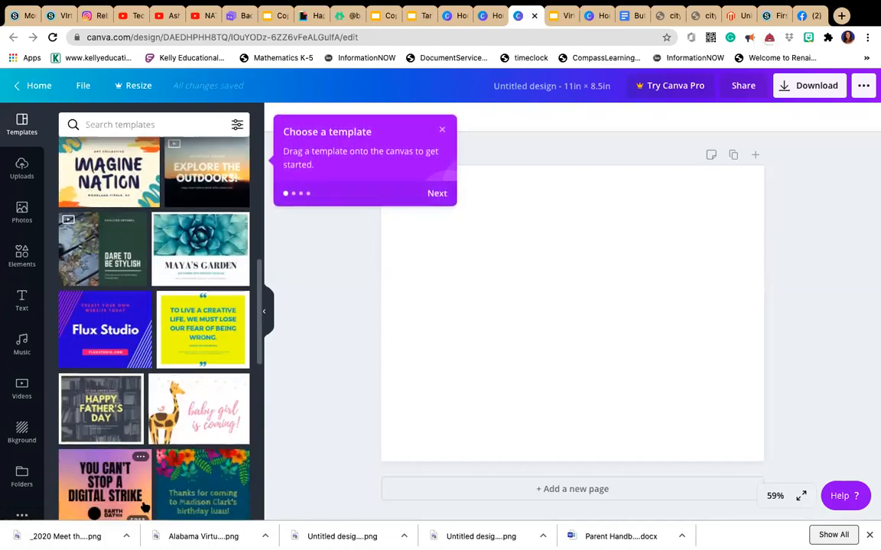
scroll(153, 321, down, 7)
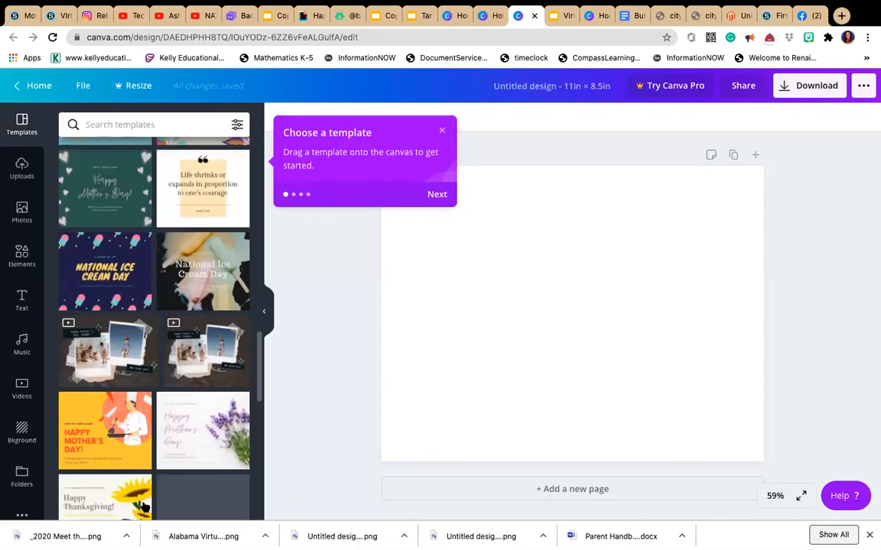
scroll(153, 321, up, 1)
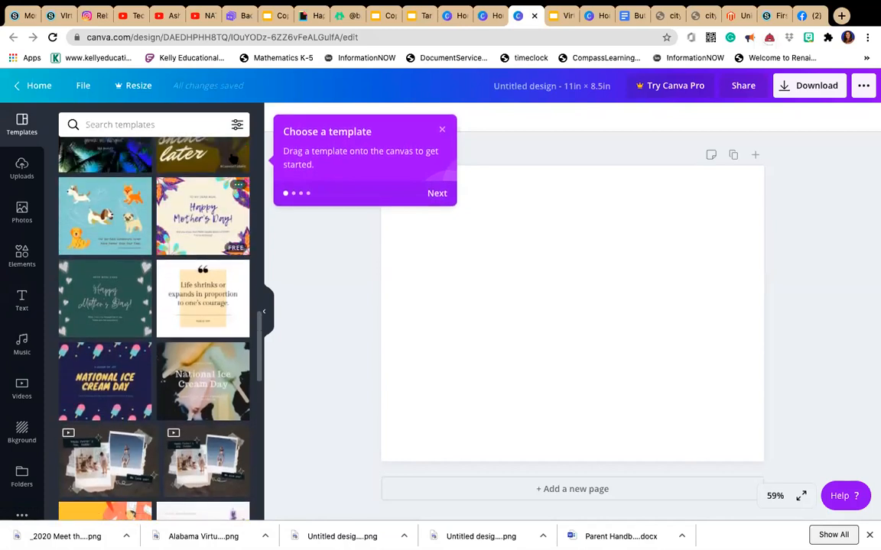
click(213, 225)
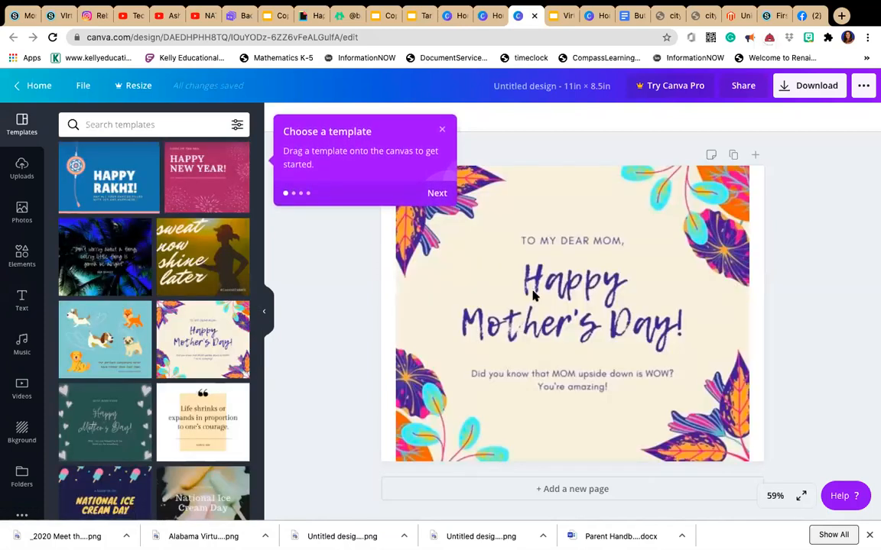
Step: Replace the "Happy Mother's Day!" heading with "Welcome Bqck to School!"
click(532, 296)
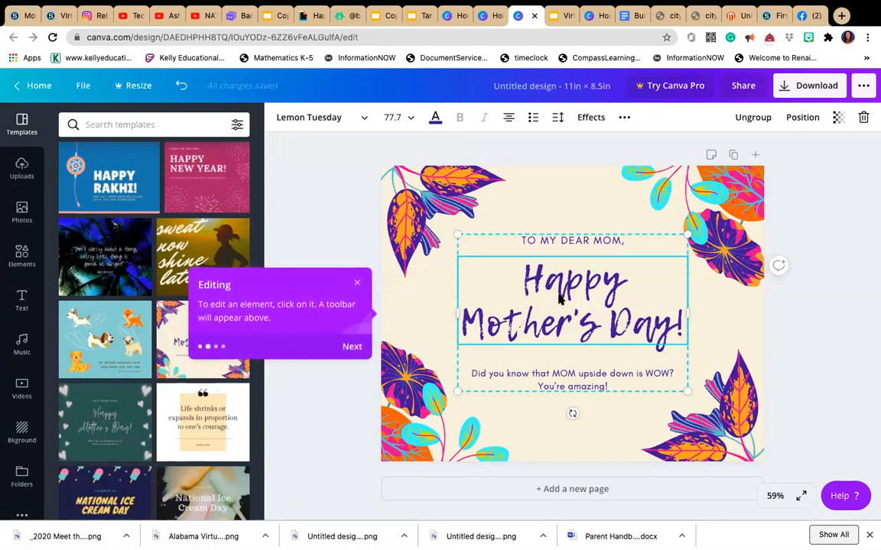
drag(671, 320, 517, 277)
text(Back o!)
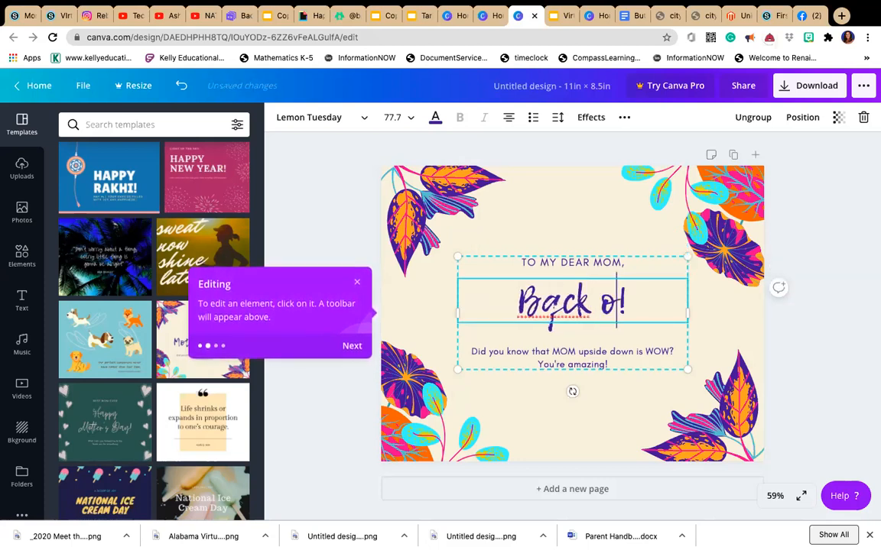
key(BackSpace)
text(to Sc)
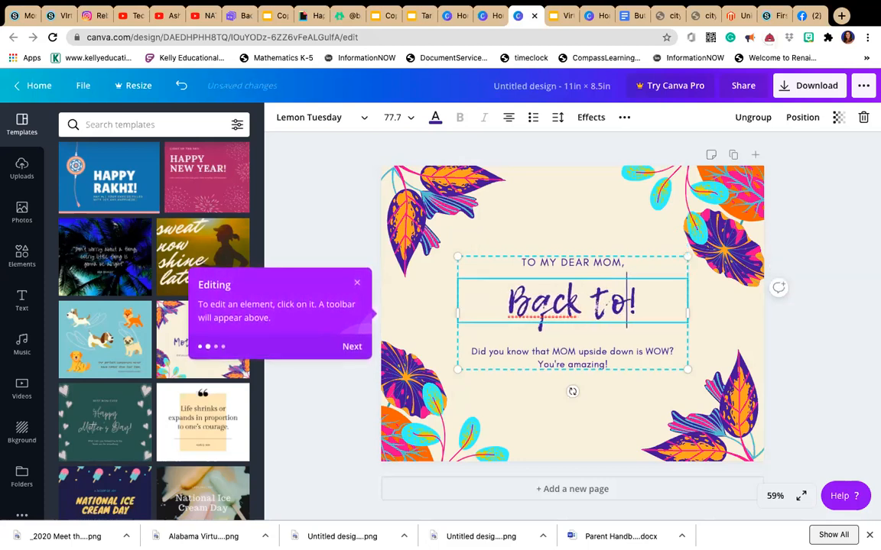
text(hool)
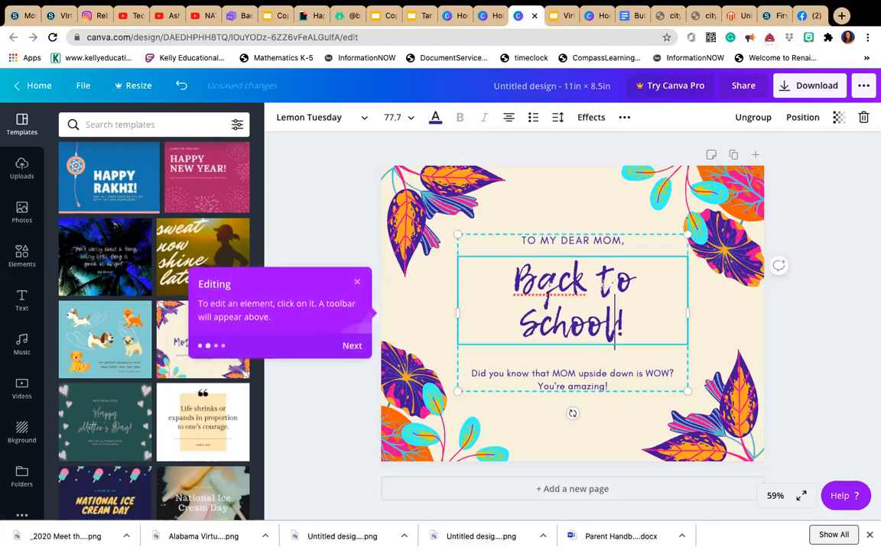
key(BackSpace)
key(BackSpace)
text(ol)
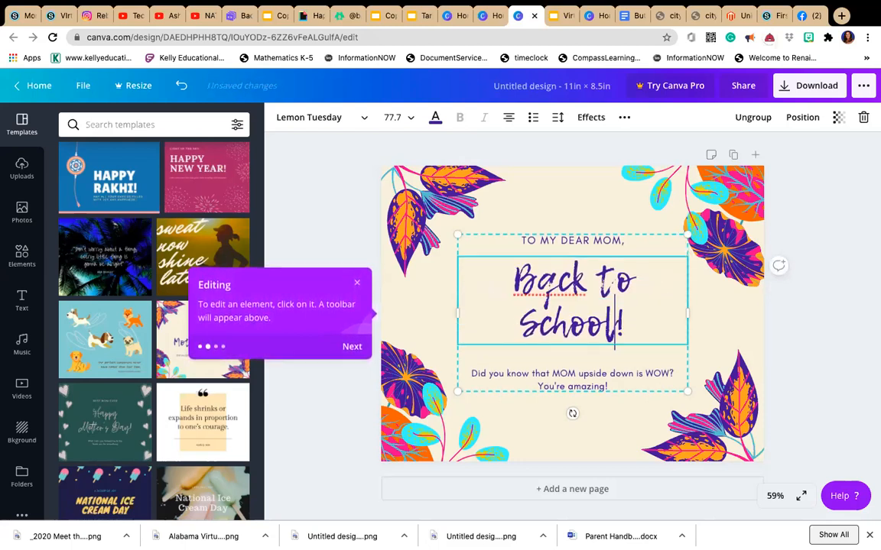
click(511, 280)
text(Welcome)
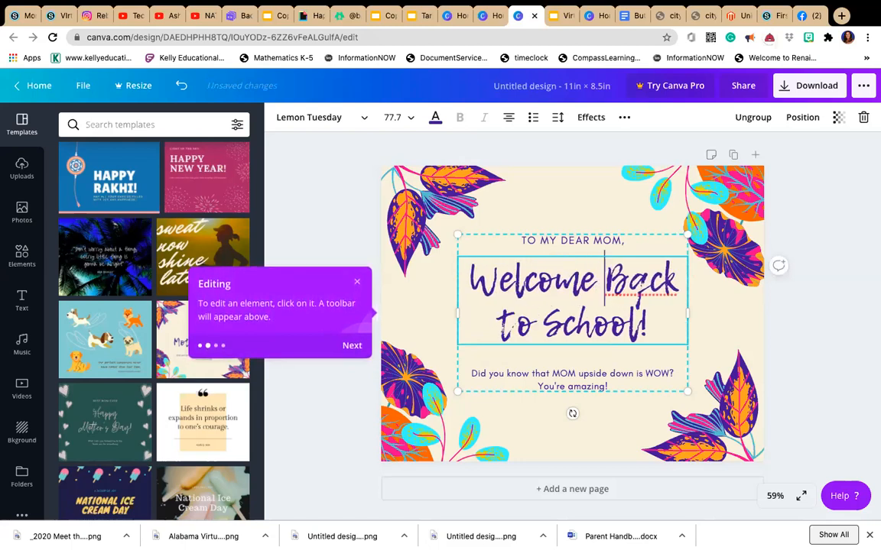
Step: Delete the message beneath the heading and the "TO MY DEAR MOM," line above it
click(510, 376)
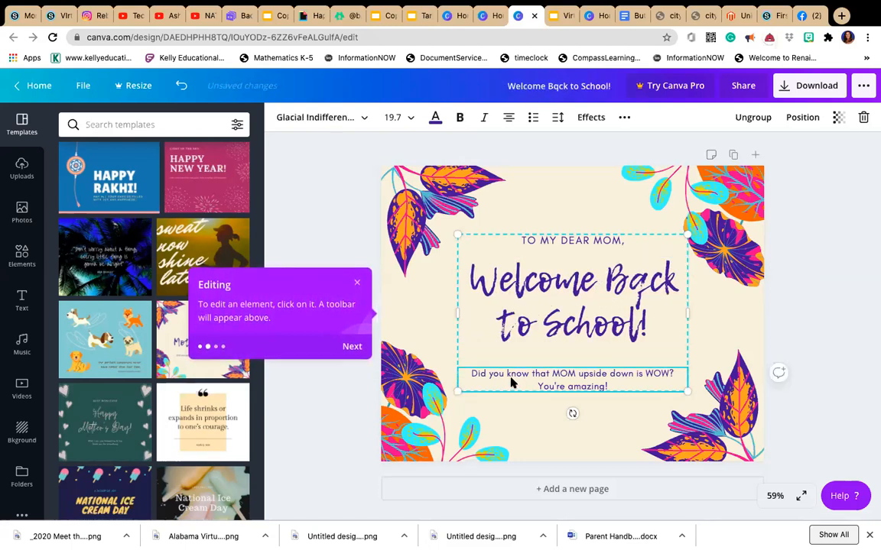
key(Delete)
click(566, 245)
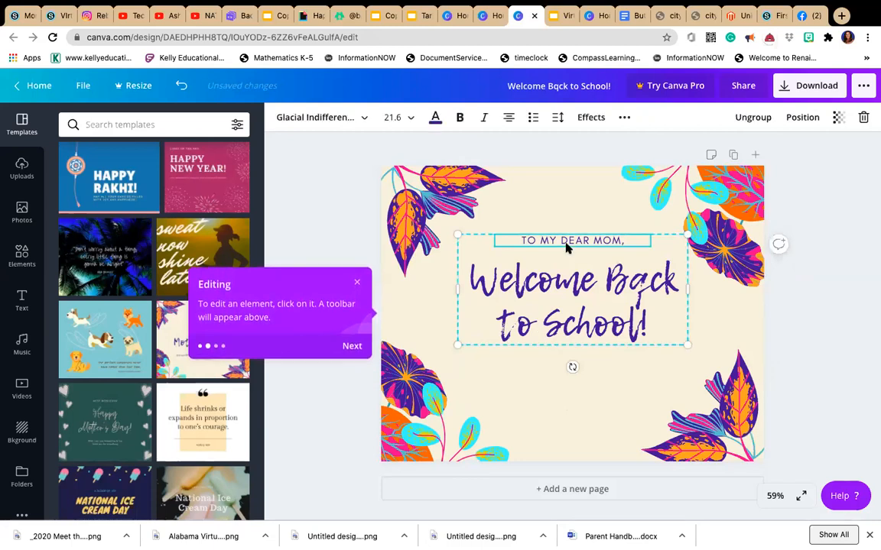
key(Delete)
click(567, 236)
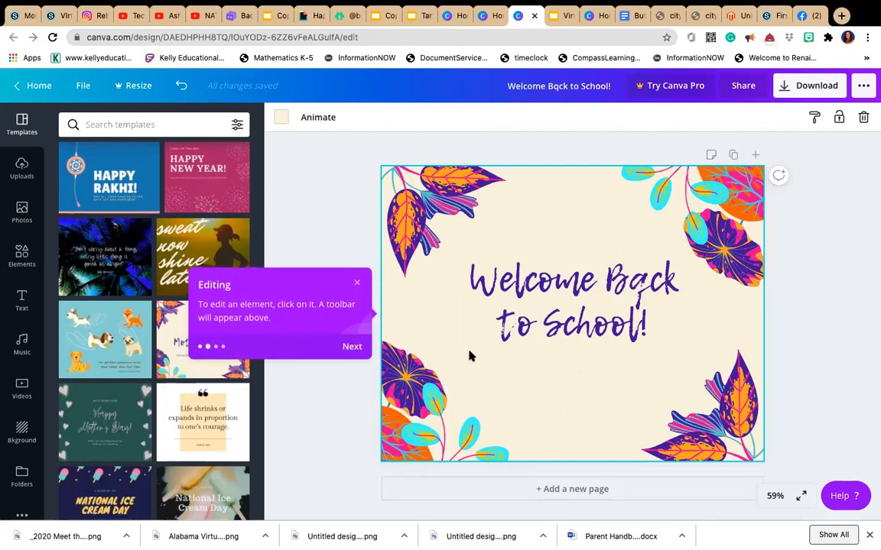
Step: Look at the download options, and open the text color choices for the heading
click(534, 273)
mouse_move(573, 366)
mouse_down()
mouse_move(620, 361)
mouse_move(550, 356)
mouse_move(571, 360)
mouse_up()
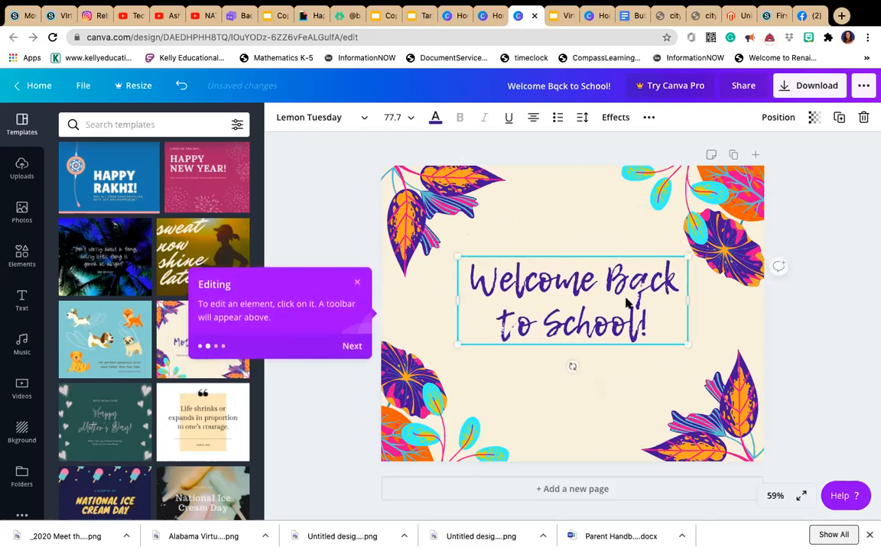
click(796, 86)
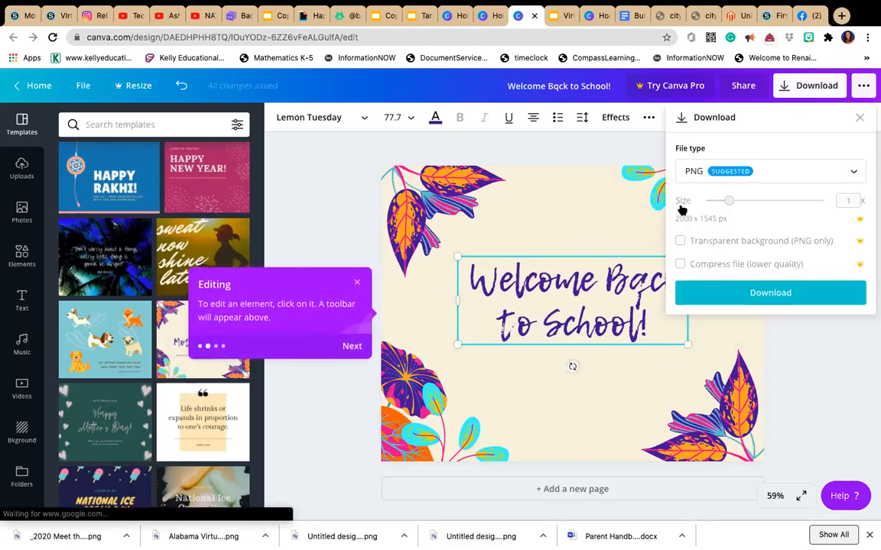
click(595, 304)
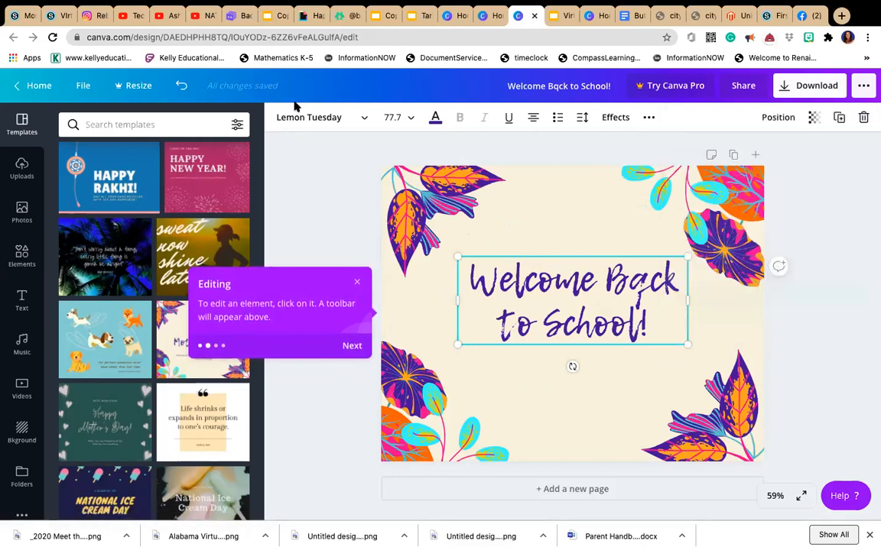
click(435, 120)
click(435, 120)
click(434, 120)
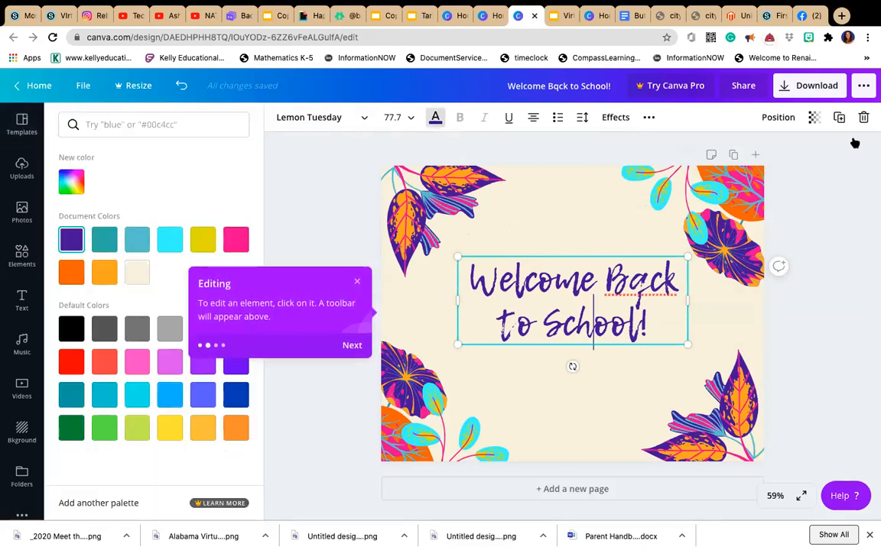
Step: Download the finished design as a PNG and switch to the Virtual Classrooms in Schoology presentation in Google Slides
click(808, 87)
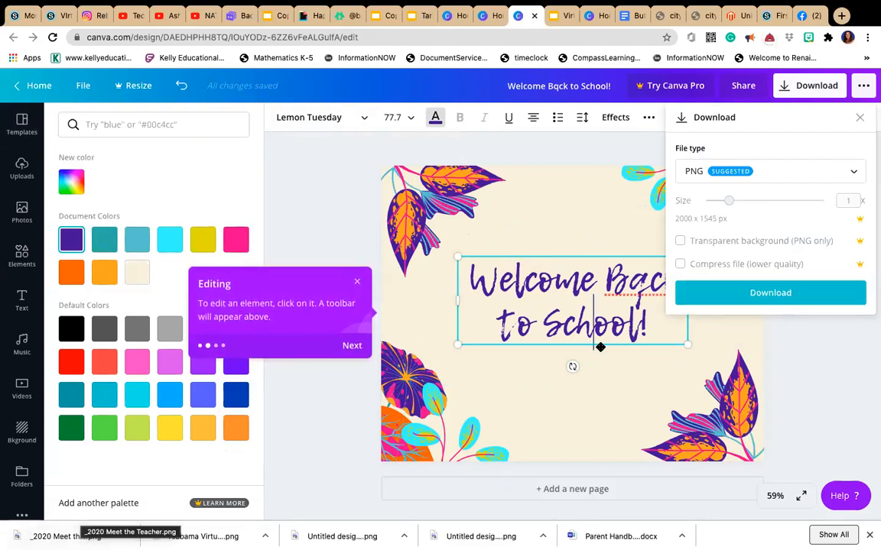
click(739, 297)
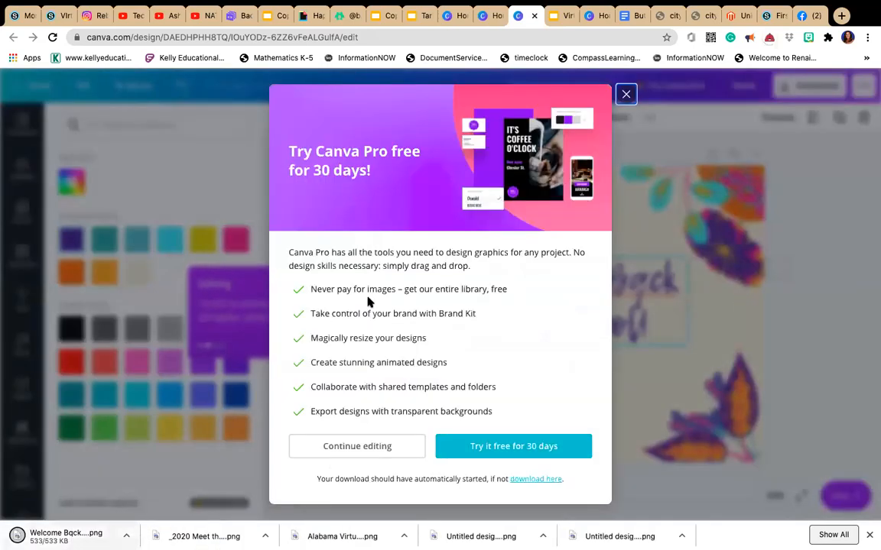
click(558, 15)
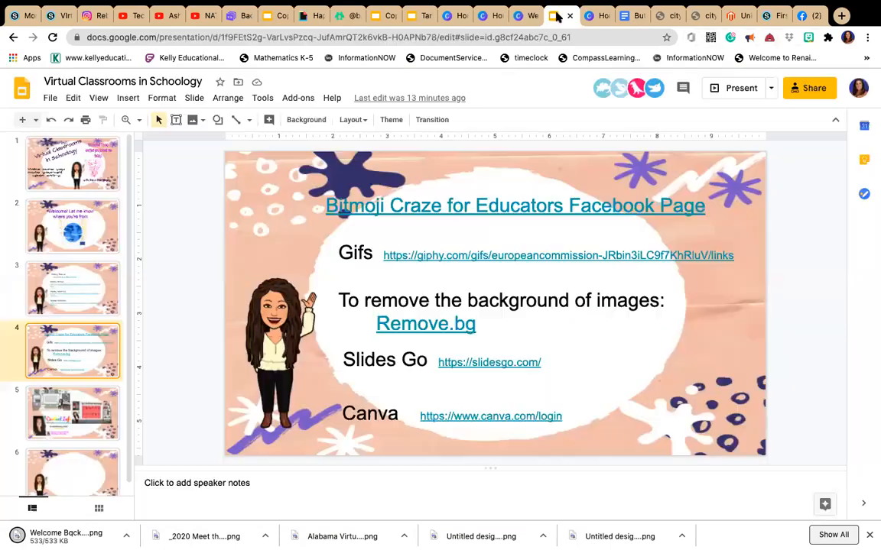
Step: Add a new slide after slide 6, the last slide of the presentation
scroll(87, 391, down, 1)
right_click(80, 459)
click(193, 98)
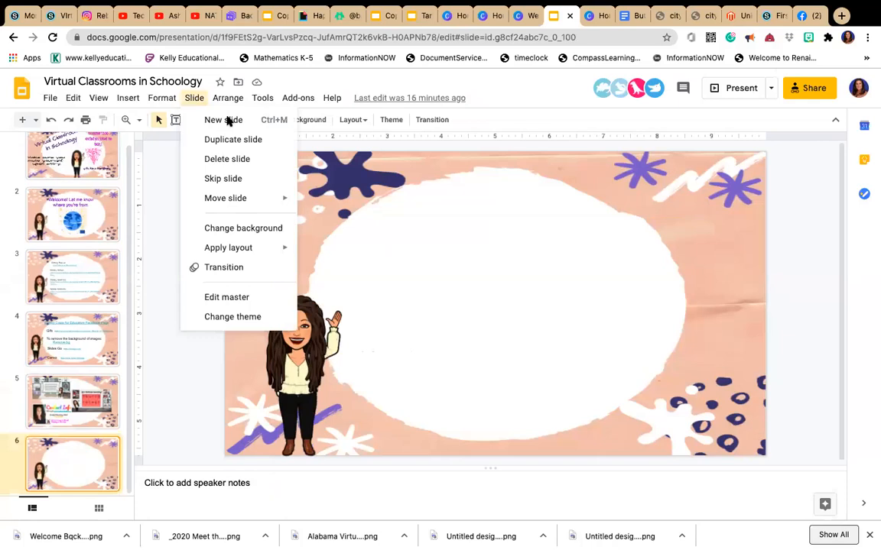
click(197, 102)
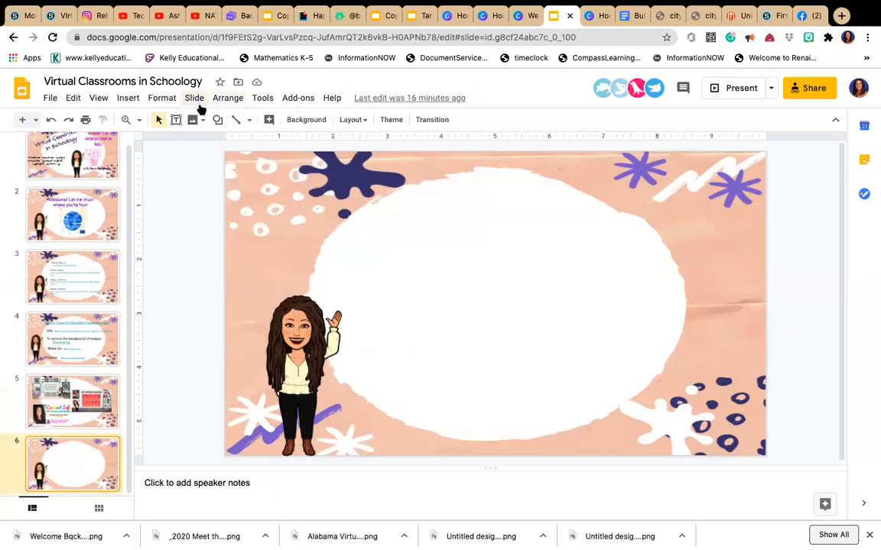
click(194, 100)
click(204, 119)
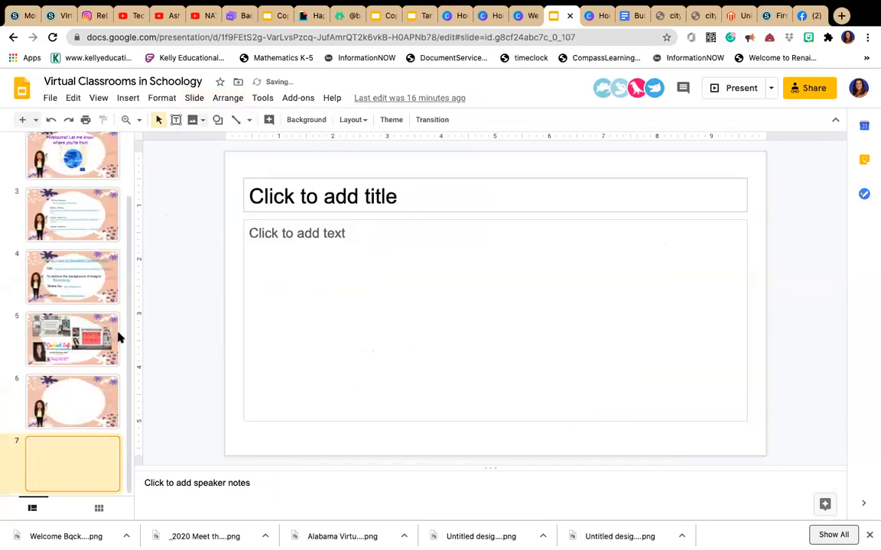
Step: Delete the empty title and body text placeholders from slide 7
click(336, 176)
key(Delete)
click(326, 222)
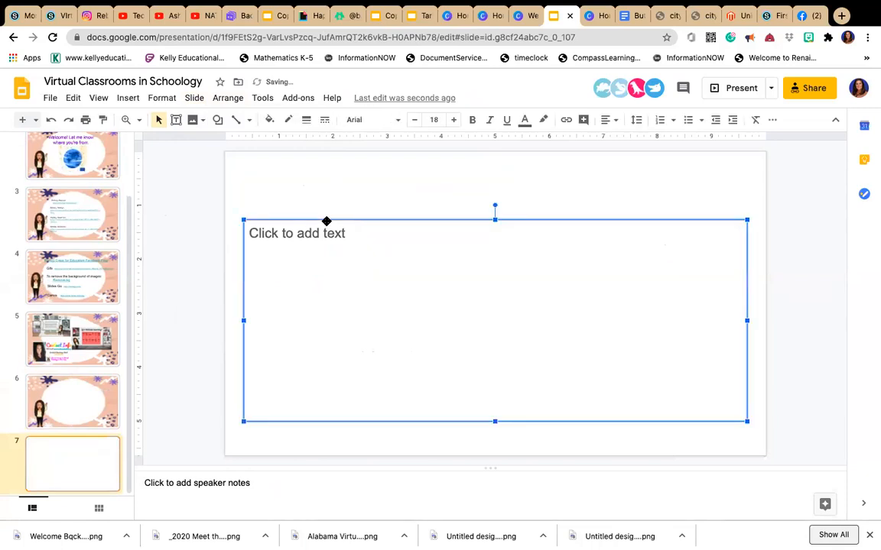
key(Delete)
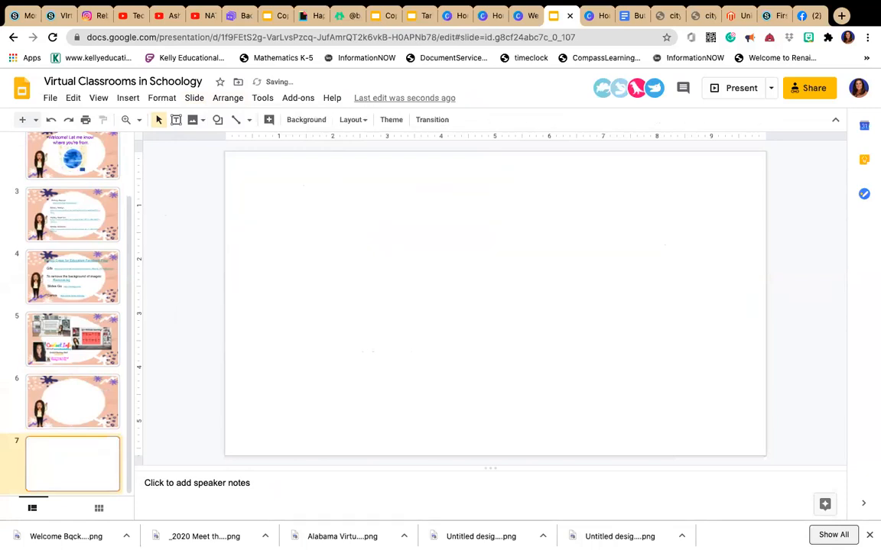
Step: Set the downloaded "Welcome Bqck to School!" PNG as the background image of slide 7 by uploading it from the computer
click(127, 97)
mouse_move(152, 100)
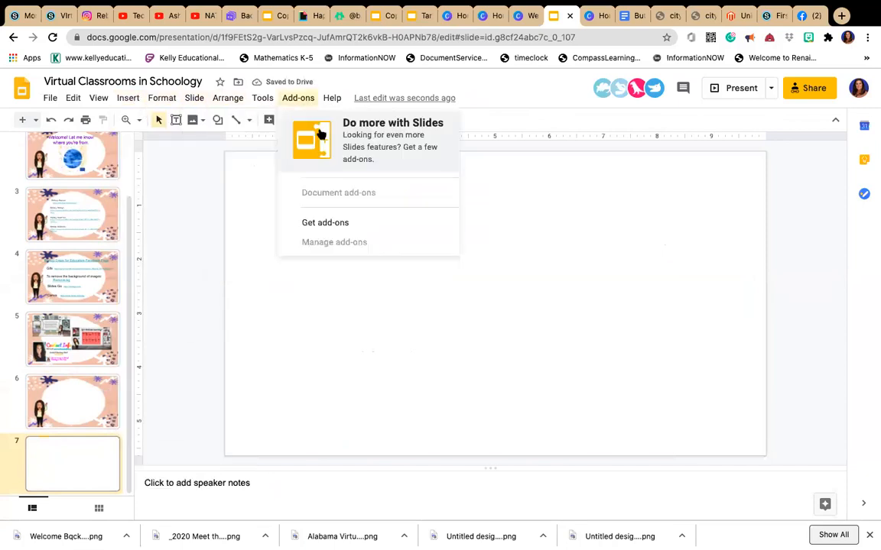
click(229, 242)
click(310, 120)
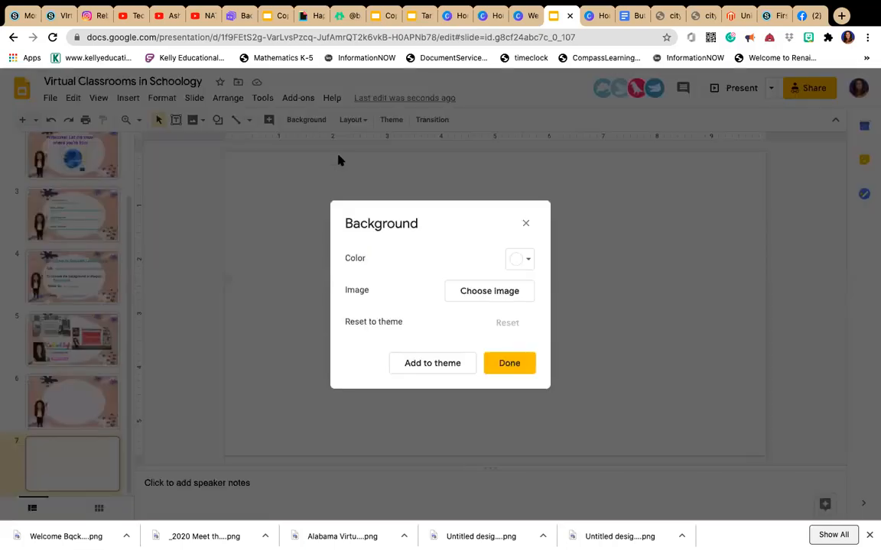
click(503, 291)
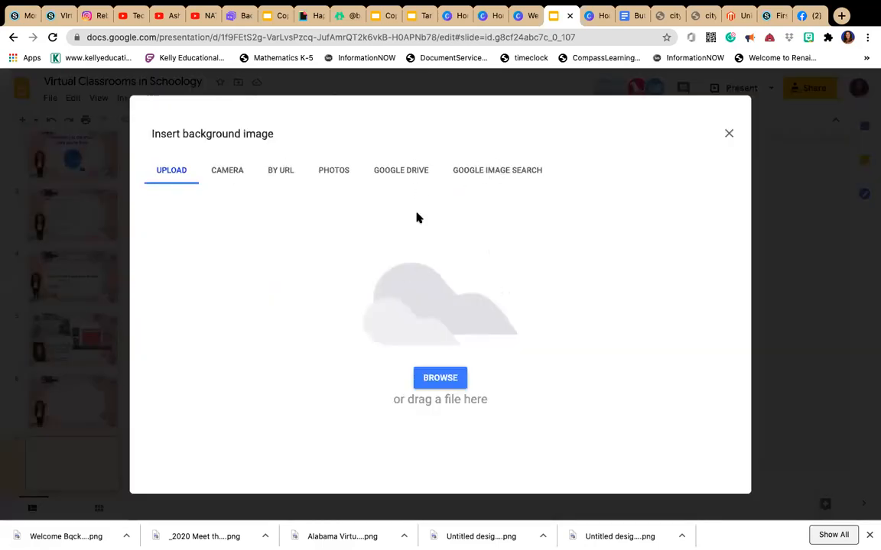
click(424, 380)
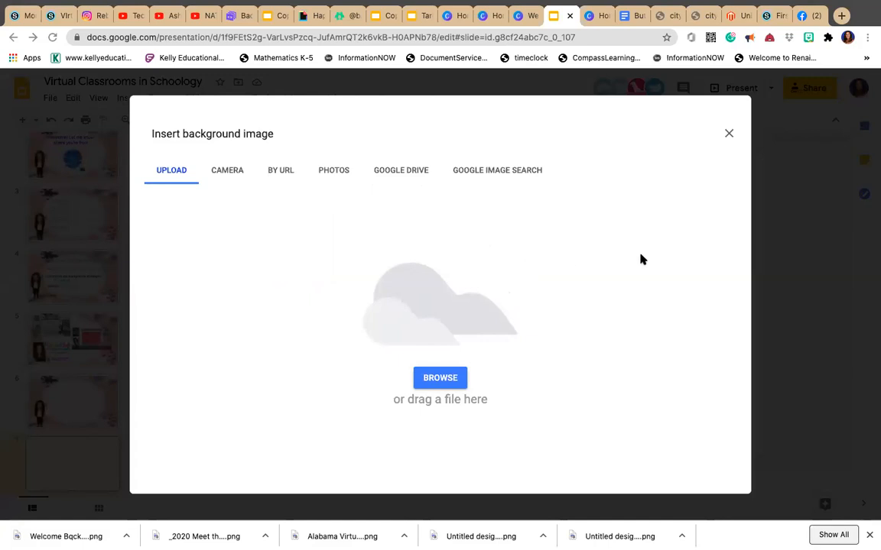
click(657, 265)
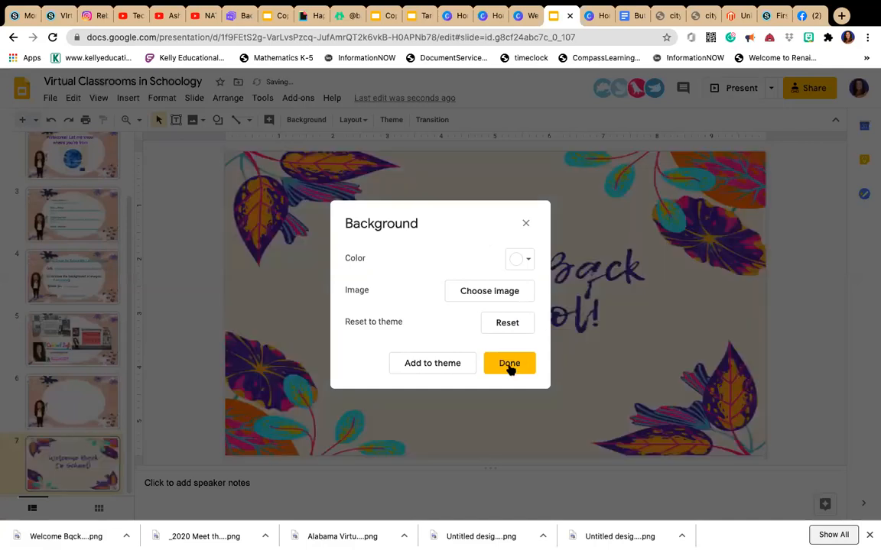
click(509, 364)
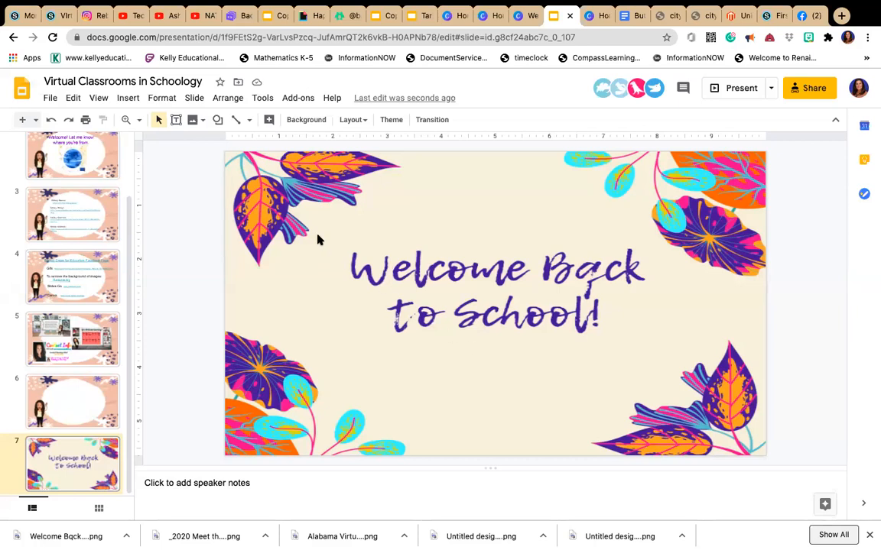
Step: Return to slide 1, the "Virtual Classrooms in Schoology" title slide
scroll(65, 208, up, 3)
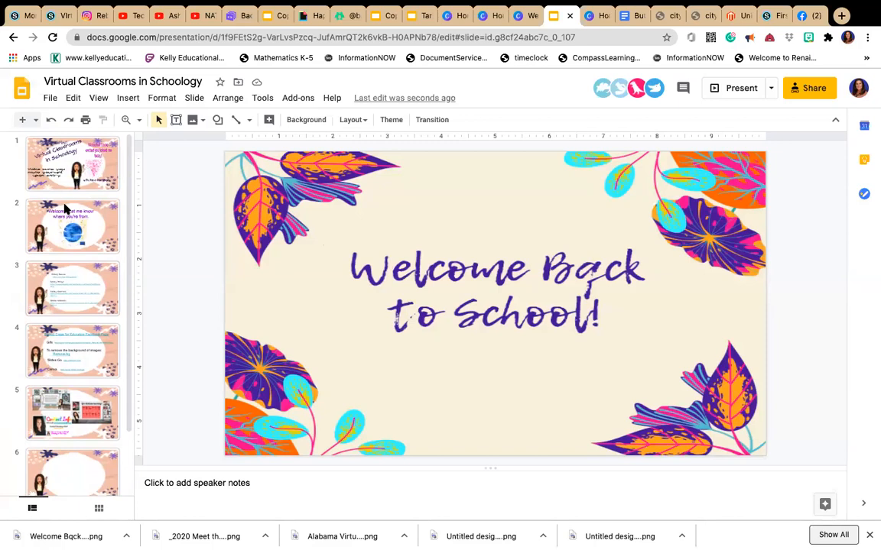
click(47, 157)
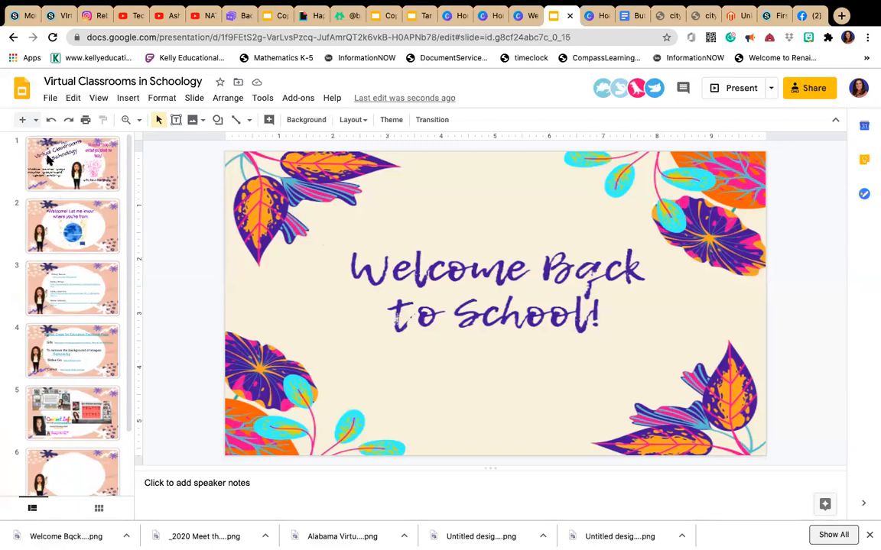